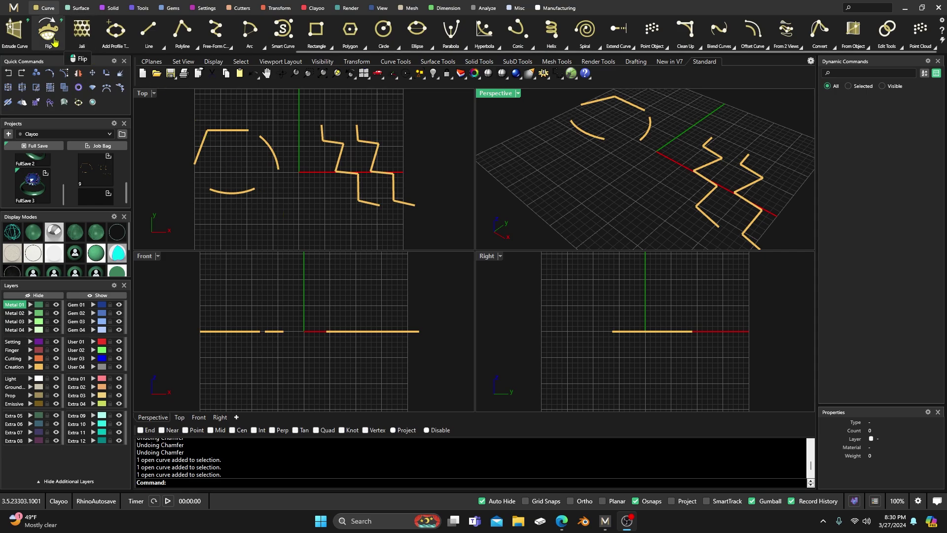
{"action": "scroll", "coordinate": [505, 28], "scroll_direction": "up", "scroll_amount": 2}
{"action": "scroll", "coordinate": [506, 29], "scroll_direction": "up", "scroll_amount": 11}
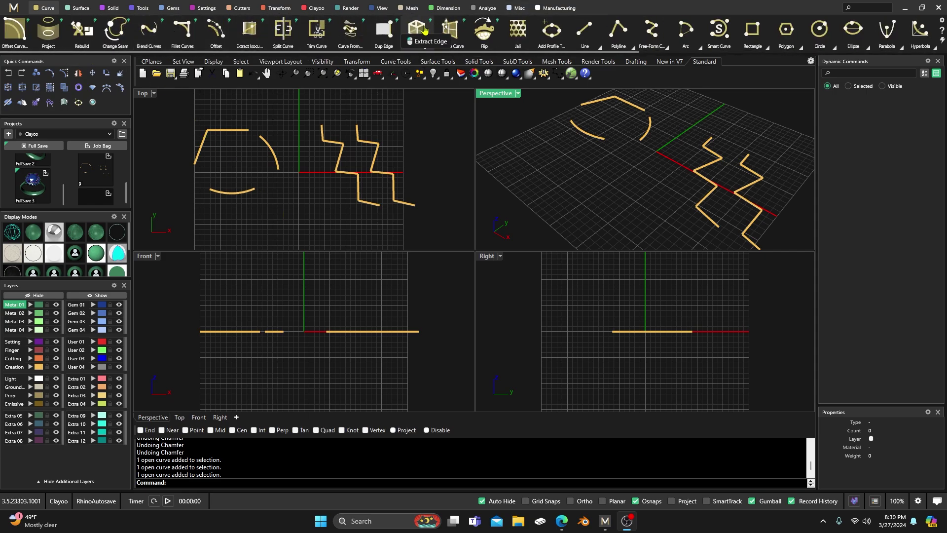
{"action": "scroll", "coordinate": [520, 30], "scroll_direction": "down", "scroll_amount": 12}
{"action": "scroll", "coordinate": [524, 31], "scroll_direction": "up", "scroll_amount": 12}
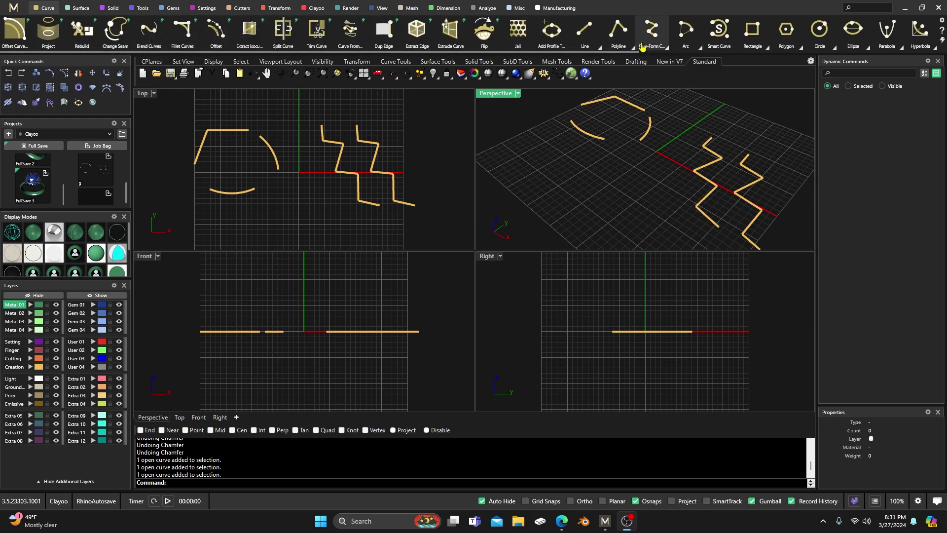
{"action": "scroll", "coordinate": [598, 33], "scroll_direction": "down", "scroll_amount": 7}
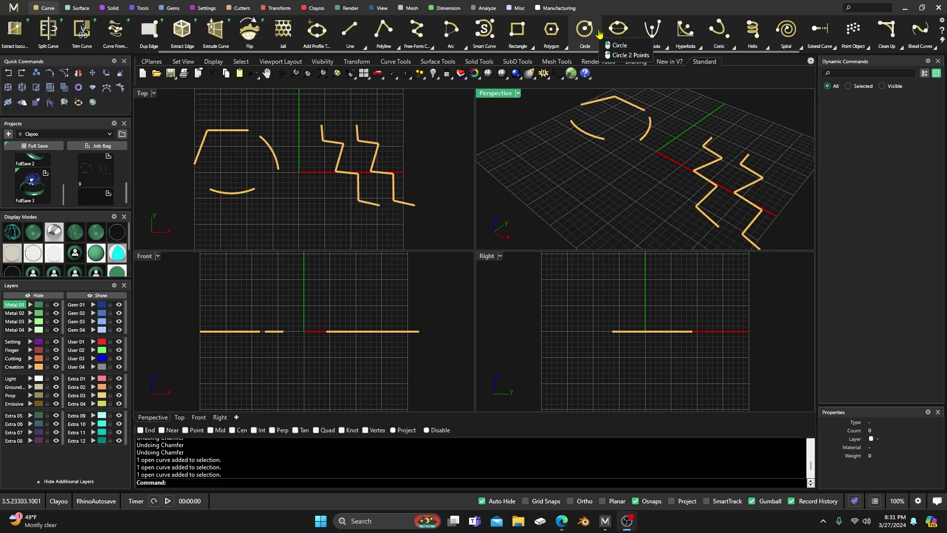
{"action": "scroll", "coordinate": [599, 34], "scroll_direction": "down", "scroll_amount": 6}
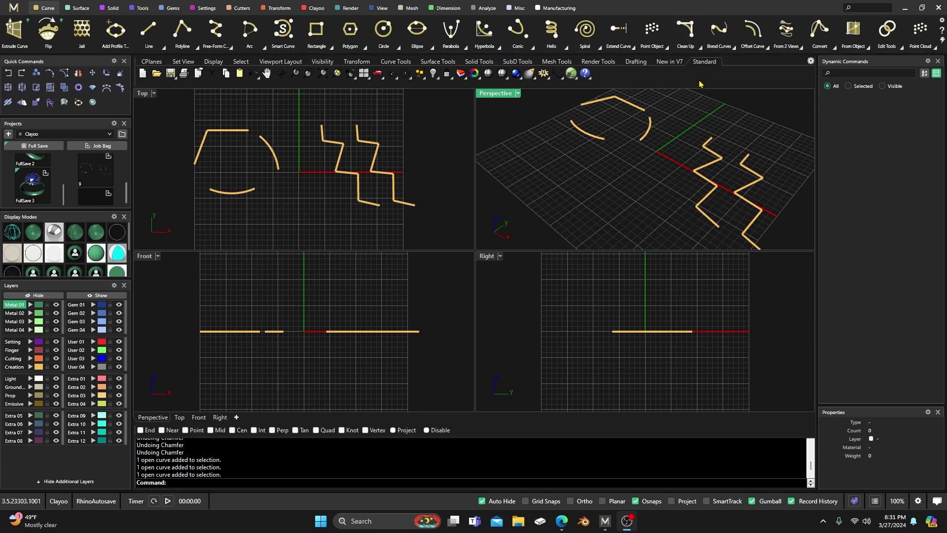
{"action": "left_click", "coordinate": [697, 46]}
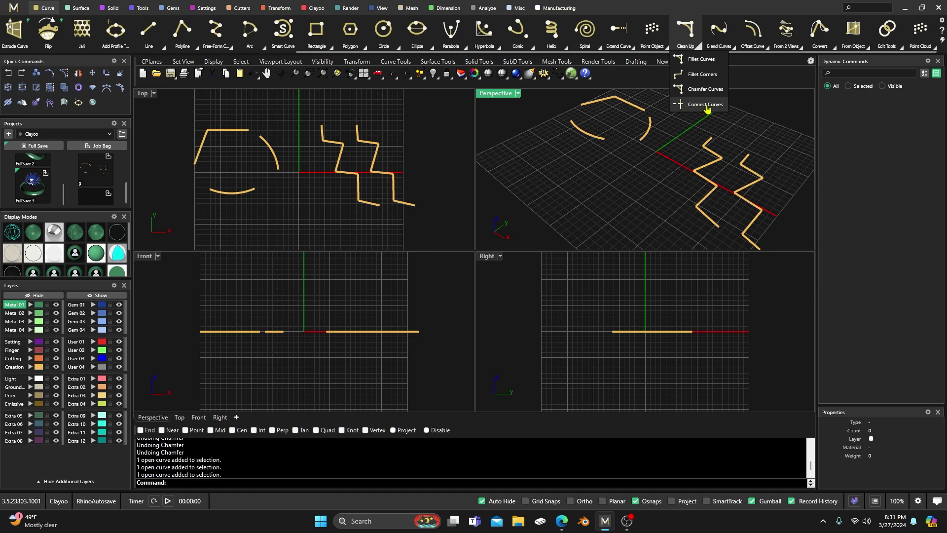
{"action": "left_click", "coordinate": [561, 182]}
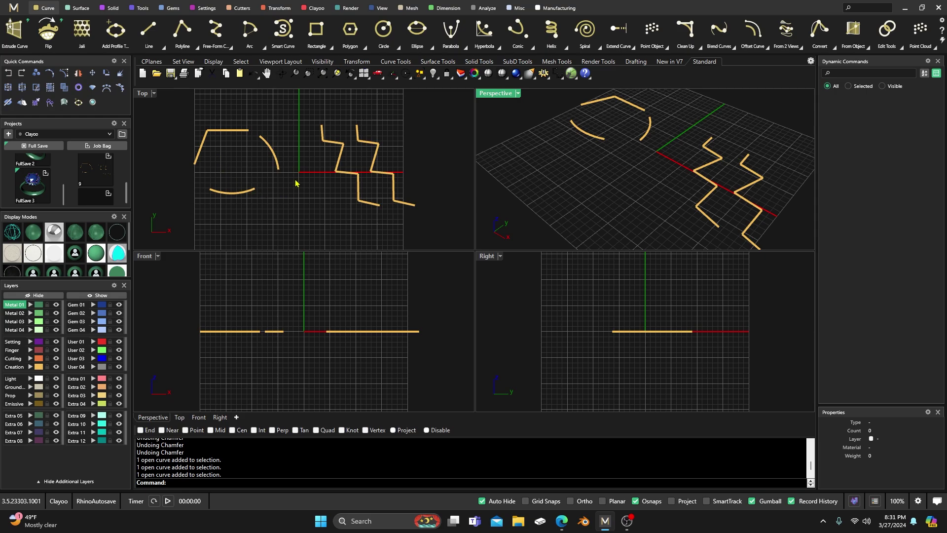
- Examine the open line and arc curves and the two zigzag curves by selecting them individually in the Top view
{"action": "left_click", "coordinate": [224, 133]}
{"action": "left_click", "coordinate": [201, 114]}
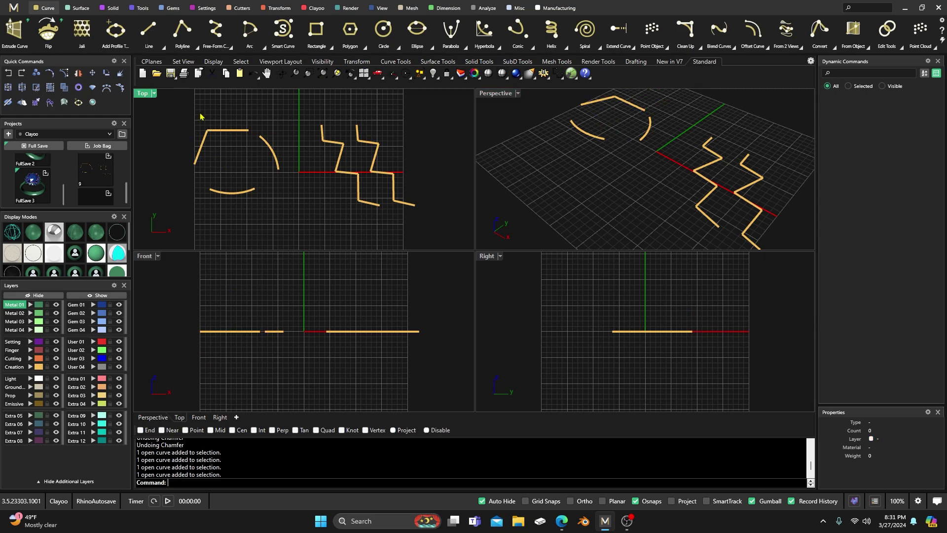
{"action": "left_click", "coordinate": [204, 139]}
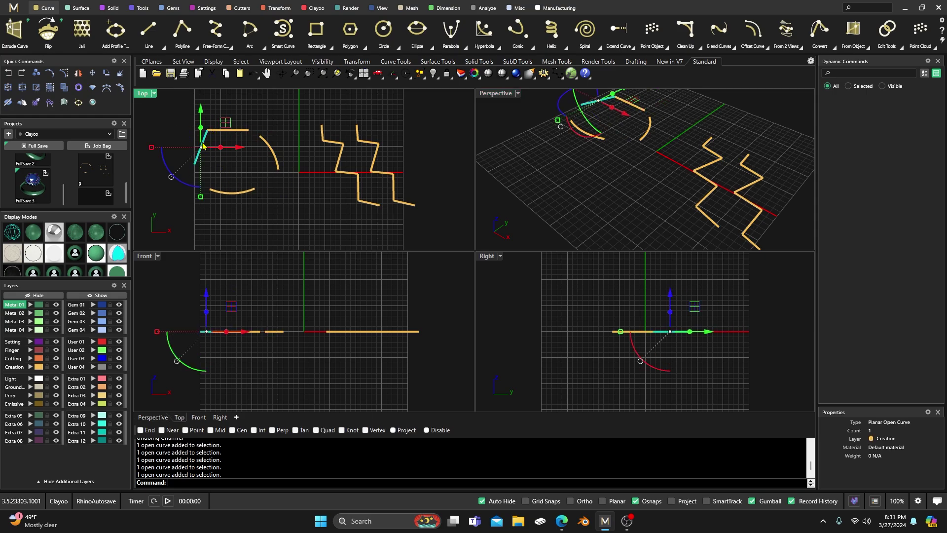
{"action": "left_click", "coordinate": [220, 106]}
{"action": "left_click", "coordinate": [224, 133]}
{"action": "left_click", "coordinate": [213, 120]}
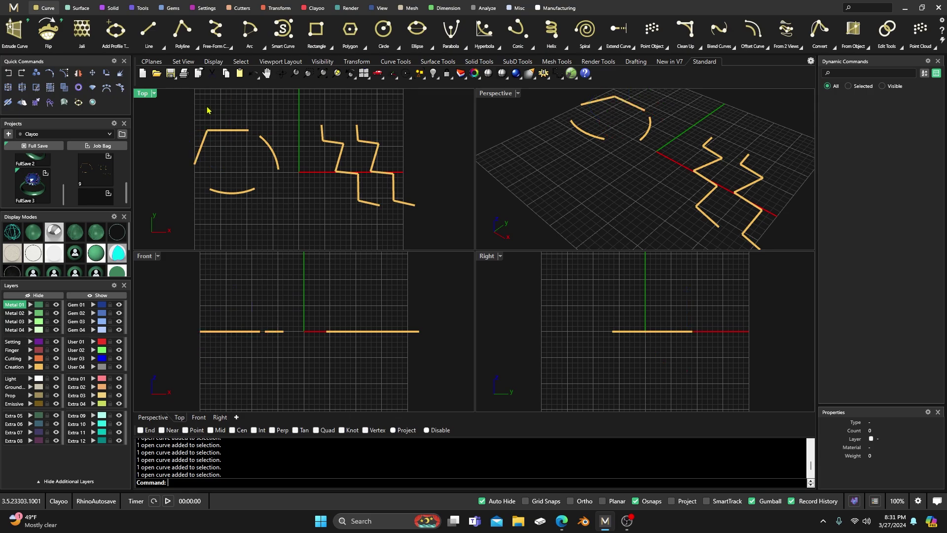
{"action": "left_click", "coordinate": [274, 150]}
{"action": "left_click", "coordinate": [227, 193]}
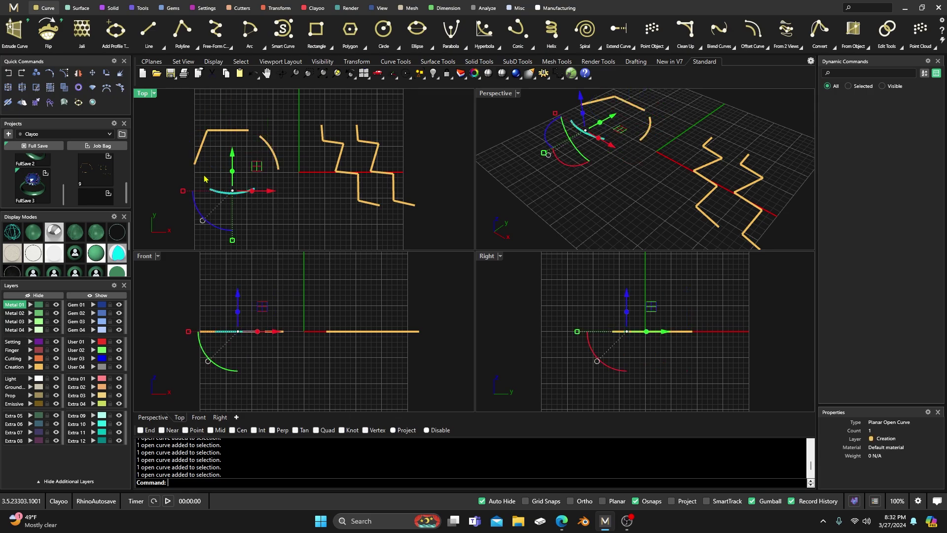
{"action": "left_click", "coordinate": [273, 129]}
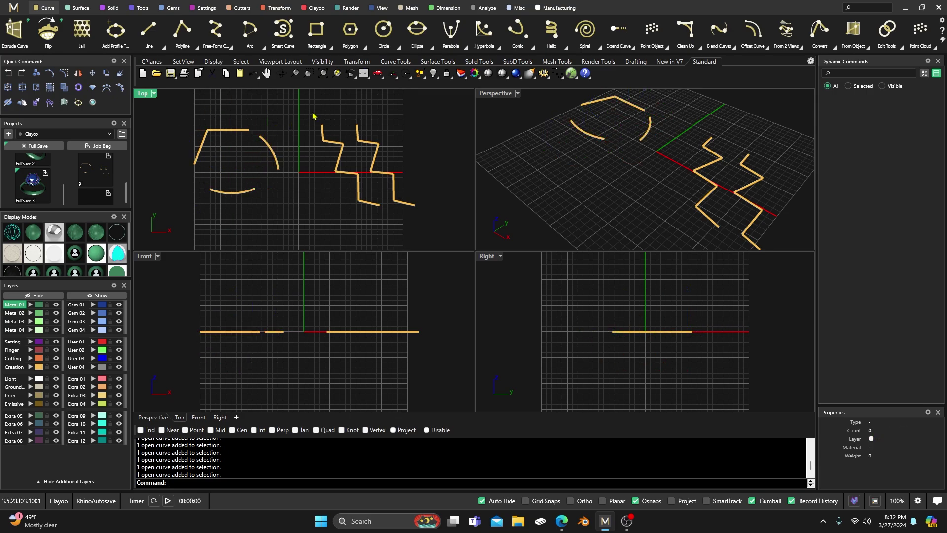
{"action": "left_click", "coordinate": [331, 146]}
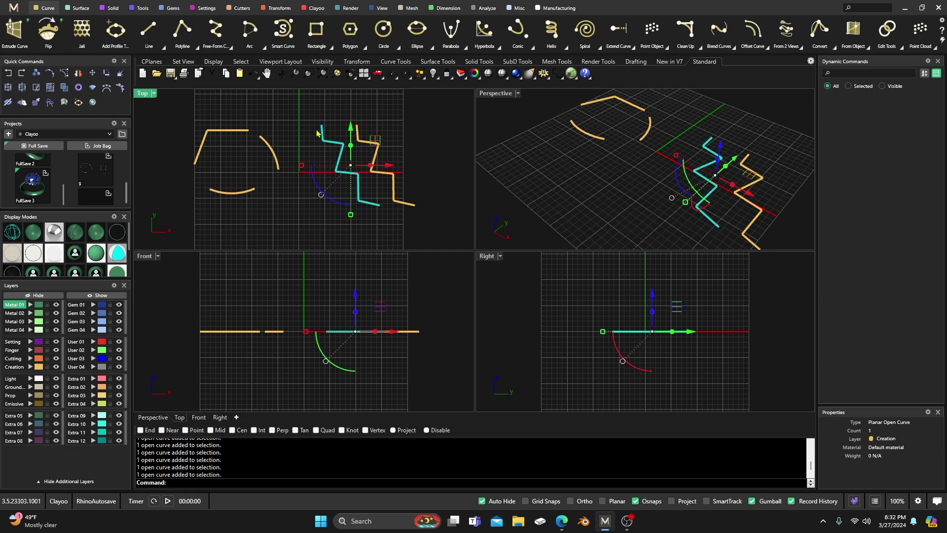
{"action": "left_click", "coordinate": [327, 111]}
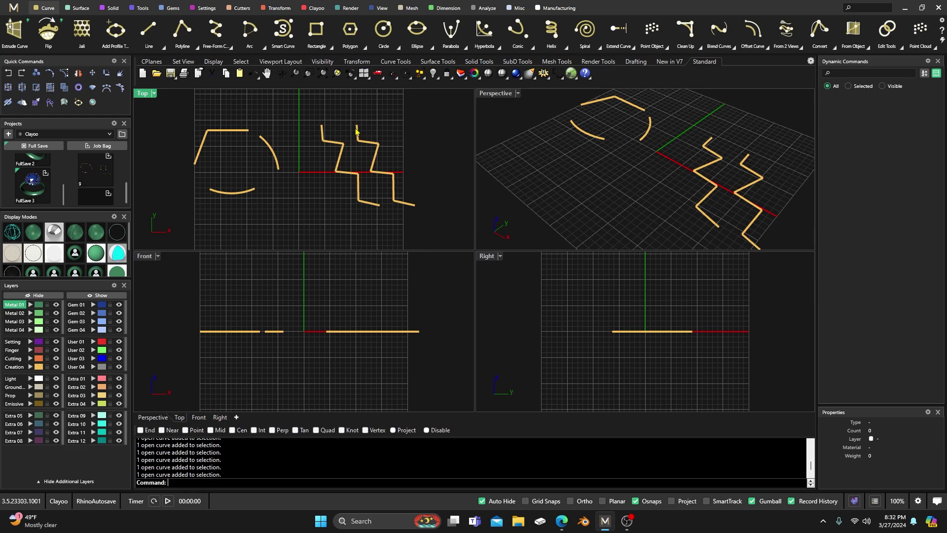
{"action": "left_click", "coordinate": [376, 157], "text": "ctrl+shift"}
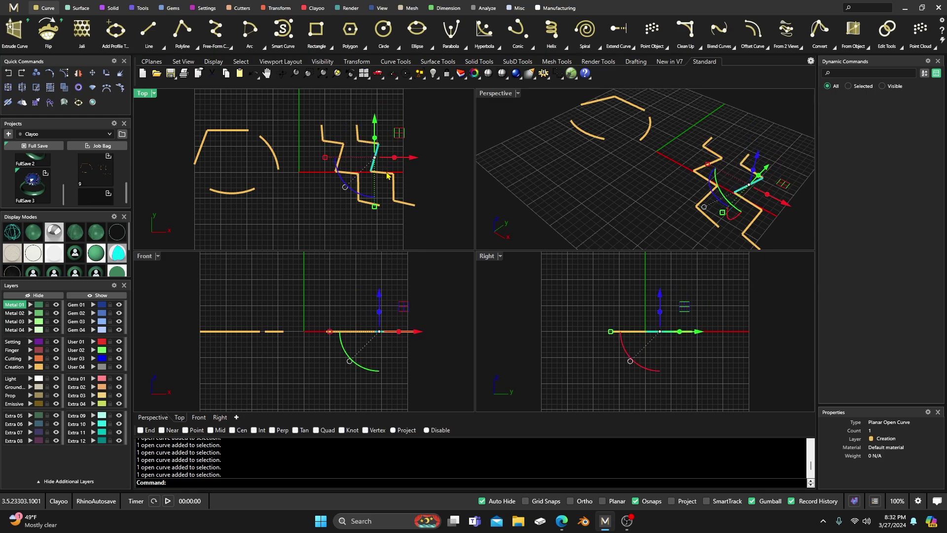
{"action": "left_click", "coordinate": [351, 134]}
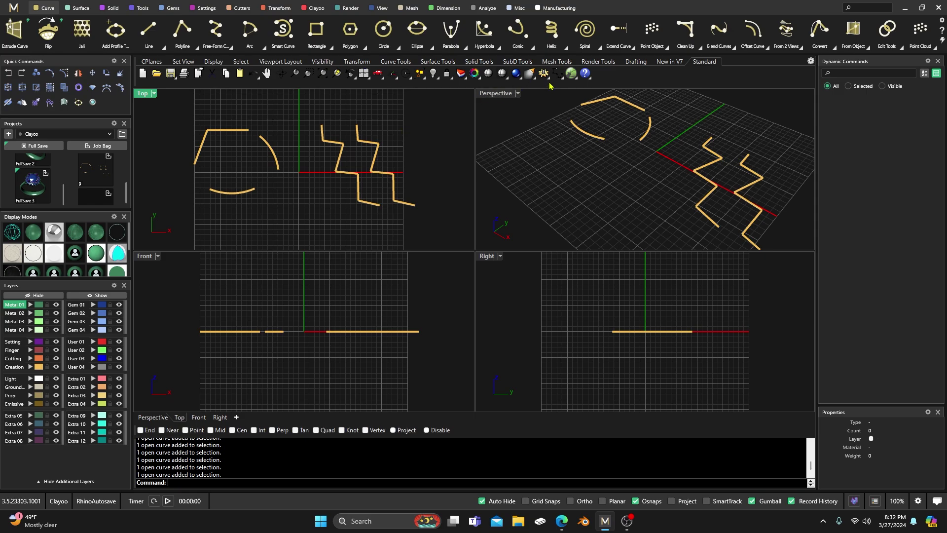
- Connect the horizontal line's right end to the upper end of the right arc using Connect Curves with ExtendArcsBy set to Arc
{"action": "left_click", "coordinate": [699, 51]}
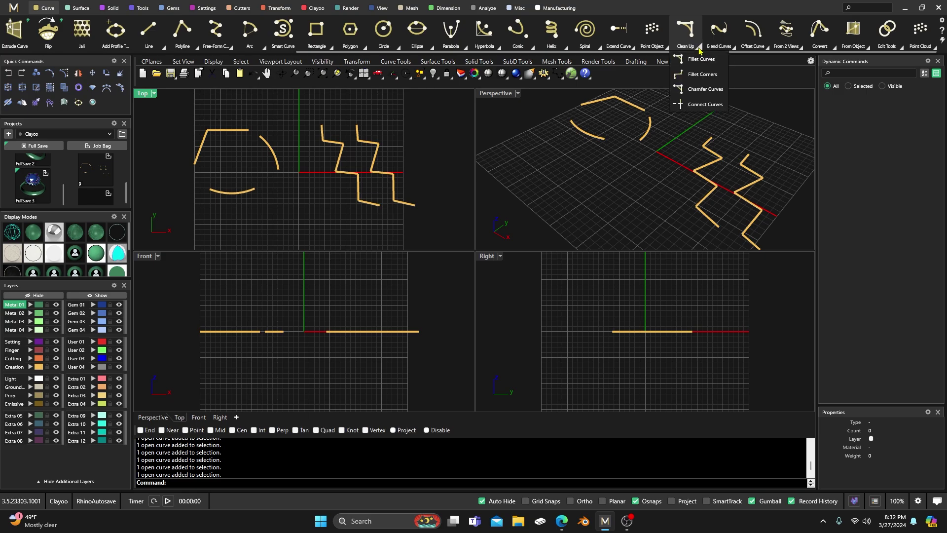
{"action": "left_click", "coordinate": [697, 106]}
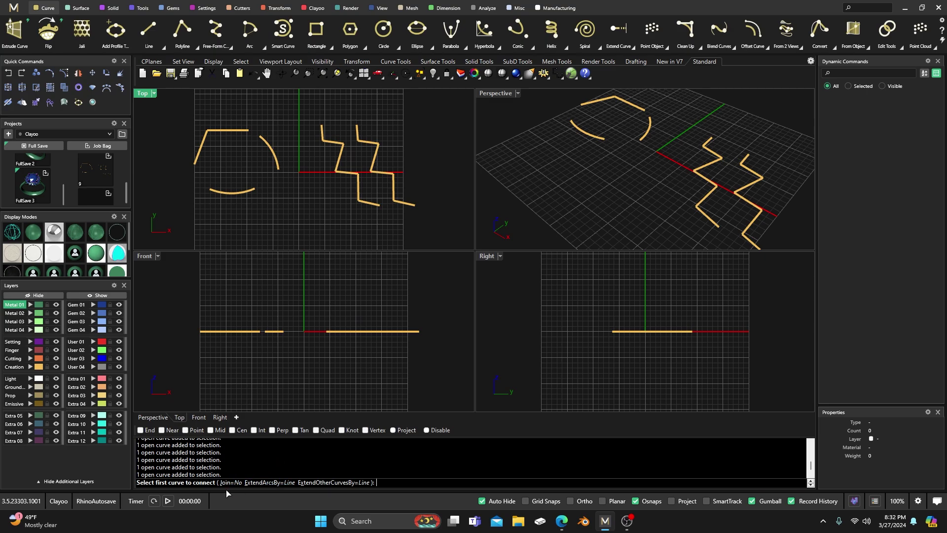
{"action": "left_click", "coordinate": [271, 484]}
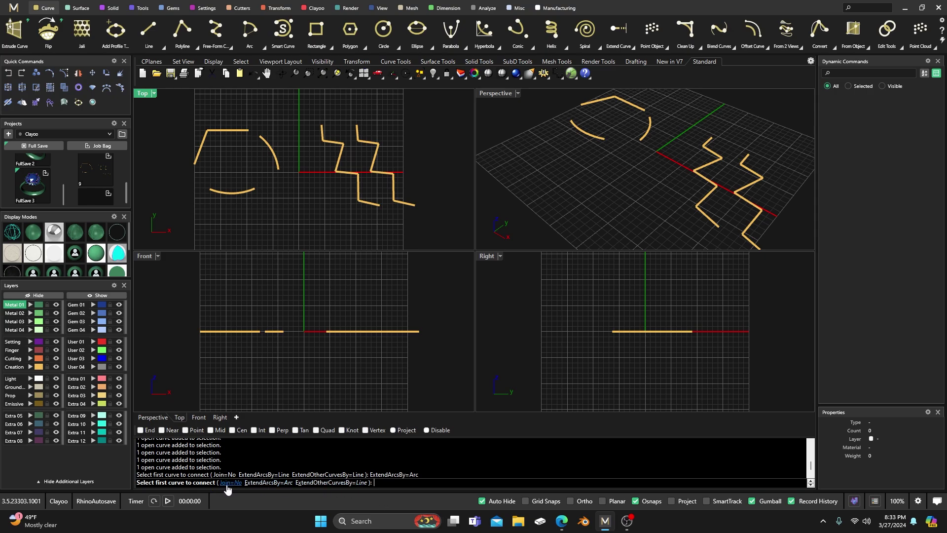
{"action": "left_click", "coordinate": [250, 133]}
{"action": "left_click", "coordinate": [262, 141]}
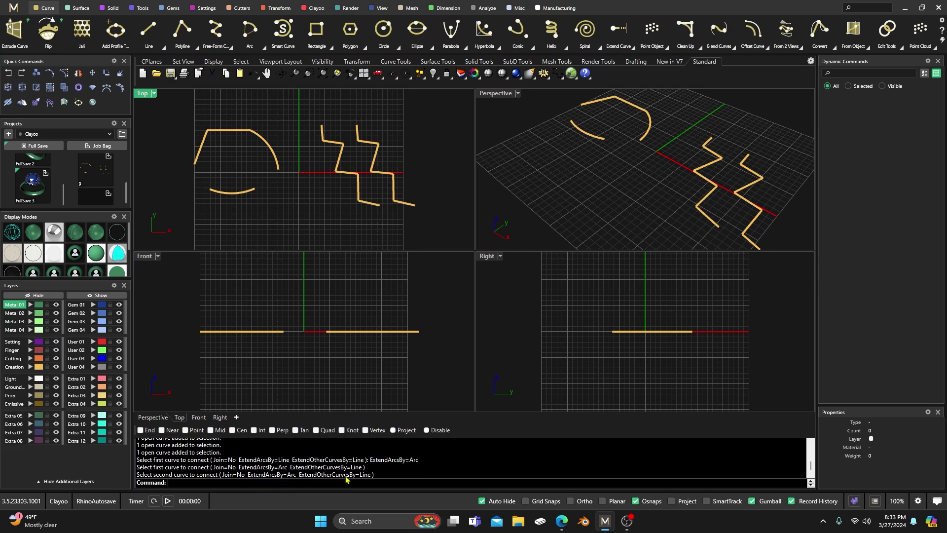
{"action": "scroll", "coordinate": [247, 127], "scroll_direction": "up", "scroll_amount": 3}
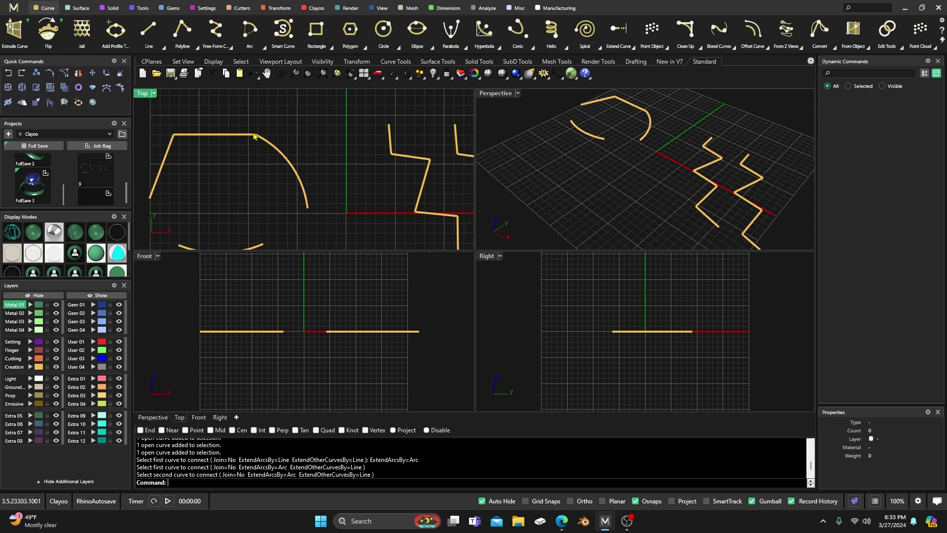
{"action": "scroll", "coordinate": [254, 134], "scroll_direction": "down", "scroll_amount": 2}
{"action": "right_click_drag", "start_coordinate": [243, 181], "coordinate": [269, 161]}
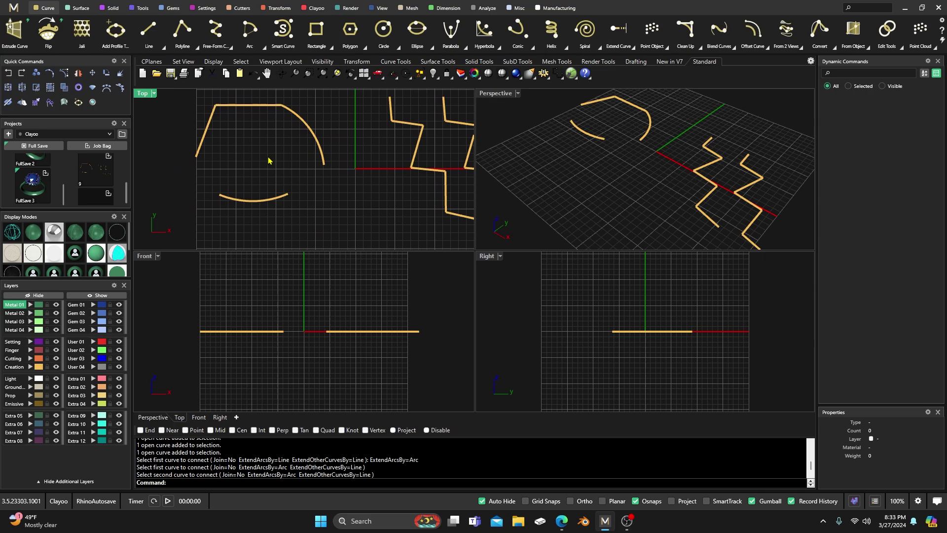
- Connect the bottom arc's right end to the right arc and its left end to the slanted line, extending arcs as arcs
{"action": "right_click", "coordinate": [285, 178]}
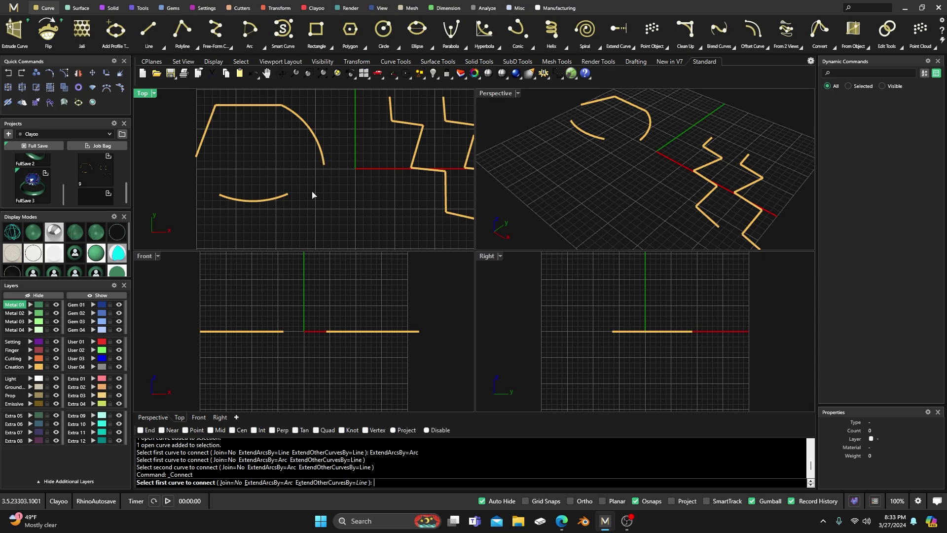
{"action": "left_click", "coordinate": [284, 200]}
{"action": "left_click", "coordinate": [323, 168]}
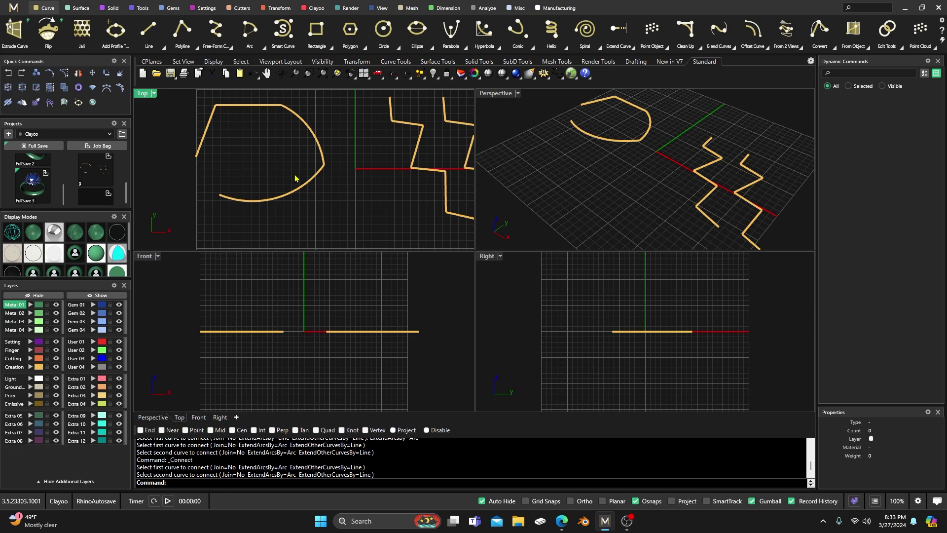
{"action": "right_click", "coordinate": [223, 183]}
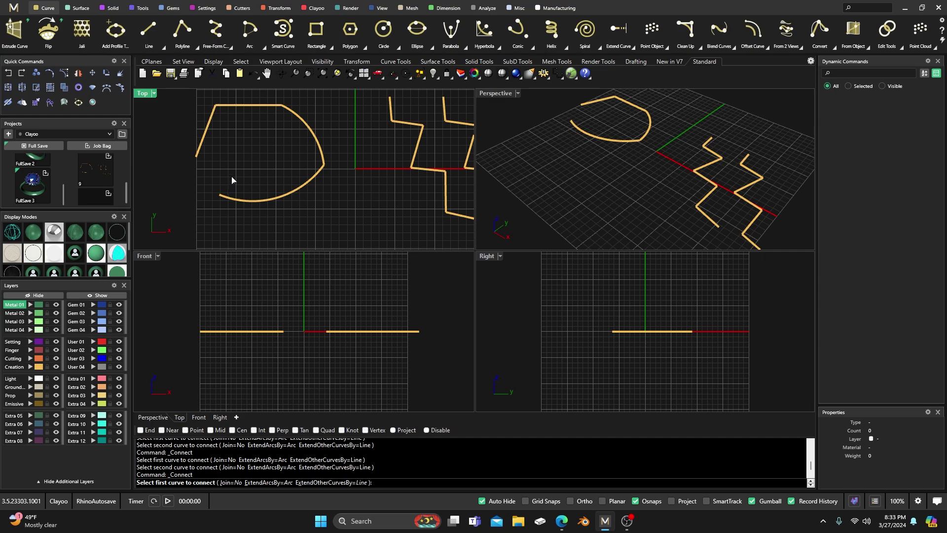
{"action": "left_click", "coordinate": [221, 197]}
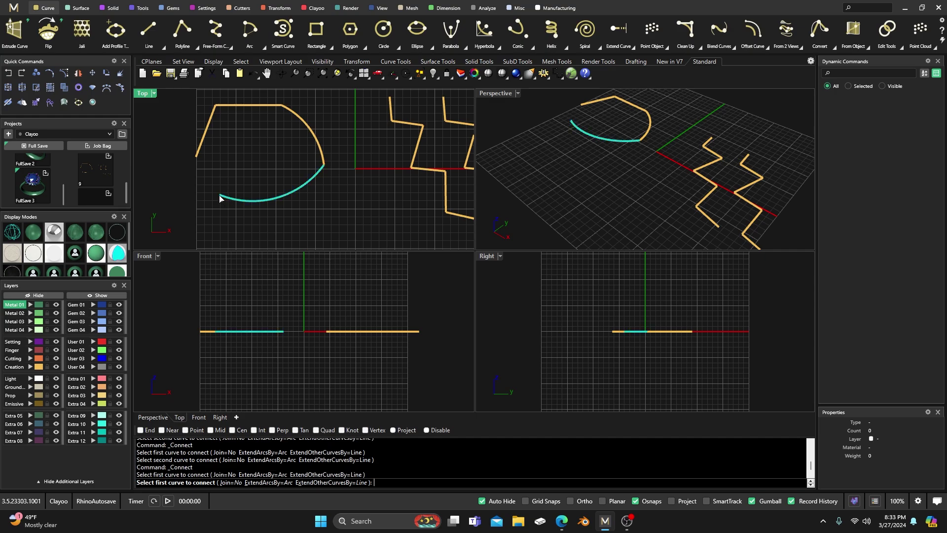
{"action": "left_click", "coordinate": [196, 160]}
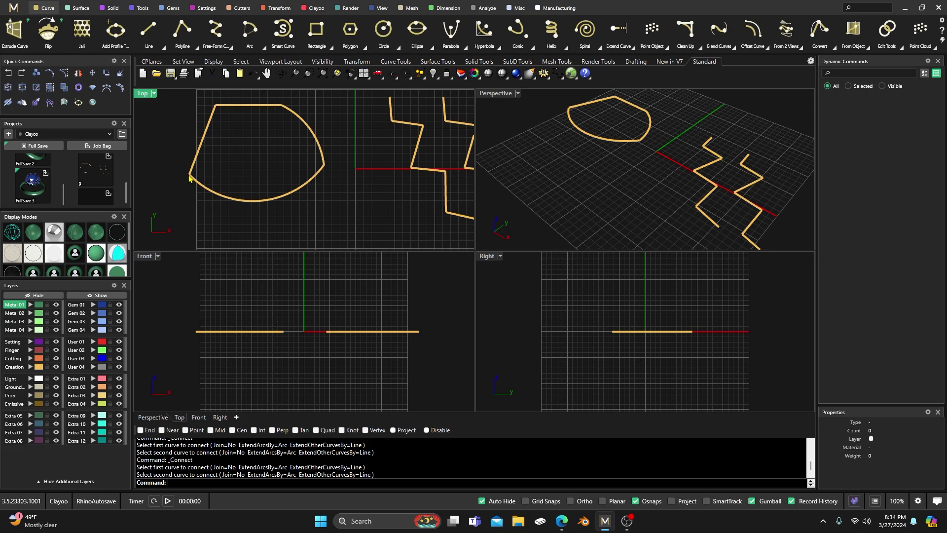
- Undo the three curve connections and clear the selection
{"action": "left_click", "coordinate": [9, 74]}
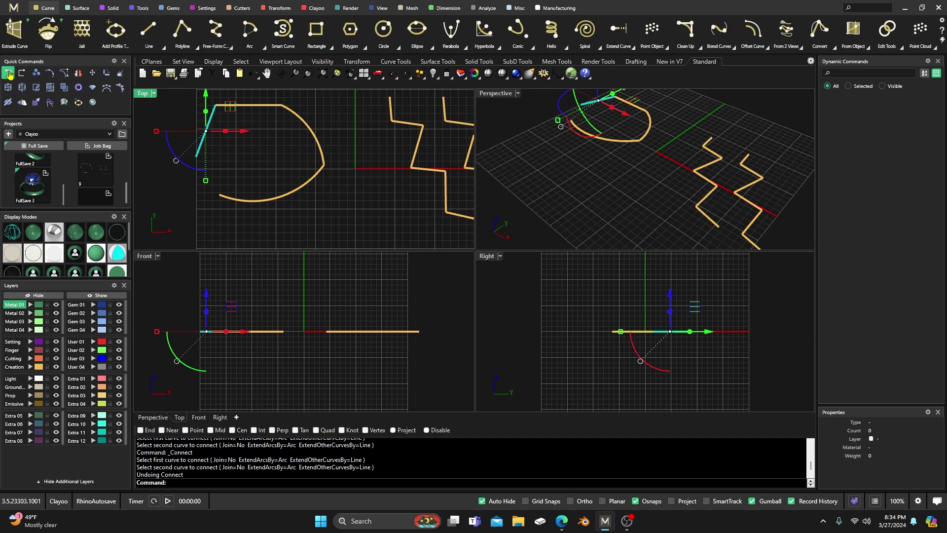
{"action": "left_click", "coordinate": [8, 74]}
{"action": "left_click", "coordinate": [9, 74]}
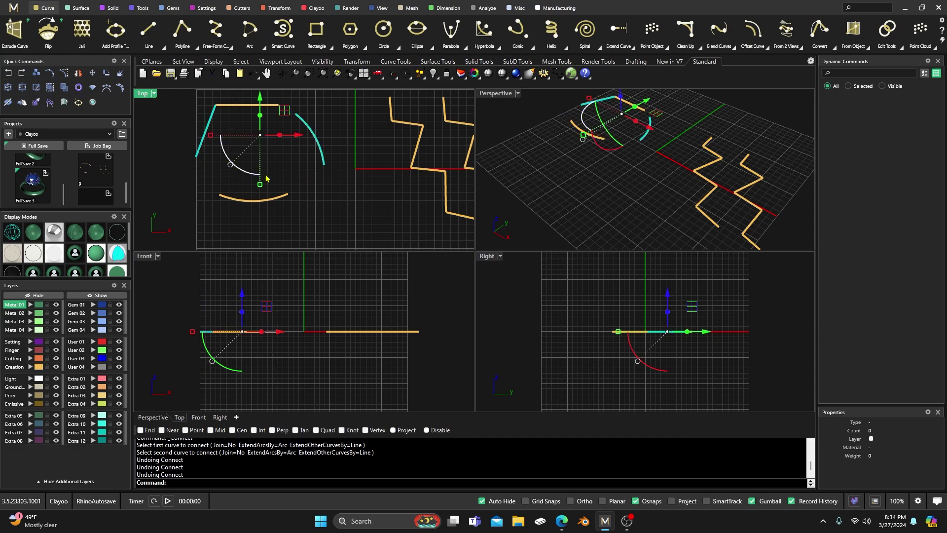
{"action": "left_click", "coordinate": [326, 202]}
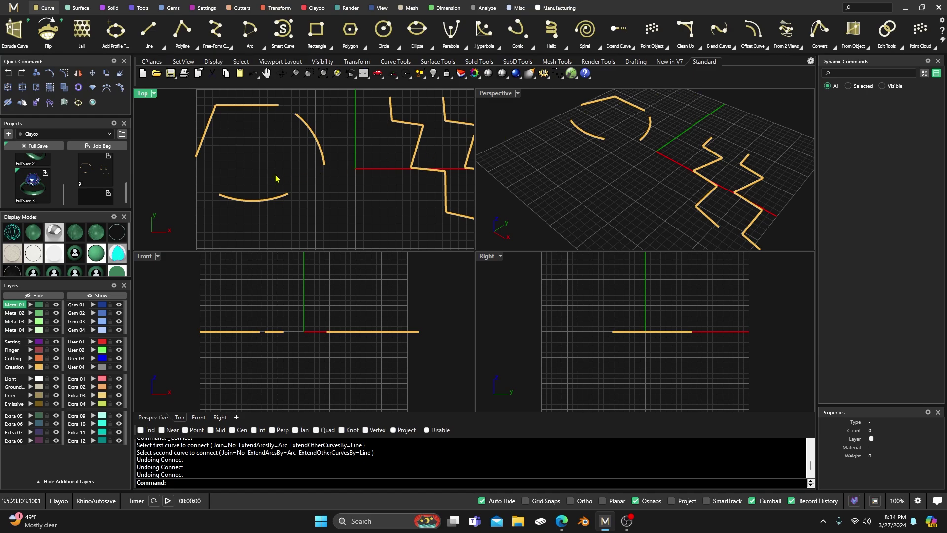
- Connect the horizontal line's right end to the upper end of the right arc with ExtendArcsBy set to Line
{"action": "scroll", "coordinate": [286, 168], "scroll_direction": "down", "scroll_amount": 2}
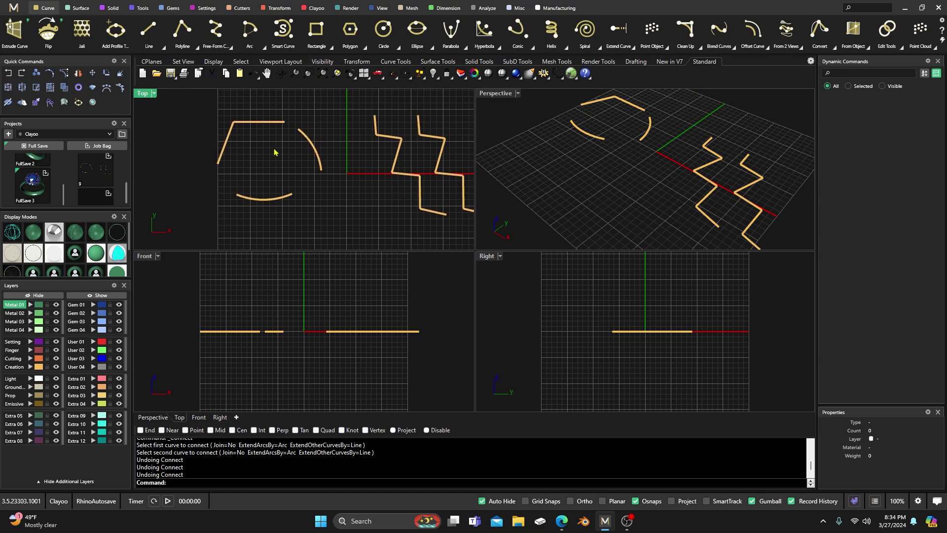
{"action": "right_click", "coordinate": [279, 159]}
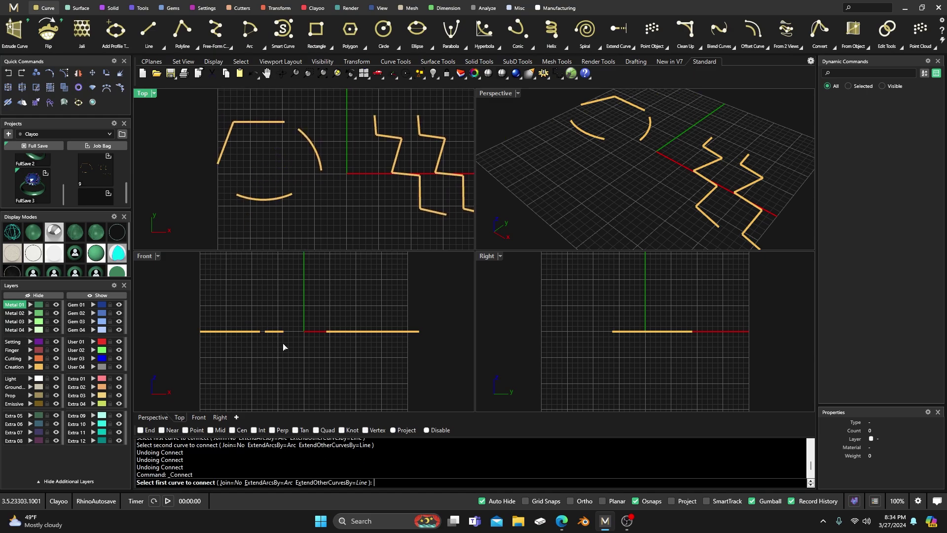
{"action": "left_click", "coordinate": [270, 483]}
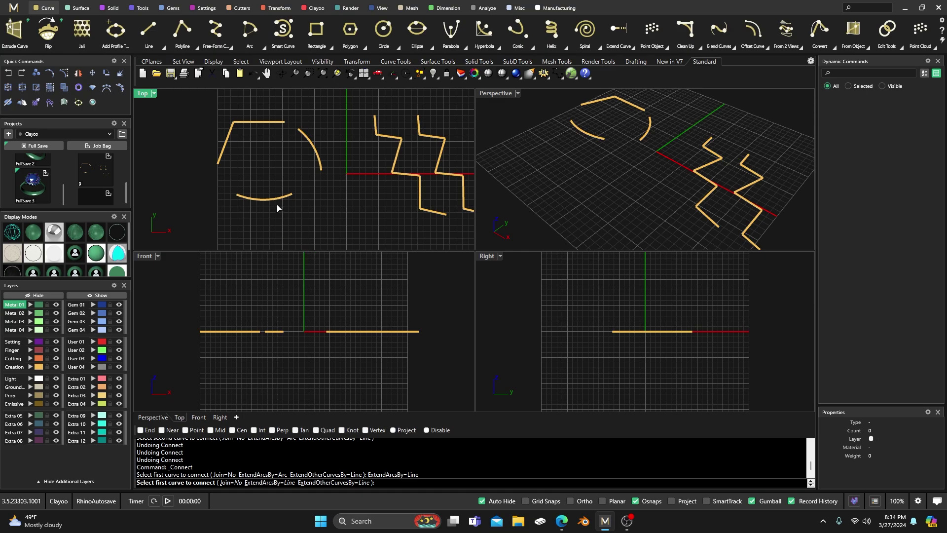
{"action": "scroll", "coordinate": [289, 131], "scroll_direction": "up", "scroll_amount": 5}
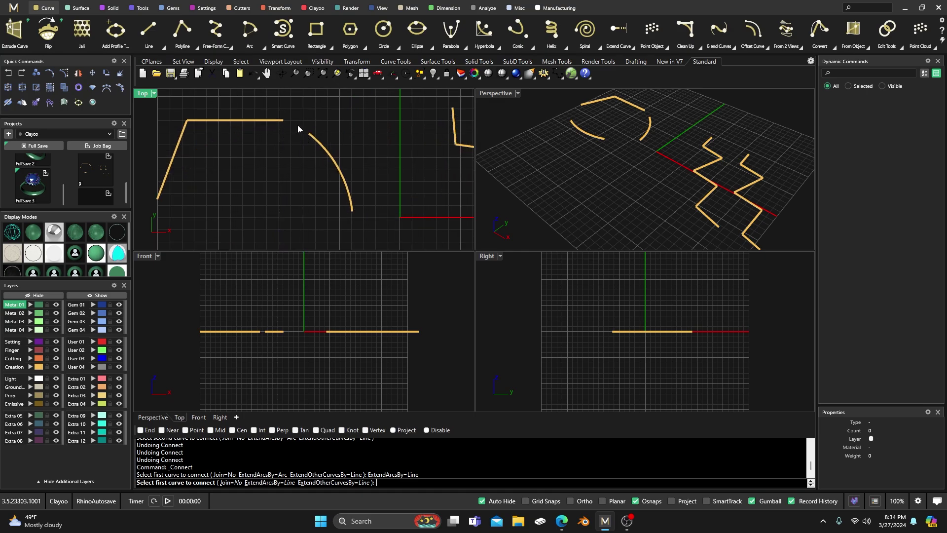
{"action": "left_click", "coordinate": [282, 123]}
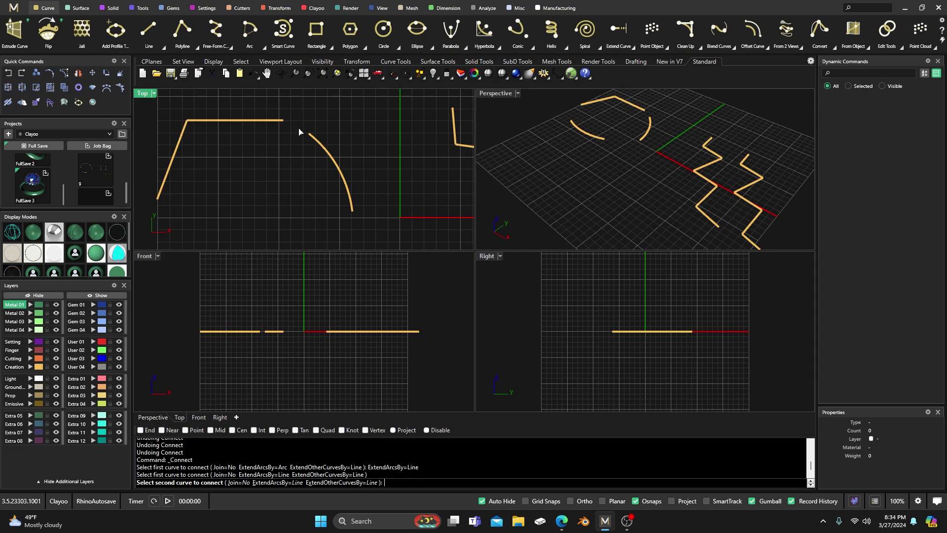
{"action": "left_click", "coordinate": [309, 135]}
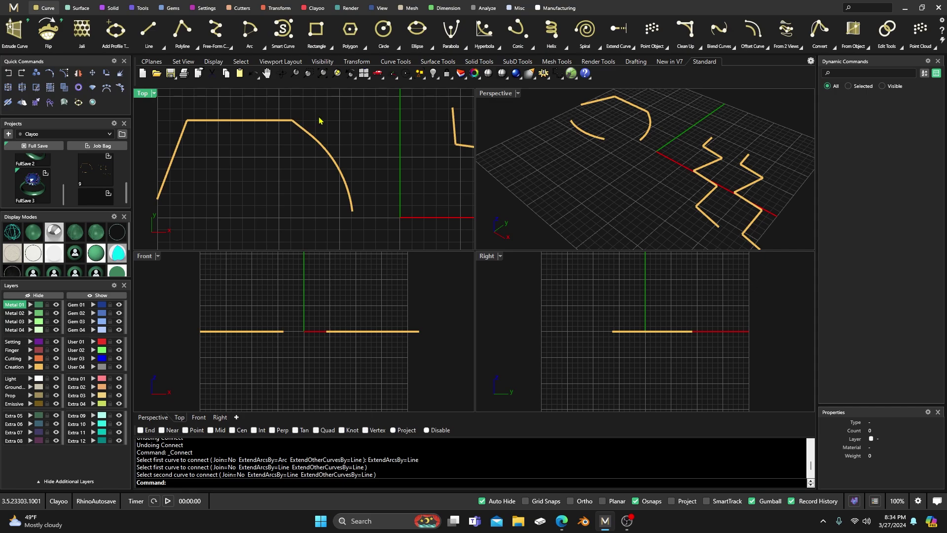
- Connect the bottom arc's right end to the lower end of the right arc using ExtendArcsBy=Line
{"action": "scroll", "coordinate": [319, 120], "scroll_direction": "down", "scroll_amount": 3}
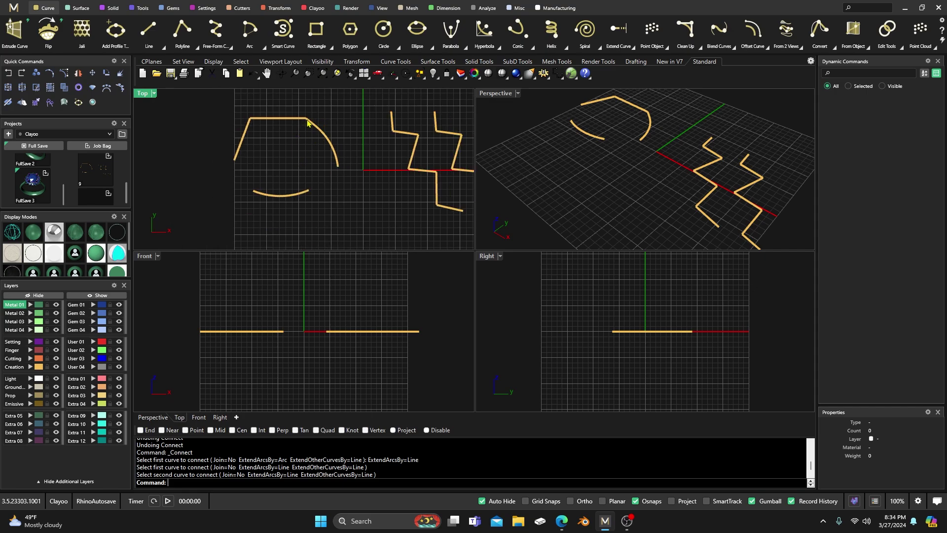
{"action": "scroll", "coordinate": [307, 151], "scroll_direction": "up", "scroll_amount": 2}
{"action": "key", "text": "Return"}
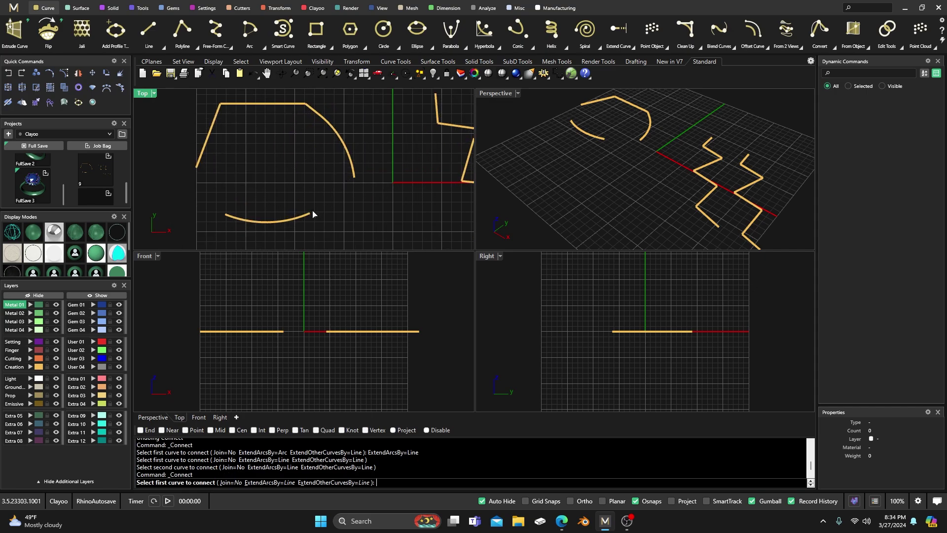
{"action": "left_click", "coordinate": [311, 216]}
{"action": "left_click", "coordinate": [354, 186]}
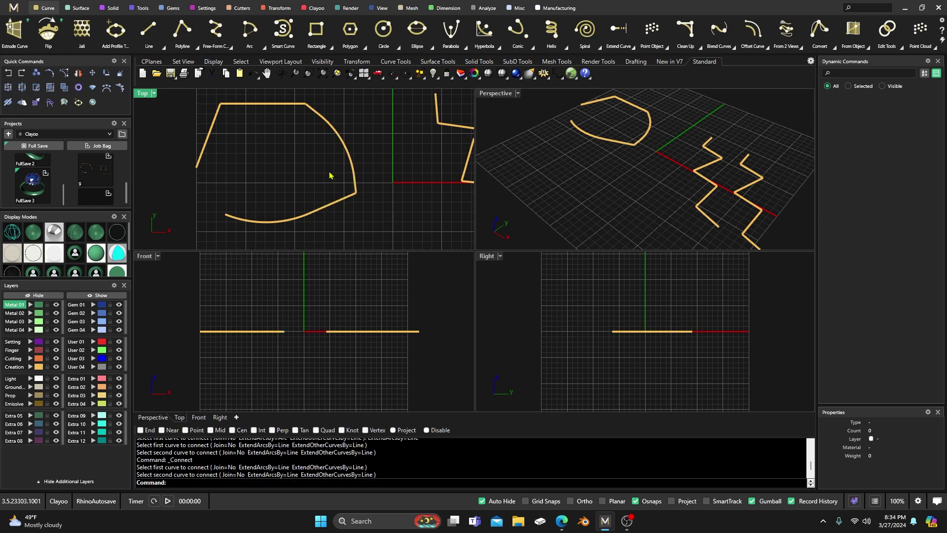
- Connect the slanted line's lower end to the bottom arc's left end, extending the arc by a line
{"action": "key", "text": "Return"}
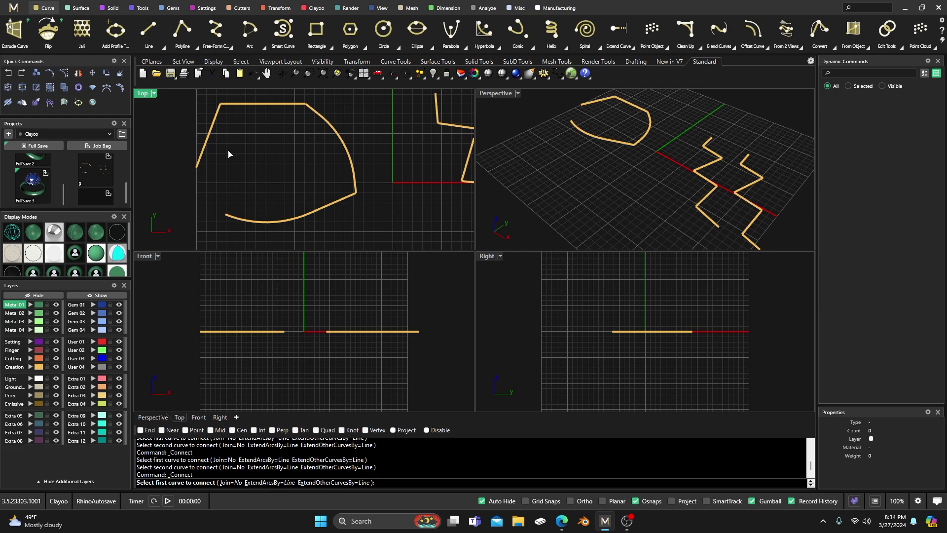
{"action": "left_click", "coordinate": [198, 171]}
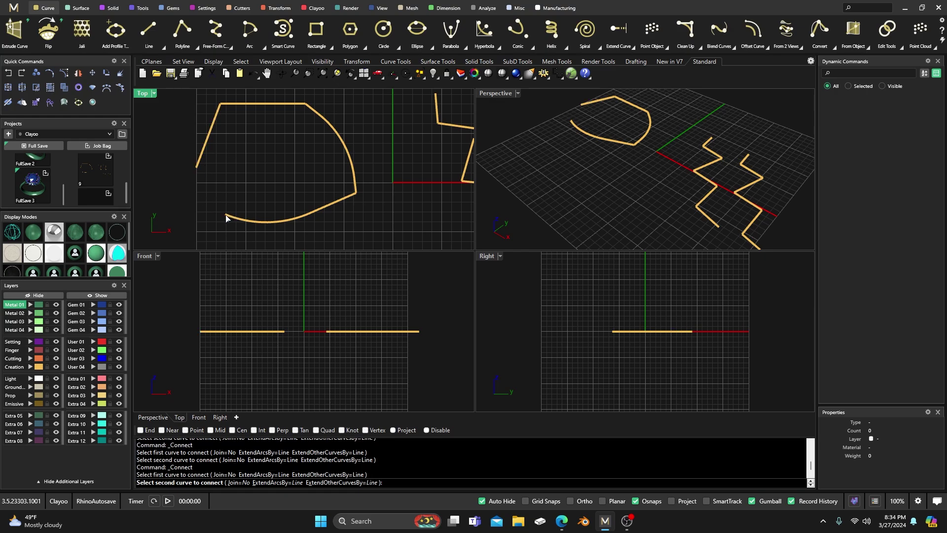
{"action": "left_click", "coordinate": [226, 217]}
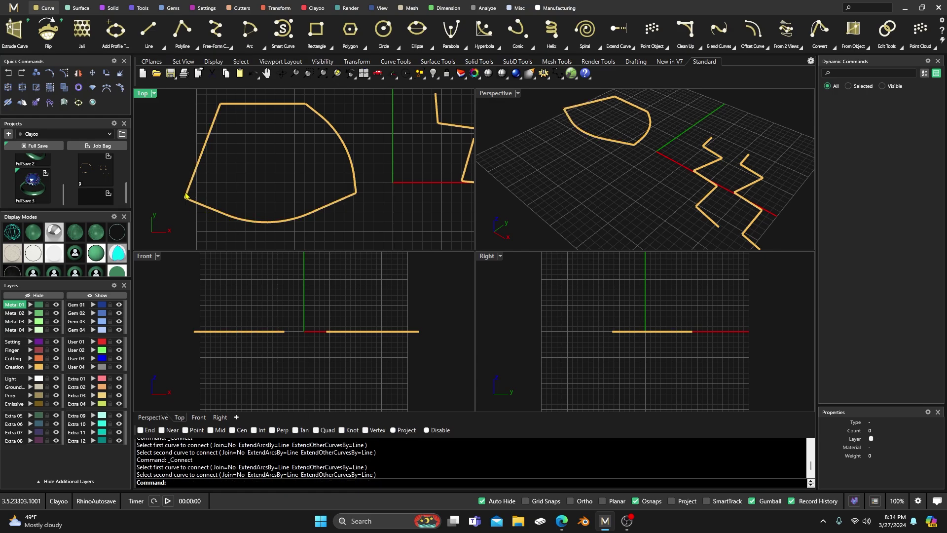
- Undo the three line-extended curve connections to restore the separate lines and arcs
{"action": "left_click", "coordinate": [21, 75]}
{"action": "left_click", "coordinate": [21, 75]}
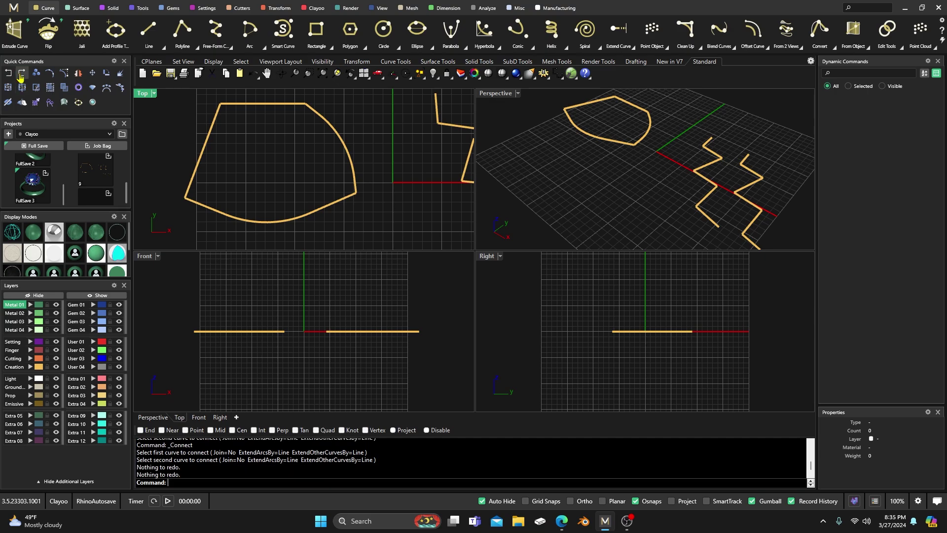
{"action": "left_click", "coordinate": [7, 74]}
{"action": "left_click", "coordinate": [7, 74]}
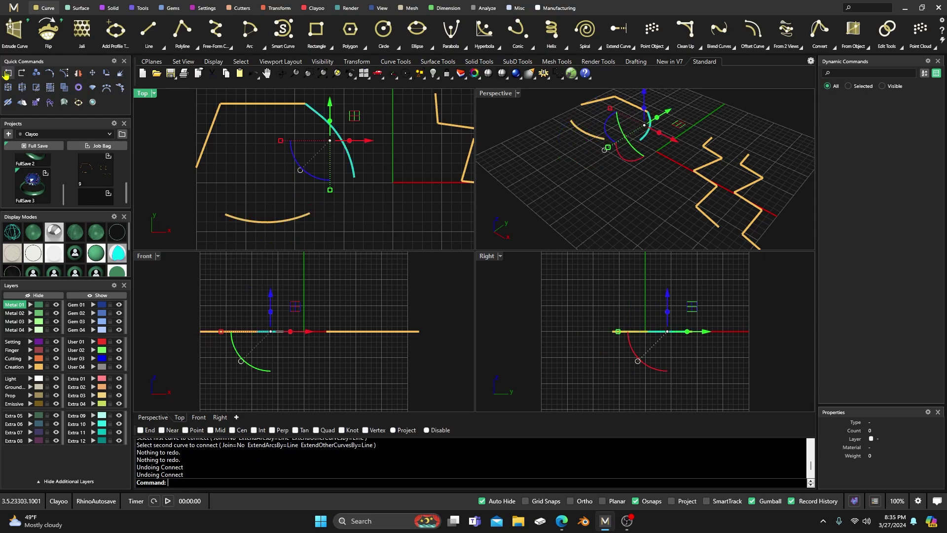
{"action": "left_click", "coordinate": [7, 74]}
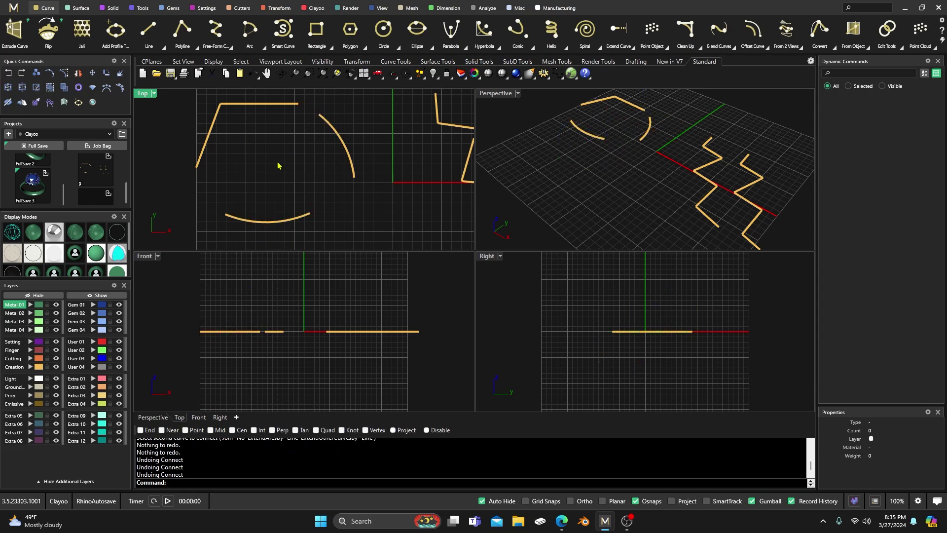
{"action": "key", "text": "ctrl+y"}
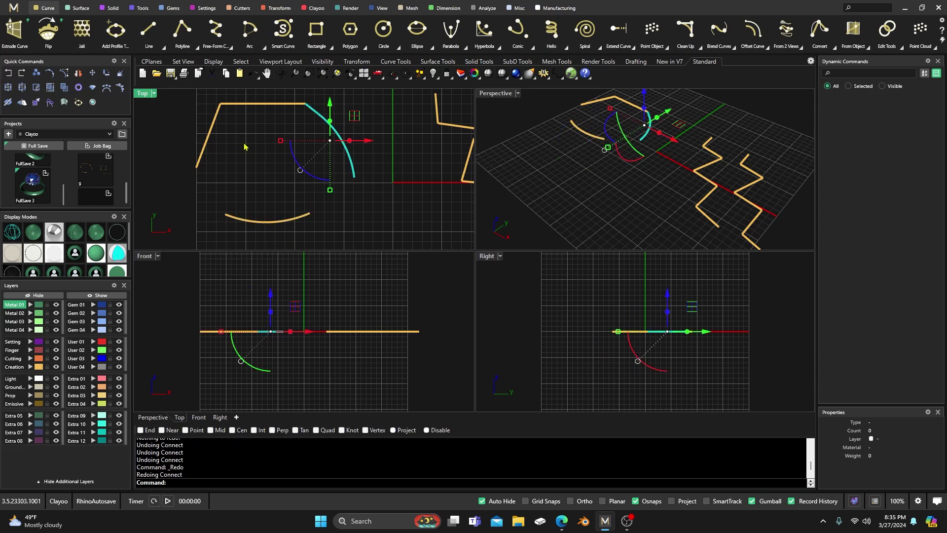
{"action": "left_click", "coordinate": [7, 74]}
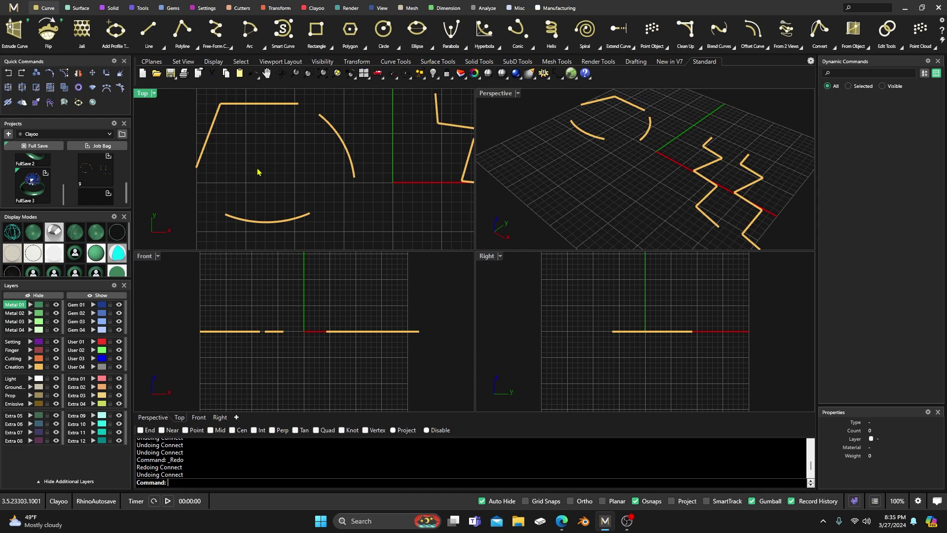
- Connect the horizontal line's right end to the right arc's upper end with ExtendArcsBy set to Arc and ExtendOtherCurvesBy set to Smooth
{"action": "left_click", "coordinate": [702, 51]}
{"action": "left_click", "coordinate": [697, 105]}
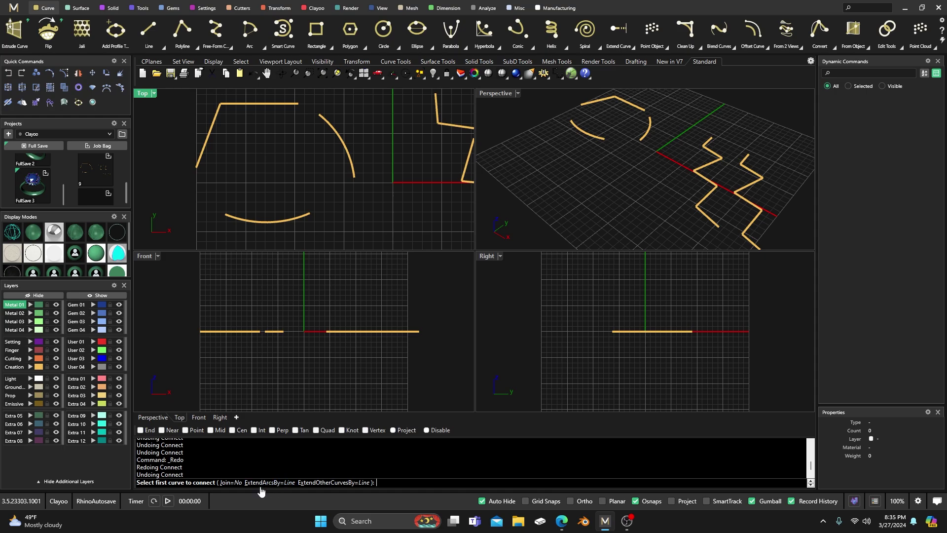
{"action": "left_click", "coordinate": [275, 483]}
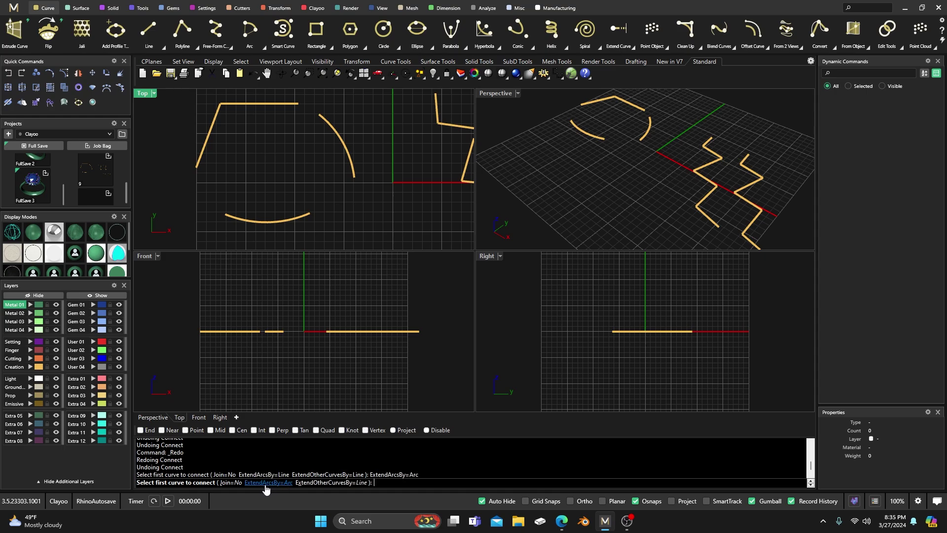
{"action": "left_click", "coordinate": [321, 484]}
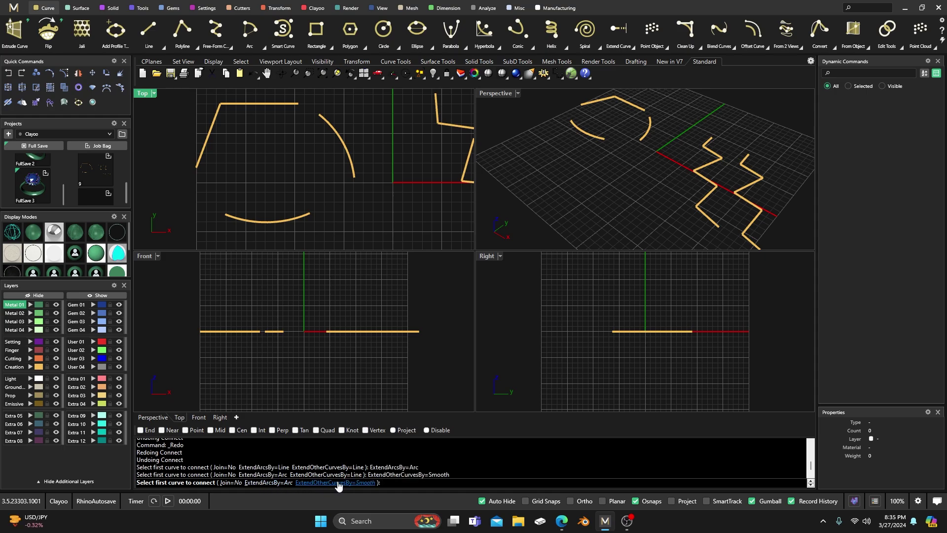
{"action": "left_click", "coordinate": [298, 105]}
{"action": "left_click", "coordinate": [319, 116]}
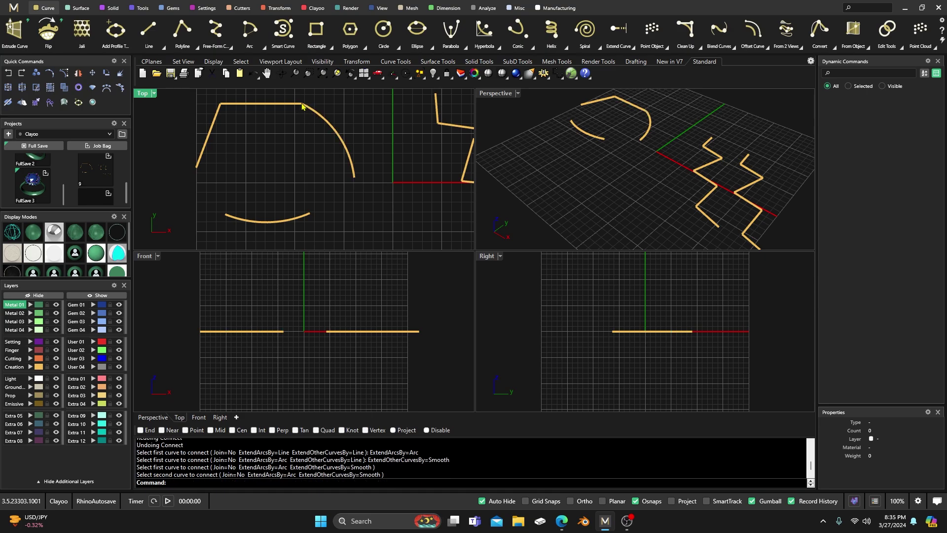
- Inspect the new corner closely and connect the right arc's lower end to the bottom arc's right end
{"action": "scroll", "coordinate": [302, 105], "scroll_direction": "up", "scroll_amount": 5}
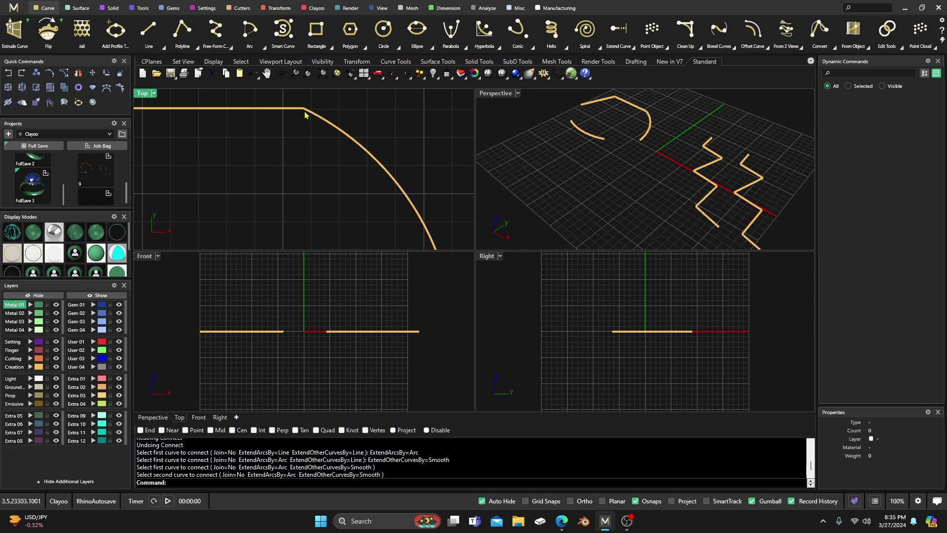
{"action": "scroll", "coordinate": [305, 114], "scroll_direction": "up", "scroll_amount": 2}
{"action": "scroll", "coordinate": [299, 107], "scroll_direction": "down", "scroll_amount": 2}
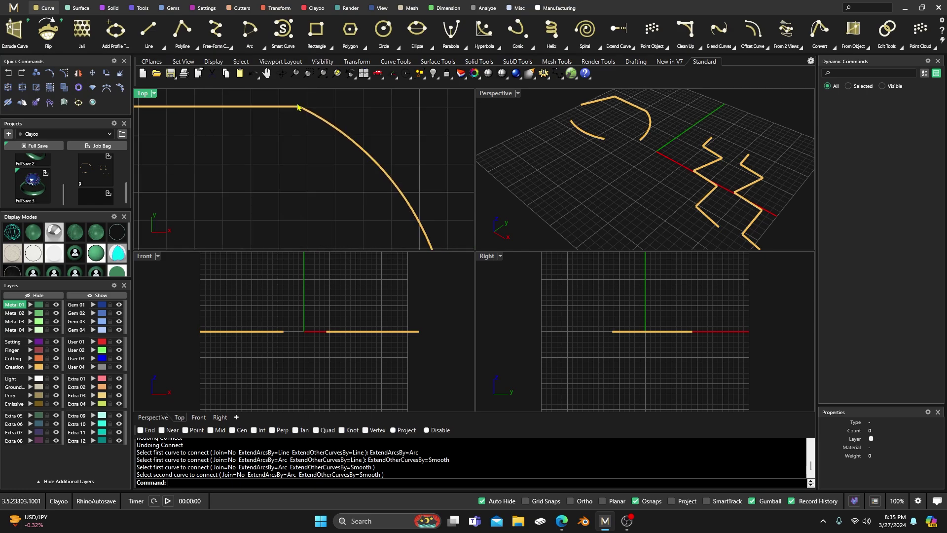
{"action": "scroll", "coordinate": [297, 106], "scroll_direction": "down", "scroll_amount": 5}
{"action": "key", "text": "Return"}
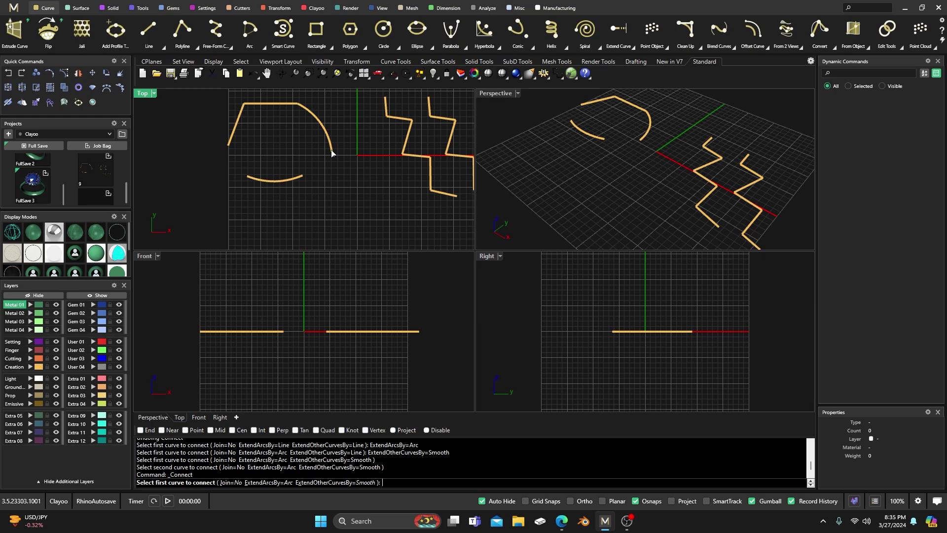
{"action": "left_click", "coordinate": [332, 153]}
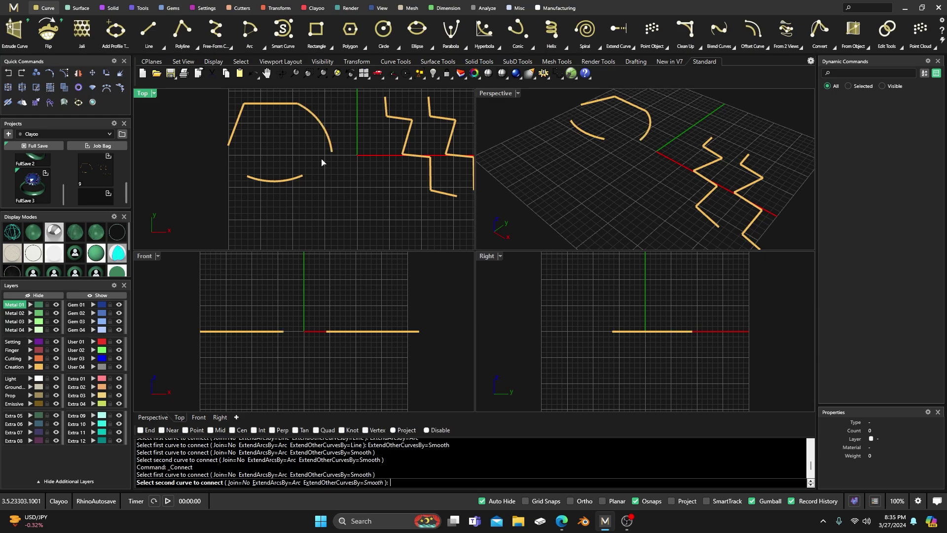
{"action": "left_click", "coordinate": [302, 177]}
- Connect the slanted line's lower end to the bottom arc's left end with arc and smooth extension
{"action": "scroll", "coordinate": [329, 165], "scroll_direction": "up", "scroll_amount": 2}
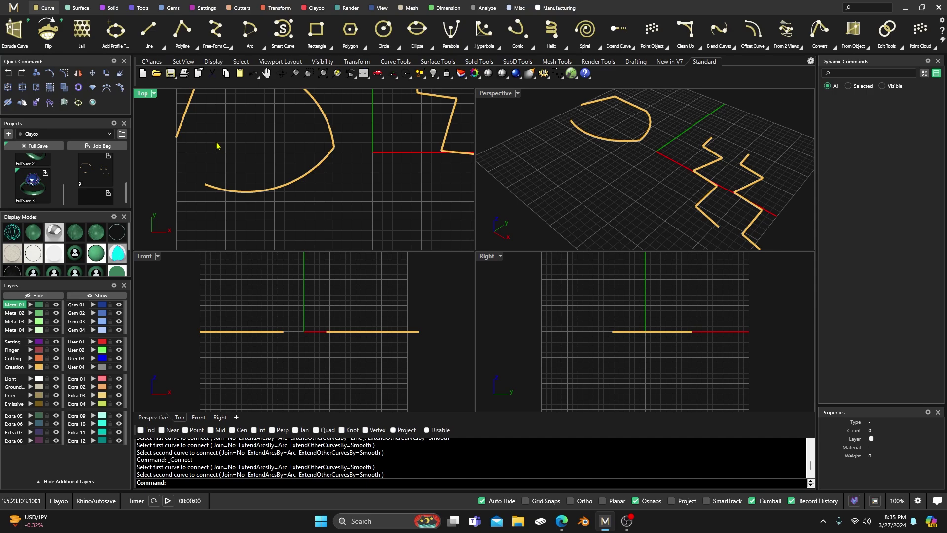
{"action": "key", "text": "Return"}
{"action": "left_click", "coordinate": [178, 137]}
{"action": "left_click", "coordinate": [203, 186]}
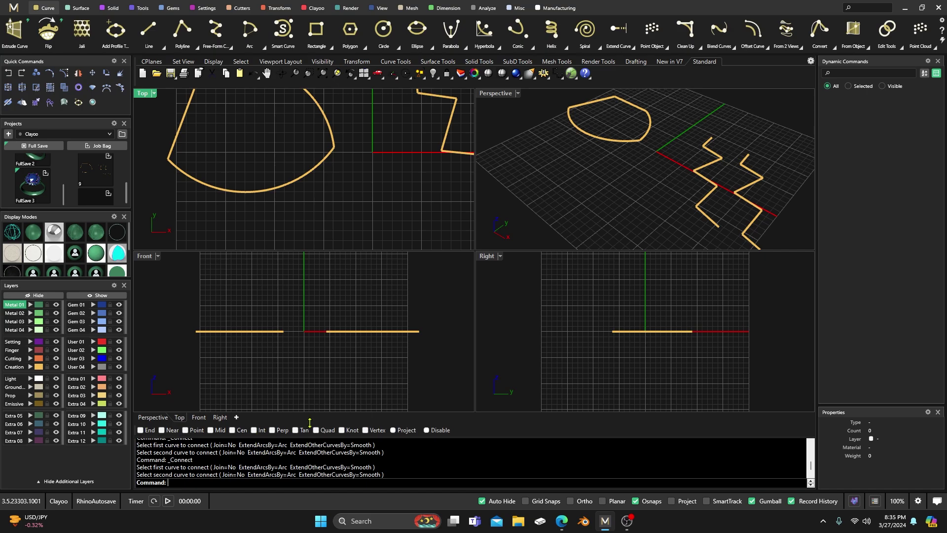
- Undo the three arc and smooth connections and clear the curve selection
{"action": "left_click", "coordinate": [9, 73]}
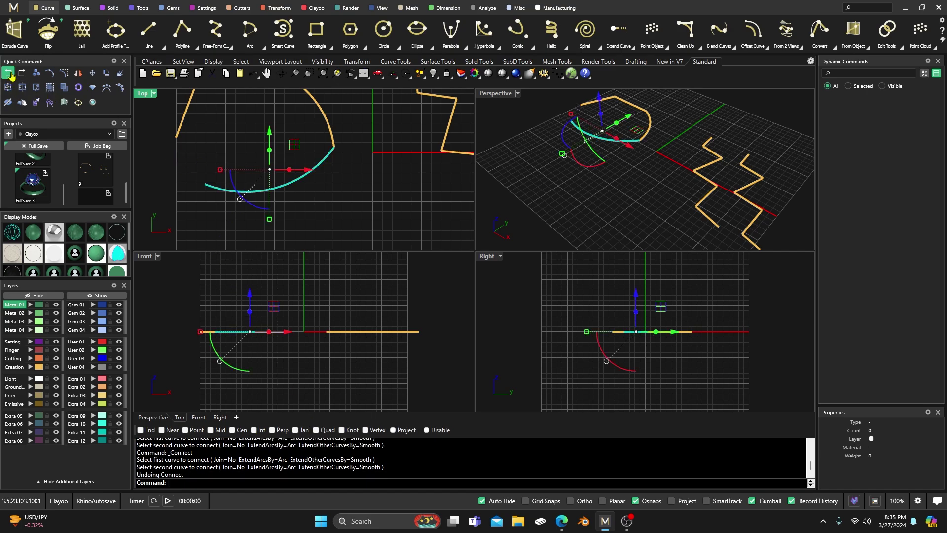
{"action": "left_click", "coordinate": [9, 74]}
{"action": "left_click", "coordinate": [10, 74]}
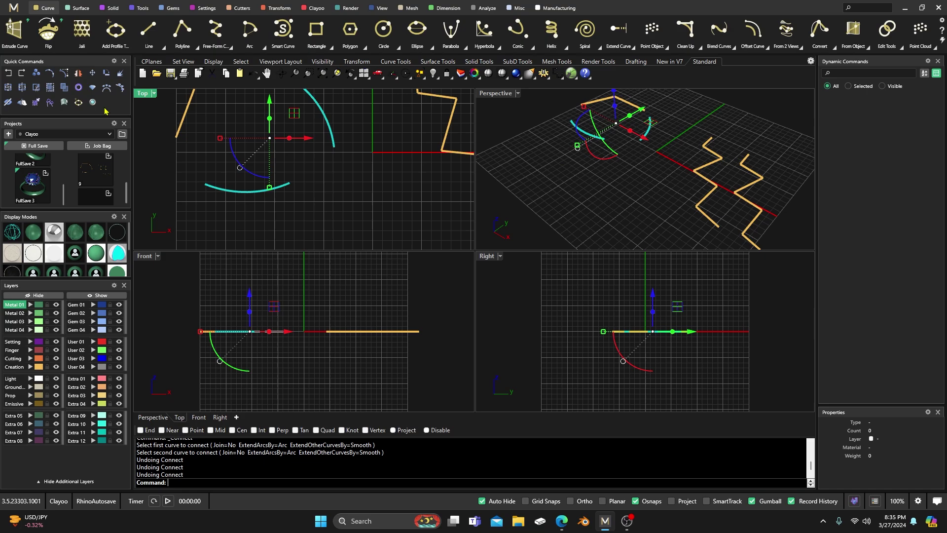
{"action": "scroll", "coordinate": [336, 220], "scroll_direction": "down", "scroll_amount": 3}
{"action": "left_click", "coordinate": [338, 214]}
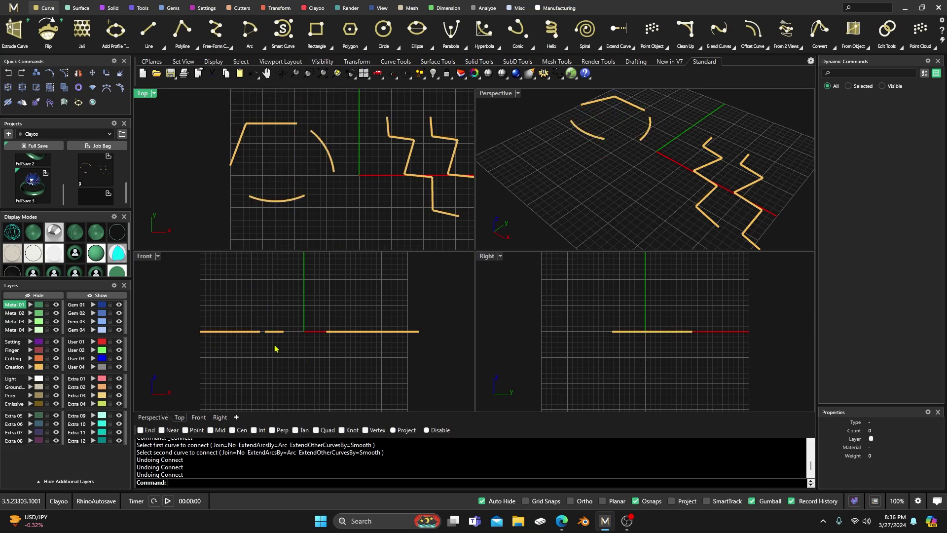
- Restart Connect Curves and toggle both extension options between their choices, ending with ExtendArcsBy=Arc and ExtendOtherCurvesBy=Smooth
{"action": "right_click", "coordinate": [285, 279]}
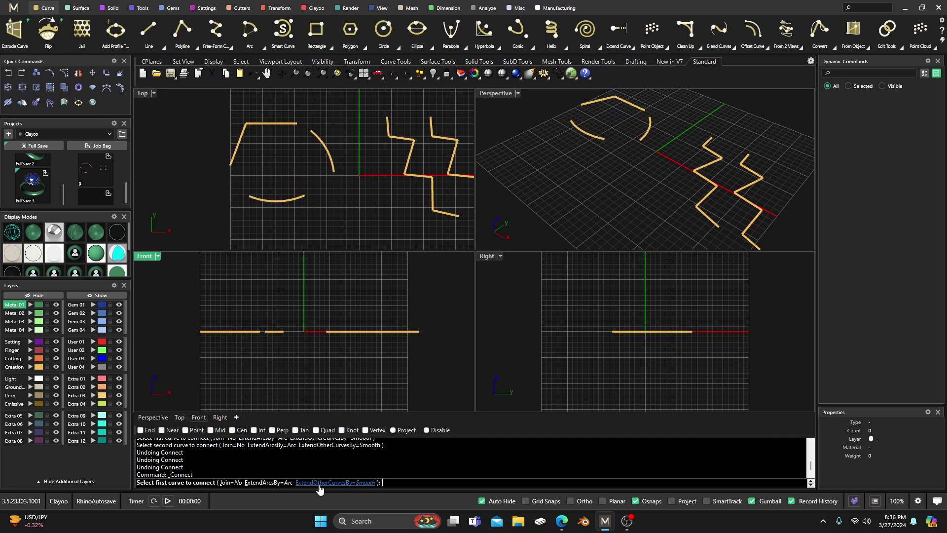
{"action": "left_click", "coordinate": [268, 483]}
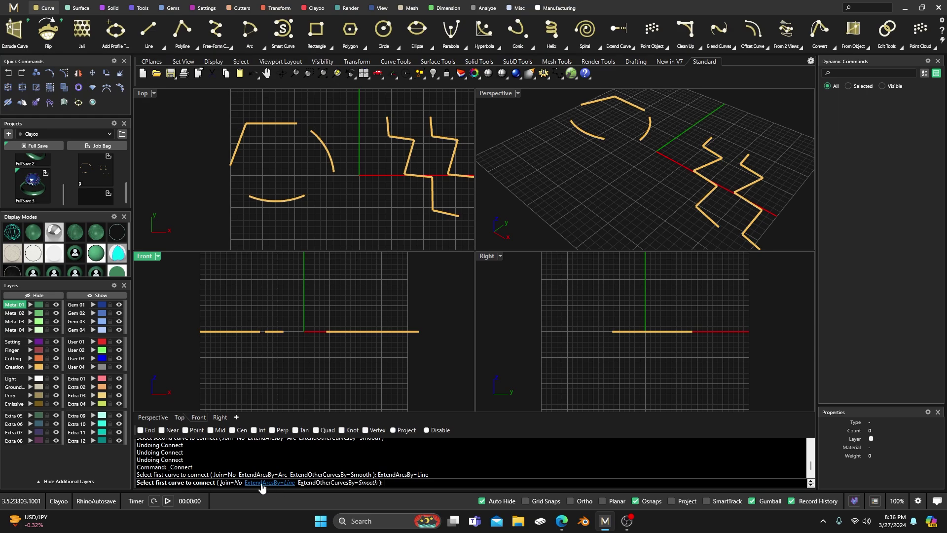
{"action": "left_click", "coordinate": [273, 483]}
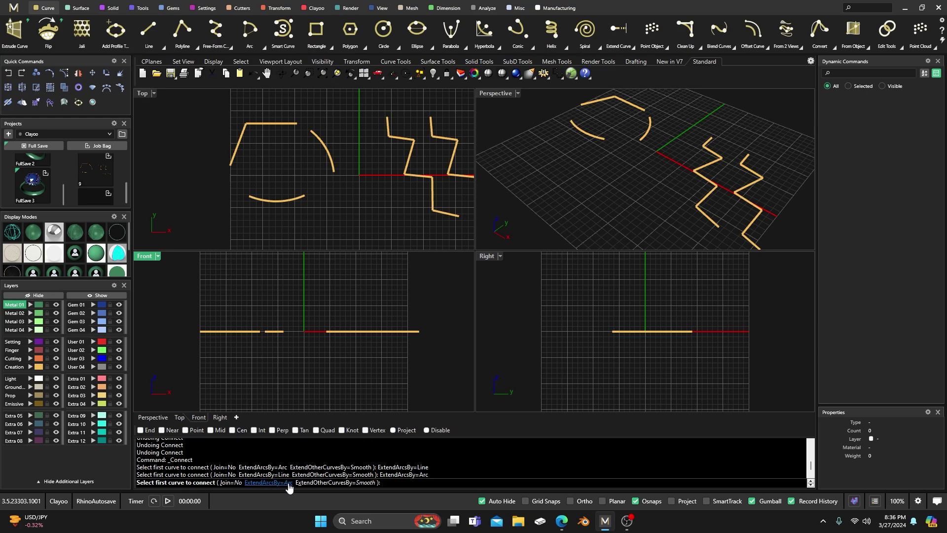
{"action": "left_click", "coordinate": [334, 483]}
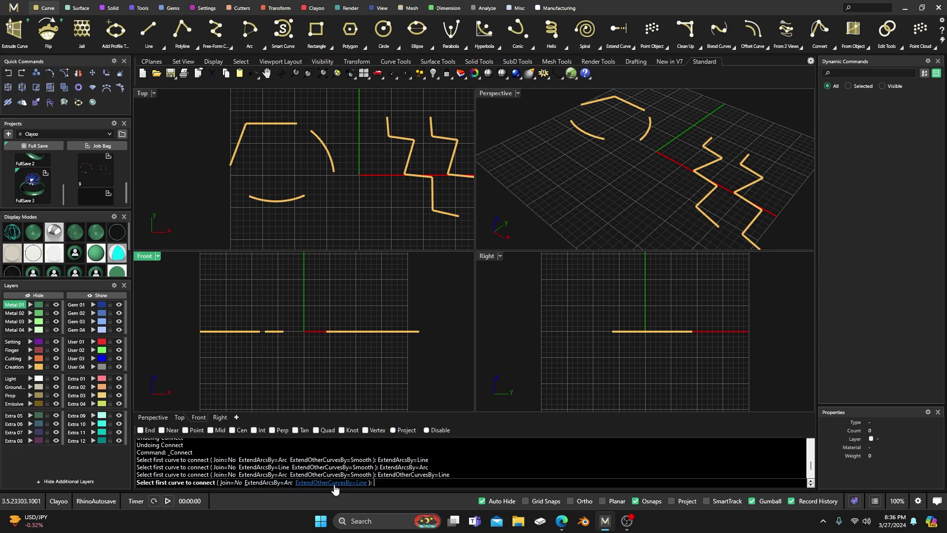
{"action": "left_click", "coordinate": [289, 483]}
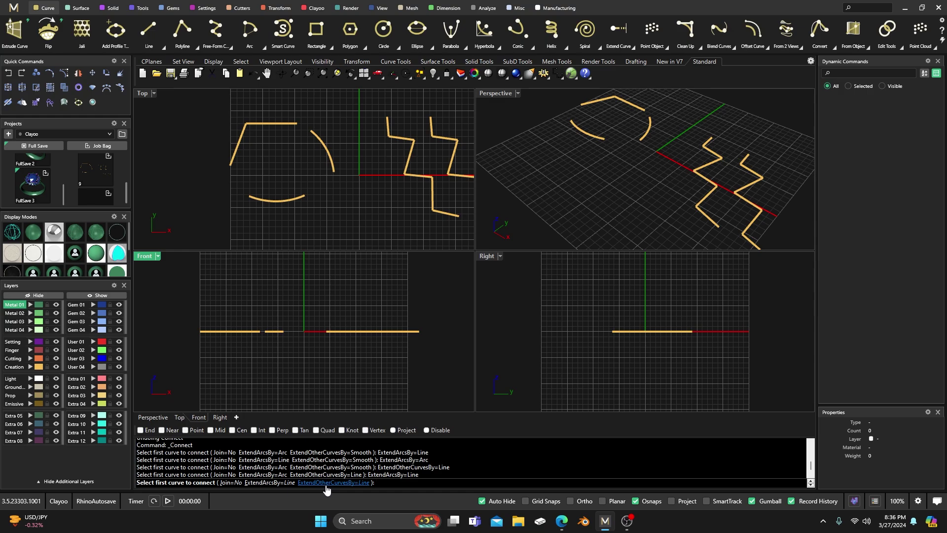
{"action": "left_click", "coordinate": [290, 483]}
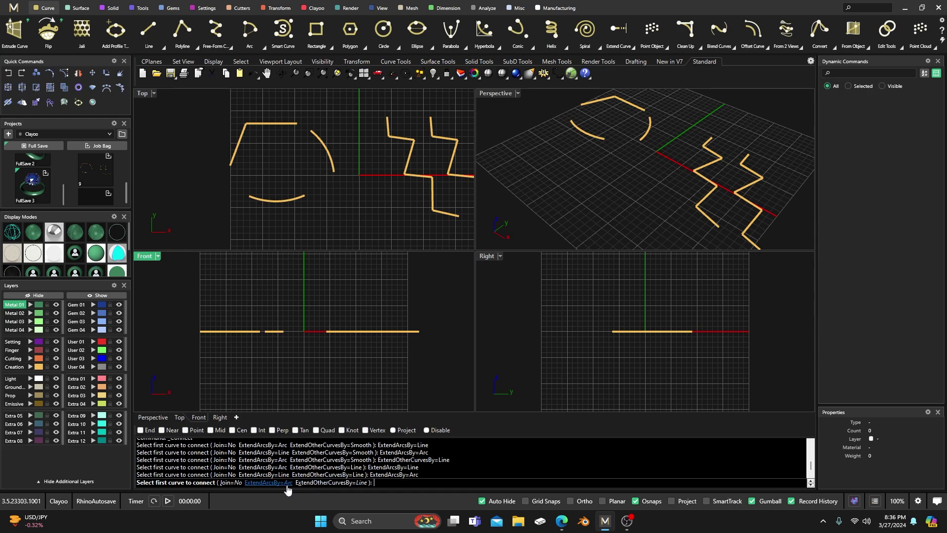
{"action": "left_click", "coordinate": [319, 484]}
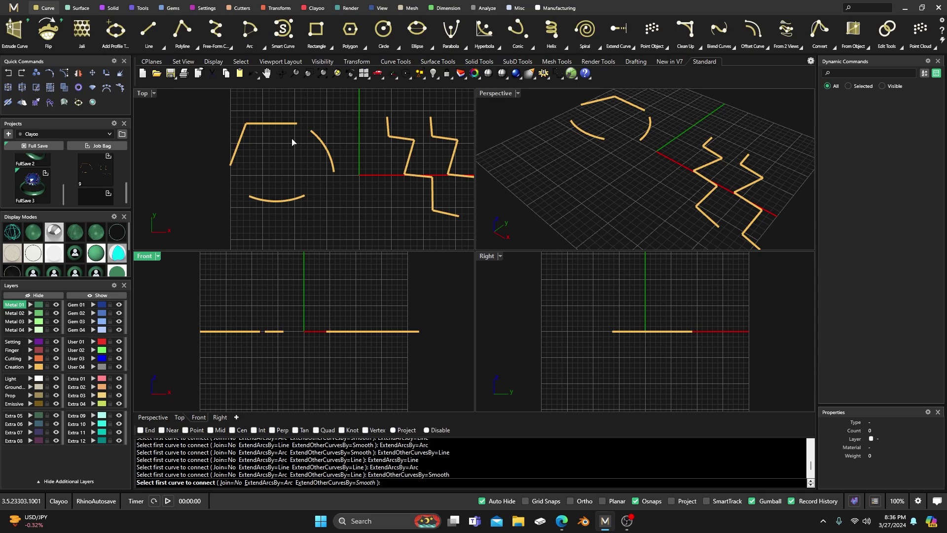
- Connect the horizontal line's right end to the right arc, and the right arc's lower end to the bottom arc
{"action": "left_click", "coordinate": [292, 125]}
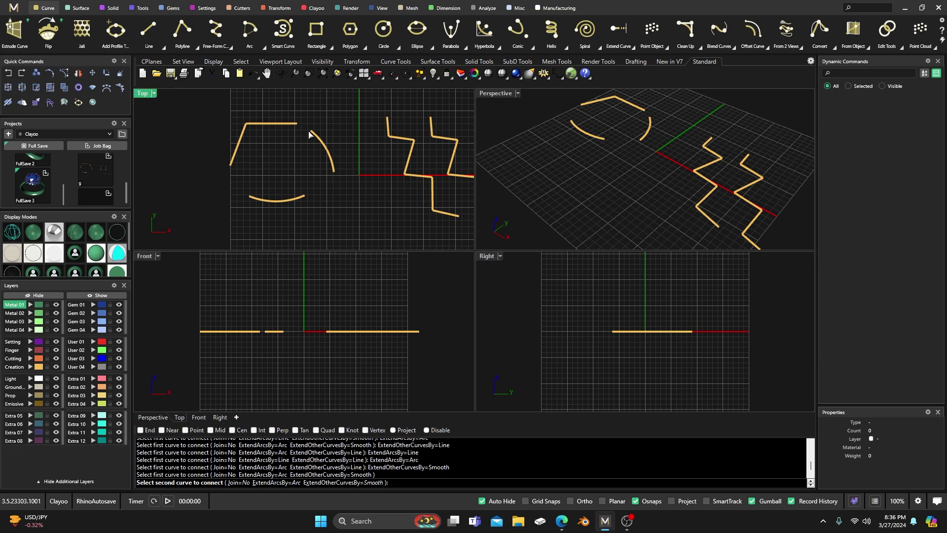
{"action": "left_click", "coordinate": [309, 133]}
{"action": "key", "text": "Return"}
{"action": "left_click", "coordinate": [330, 171]}
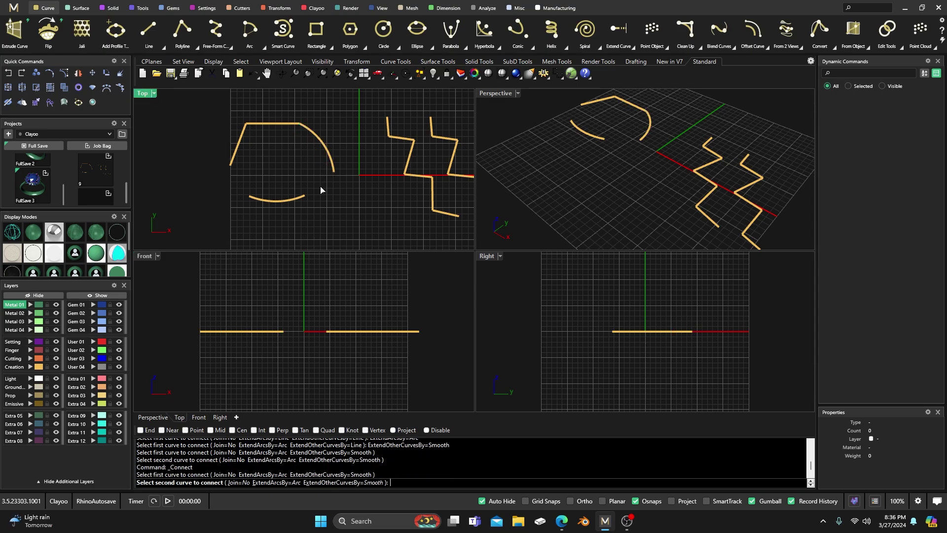
{"action": "left_click", "coordinate": [306, 201]}
- Close the outline by connecting the slanted line's lower end to the bottom arc's left end
{"action": "key", "text": "Return"}
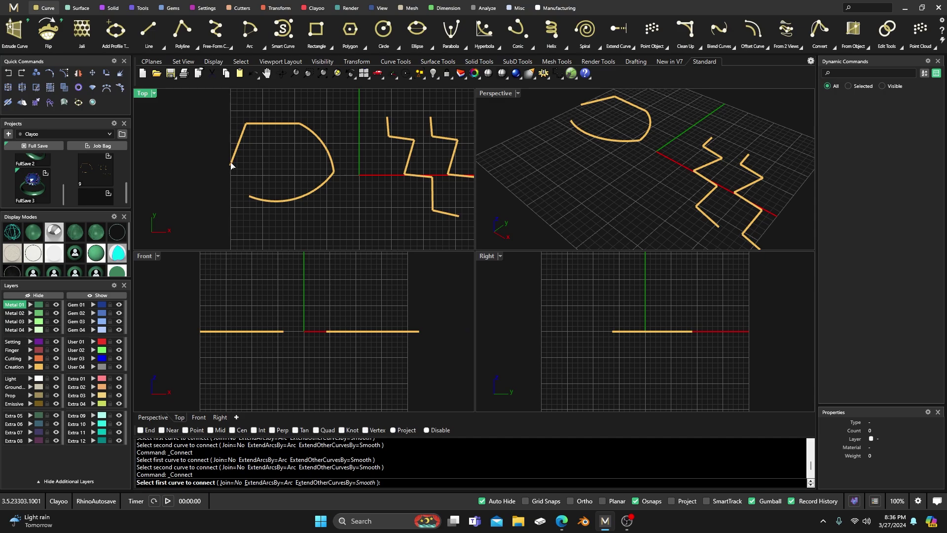
{"action": "left_click", "coordinate": [232, 165]}
{"action": "left_click", "coordinate": [249, 199]}
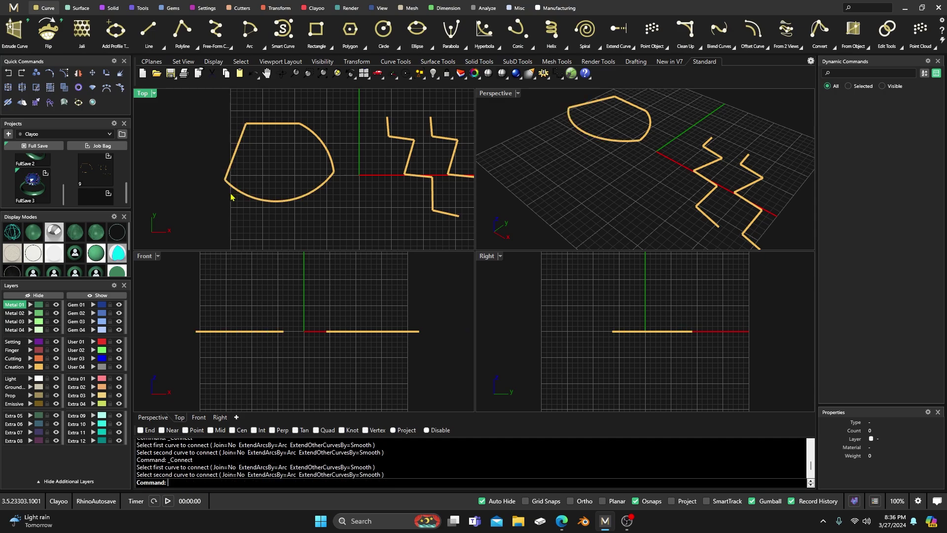
- Undo the last three curve connections so the lines and arcs are open again, and clear the selection
{"action": "left_click", "coordinate": [8, 73]}
{"action": "left_click", "coordinate": [8, 73]}
{"action": "left_click", "coordinate": [8, 74]}
{"action": "left_click", "coordinate": [139, 110]}
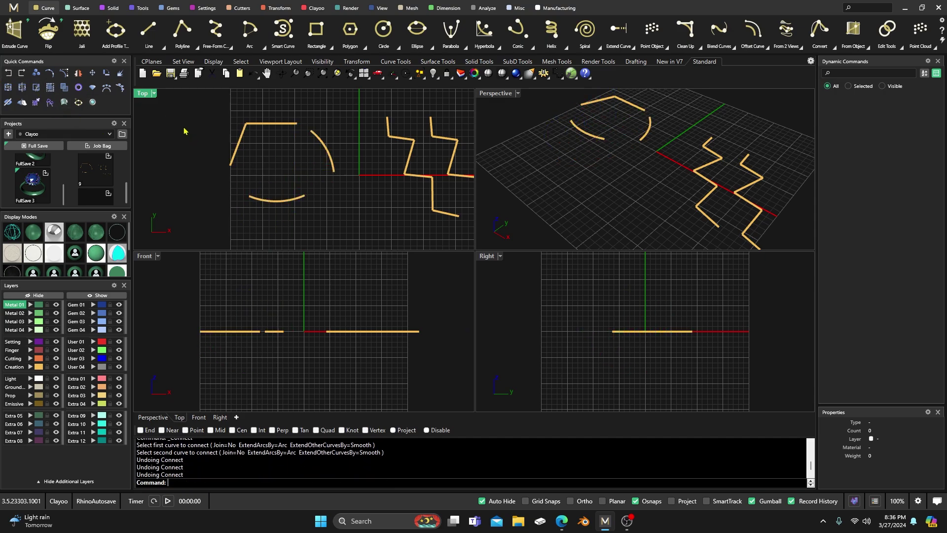
- Connect the horizontal line's right end to the right arc's upper end with ExtendArcsBy=Line
{"action": "right_click", "coordinate": [267, 294]}
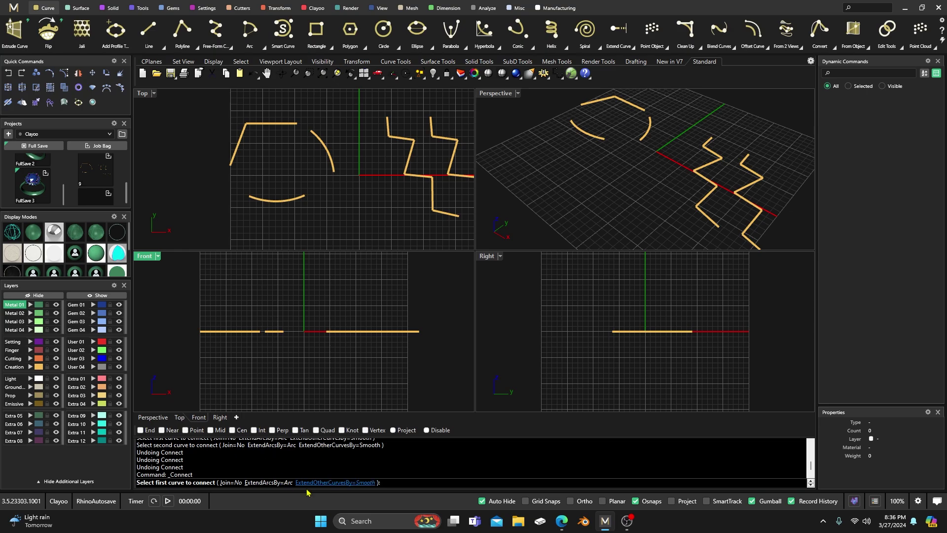
{"action": "left_click", "coordinate": [271, 483]}
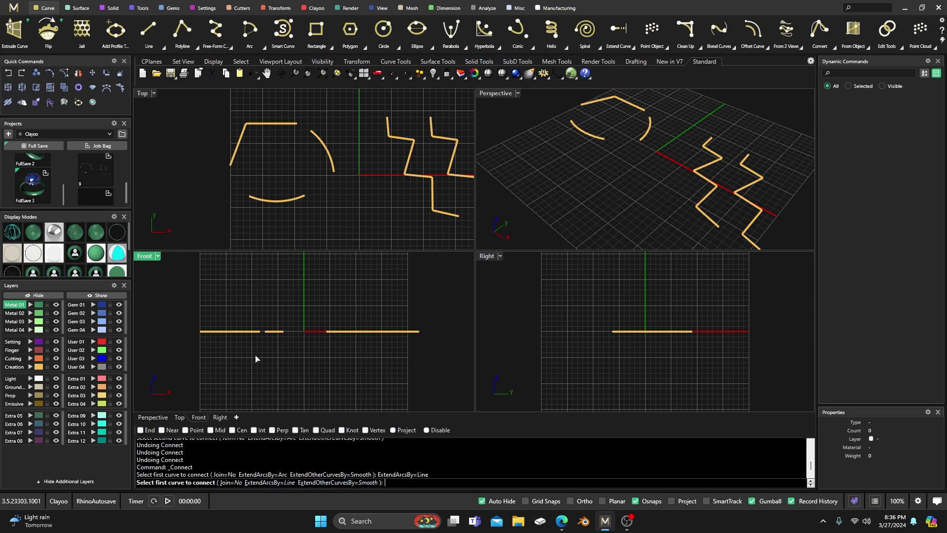
{"action": "left_click", "coordinate": [296, 126]}
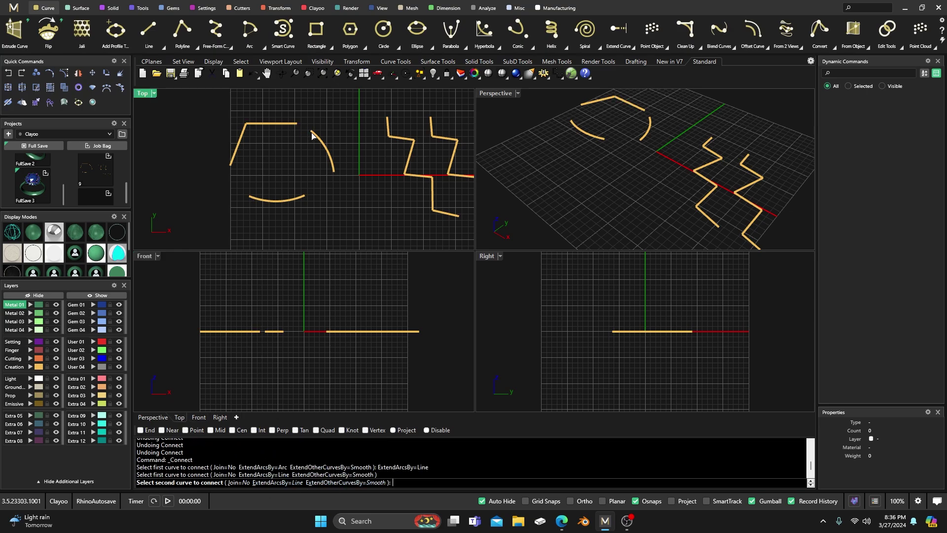
{"action": "left_click", "coordinate": [314, 135]}
- Try twice to connect the right arc's lower end and the bottom arc's right end with ExtendArcsBy=Line
{"action": "right_click", "coordinate": [321, 164]}
{"action": "left_click", "coordinate": [334, 172]}
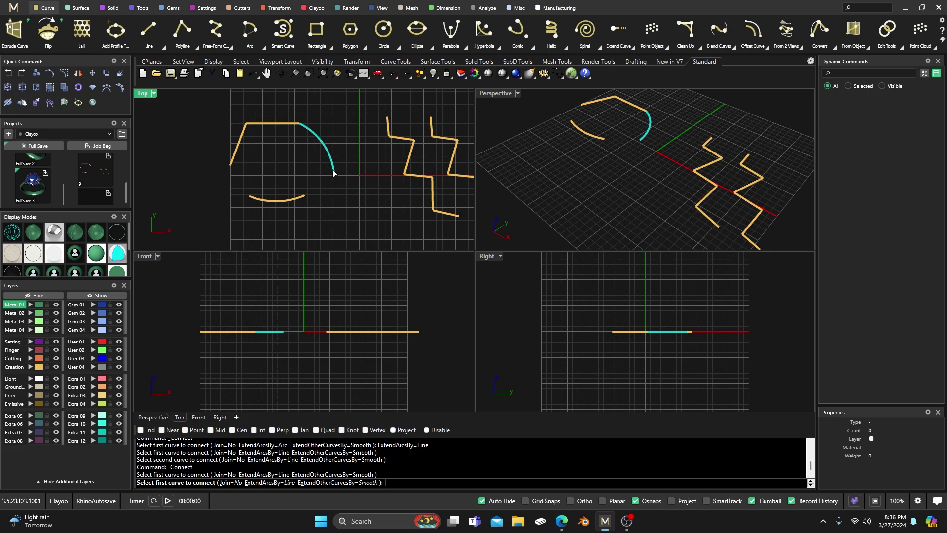
{"action": "left_click", "coordinate": [304, 198]}
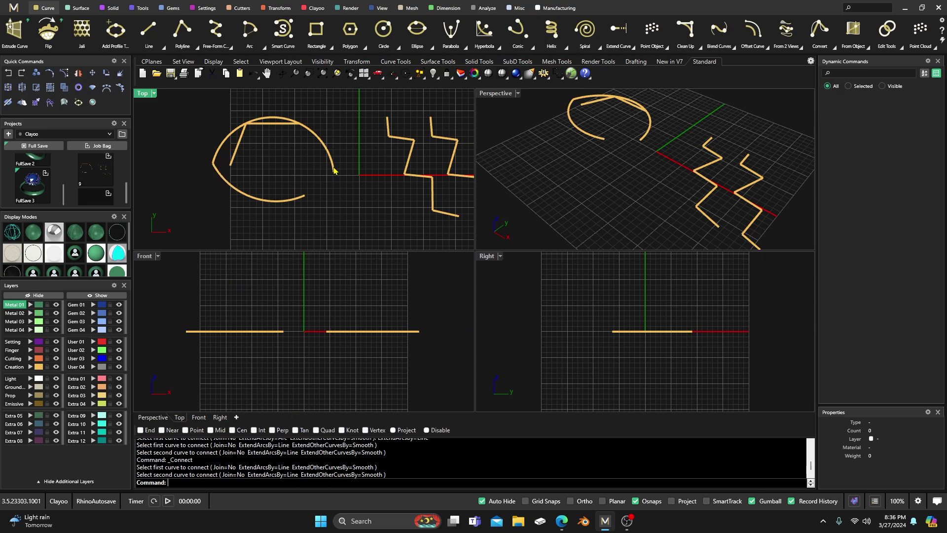
{"action": "key", "text": "Return"}
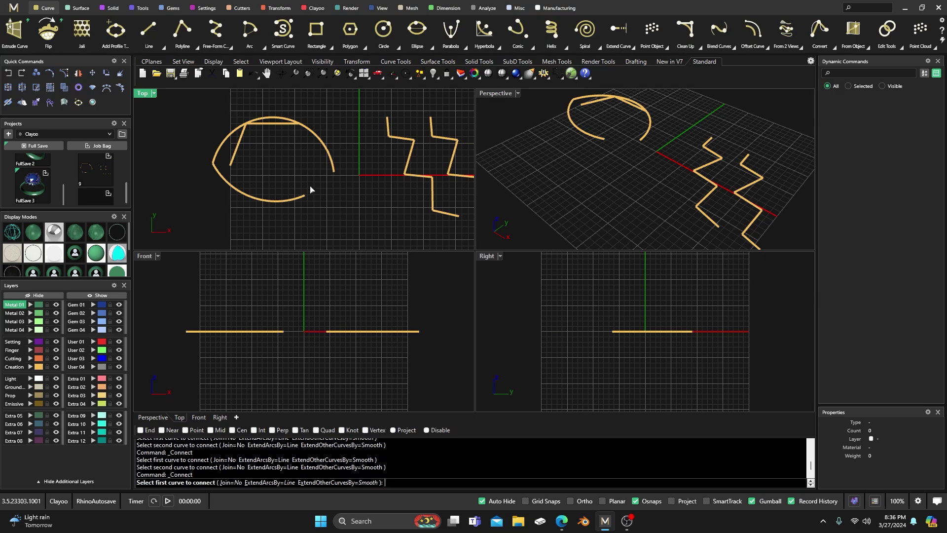
{"action": "left_click", "coordinate": [304, 199]}
{"action": "left_click", "coordinate": [330, 176]}
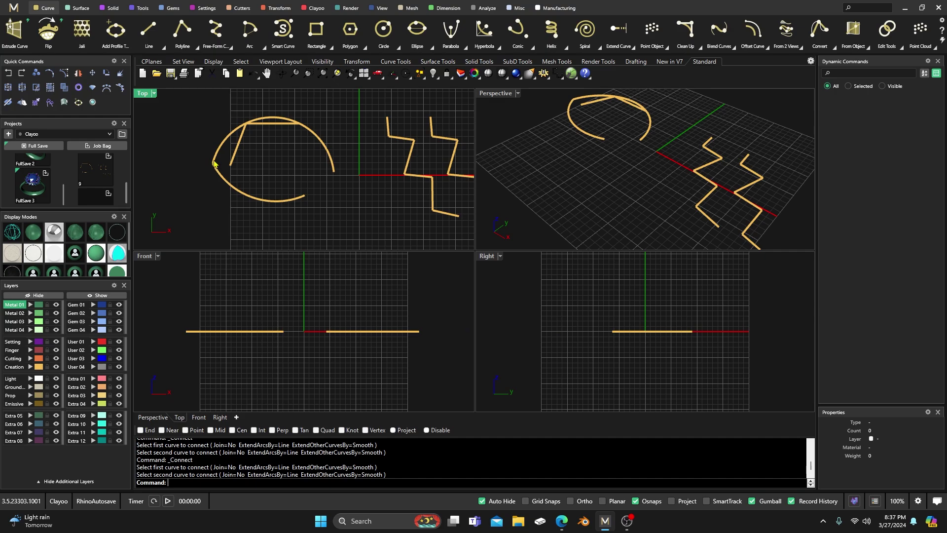
- Undo the last two connections between the right and bottom arcs and clear the selection
{"action": "left_click", "coordinate": [8, 73]}
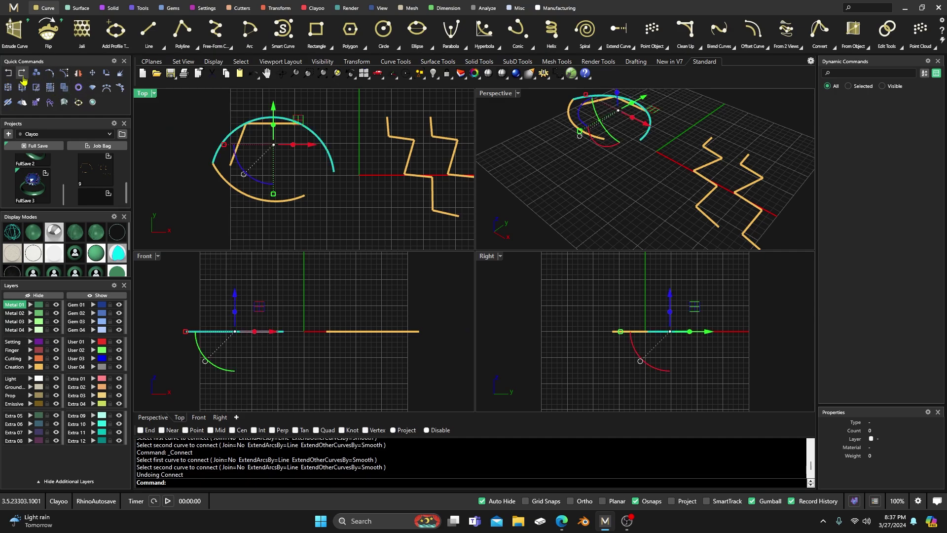
{"action": "left_click", "coordinate": [9, 74]}
{"action": "left_click", "coordinate": [259, 108]}
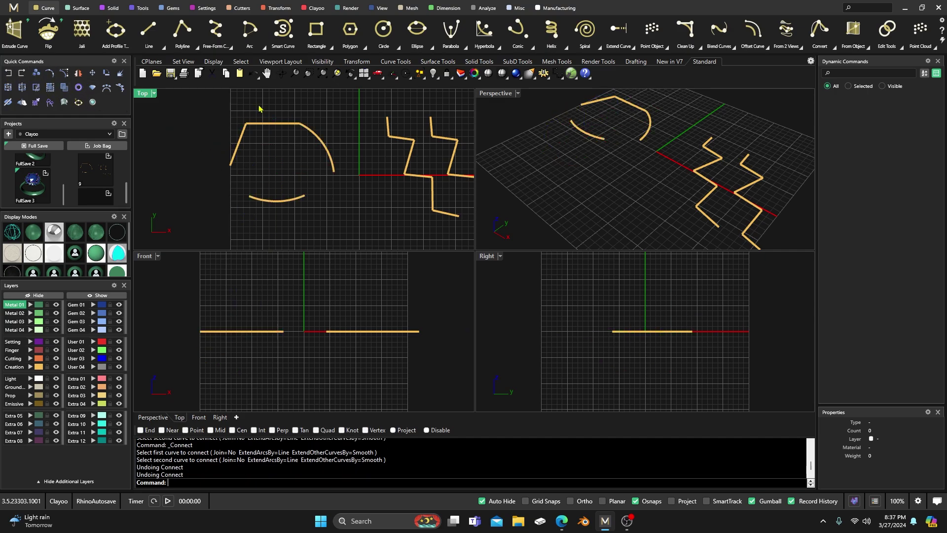
- Connect the bottom arc's right end to the right arc's lower end with ExtendArcsBy=Arc
{"action": "key", "text": "Return"}
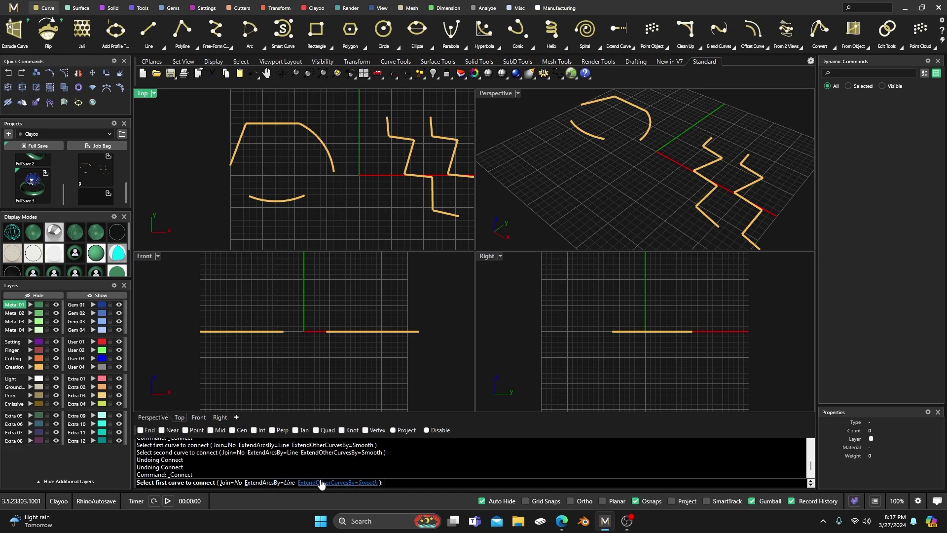
{"action": "left_click", "coordinate": [264, 482]}
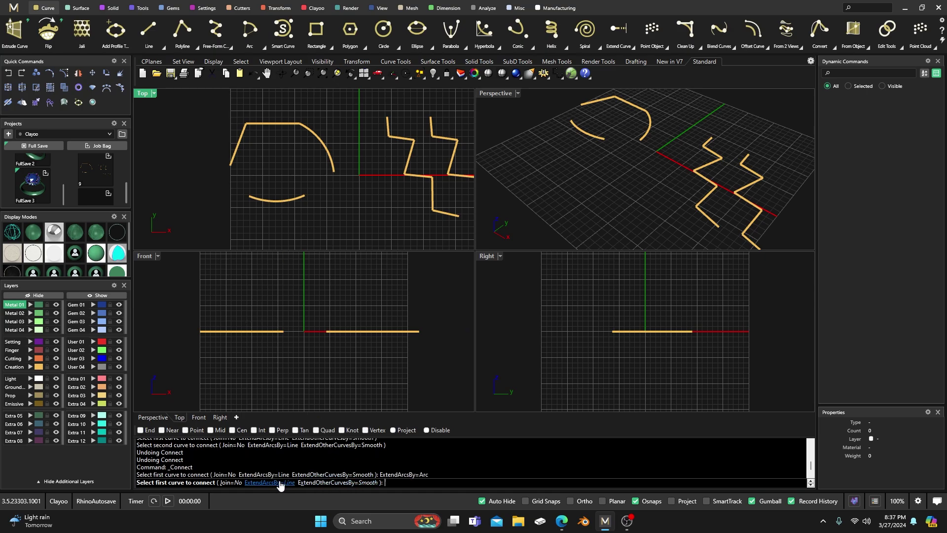
{"action": "left_click", "coordinate": [302, 197]}
{"action": "left_click", "coordinate": [334, 175]}
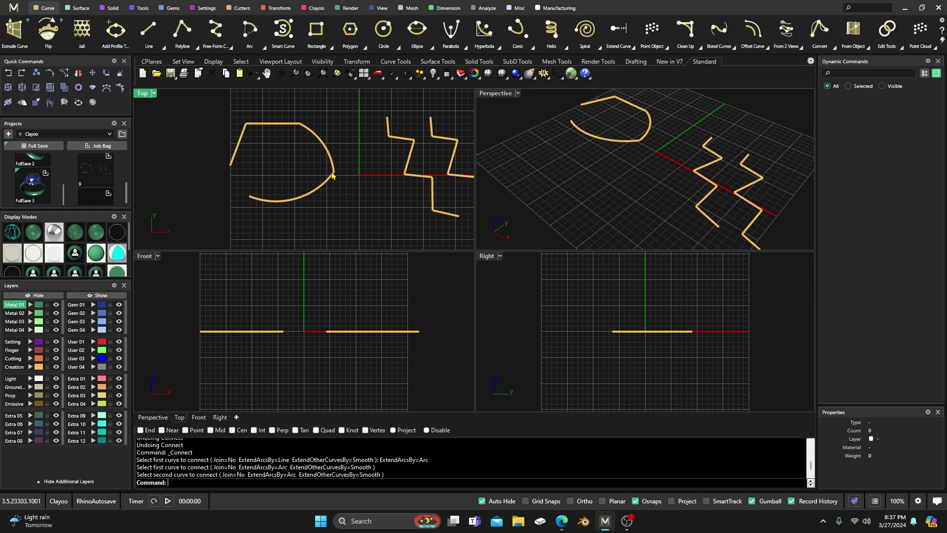
- Connect the slanted line's lower end to the bottom arc's left end, keeping ExtendArcsBy=Arc
{"action": "right_click", "coordinate": [273, 312]}
{"action": "left_click", "coordinate": [274, 485]}
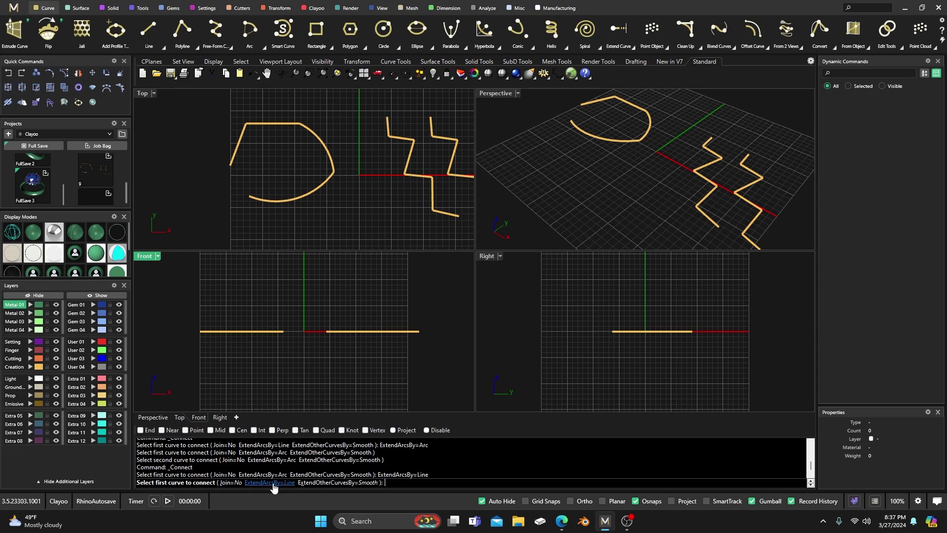
{"action": "left_click", "coordinate": [276, 485]}
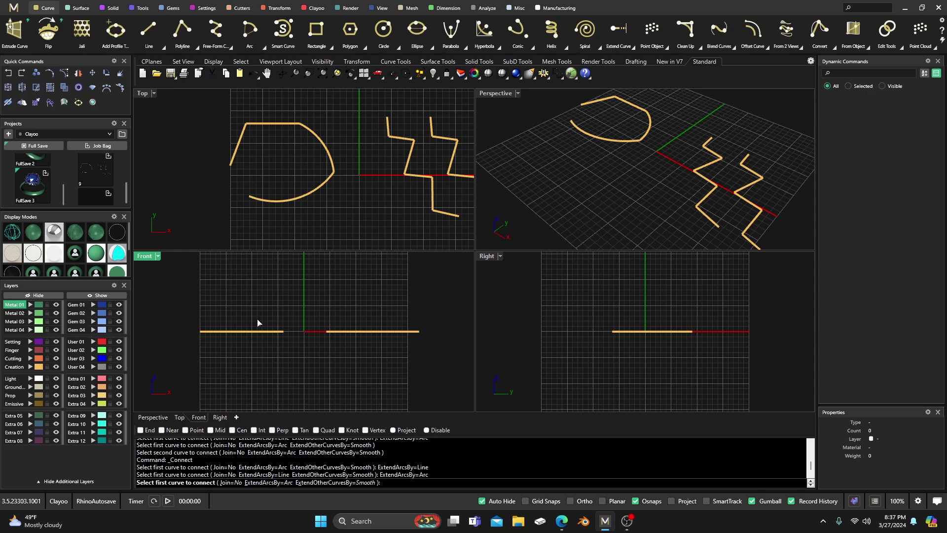
{"action": "left_click", "coordinate": [229, 170]}
{"action": "left_click", "coordinate": [252, 199]}
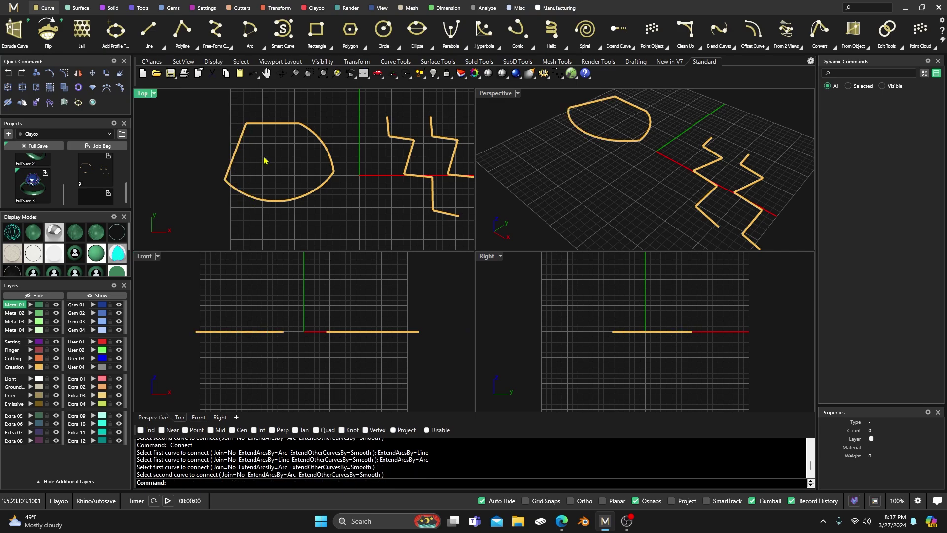
- Undo all three connections of the closed outline and clear the curve selection
{"action": "scroll", "coordinate": [277, 160], "scroll_direction": "down", "scroll_amount": 1}
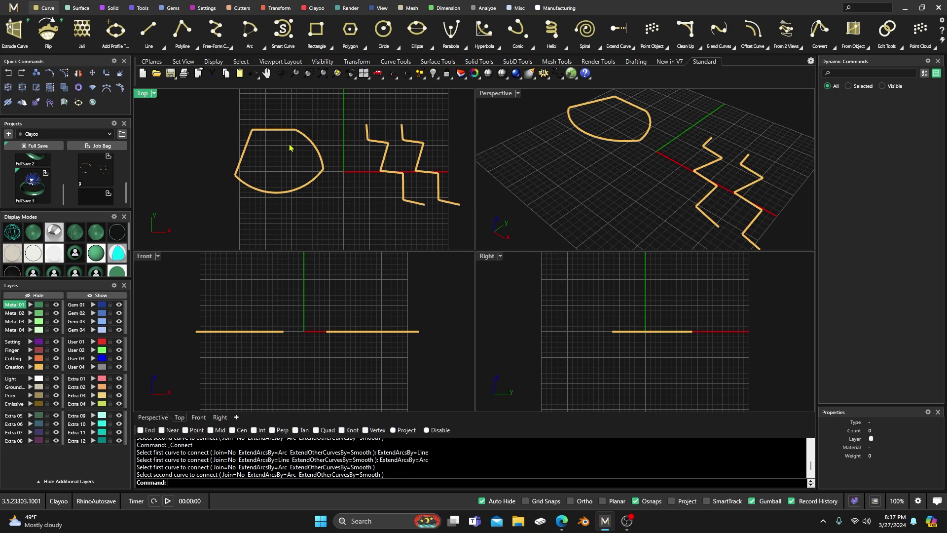
{"action": "left_click", "coordinate": [9, 73]}
{"action": "left_click", "coordinate": [9, 73]}
{"action": "left_click", "coordinate": [9, 73]}
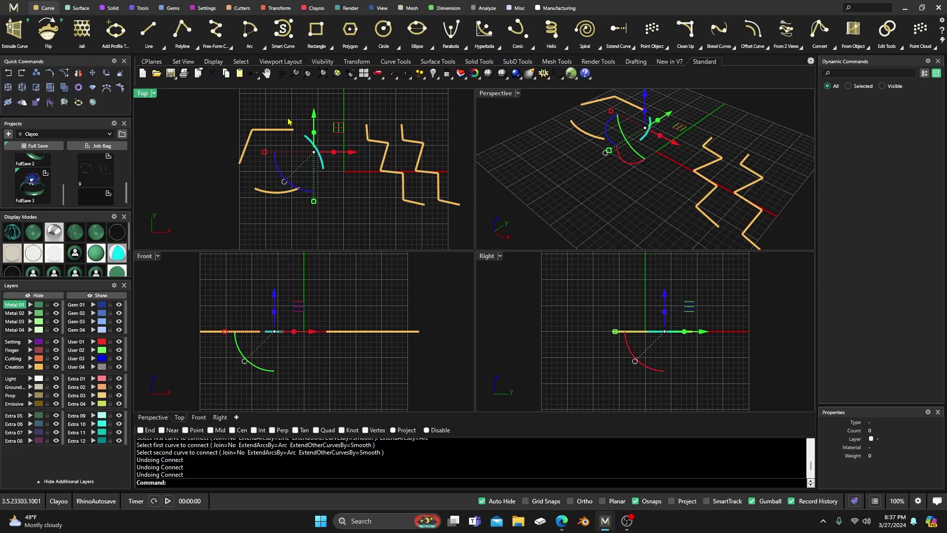
{"action": "left_click", "coordinate": [268, 103]}
{"action": "right_click_drag", "start_coordinate": [309, 152], "coordinate": [259, 166]}
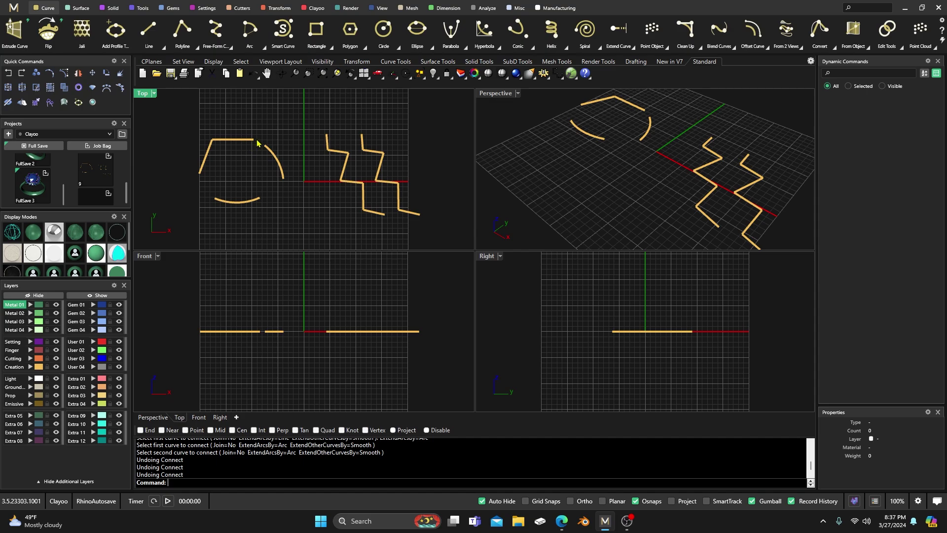
- Fillet the corner between the horizontal and slanted lines with radius 3
{"action": "left_click", "coordinate": [700, 46]}
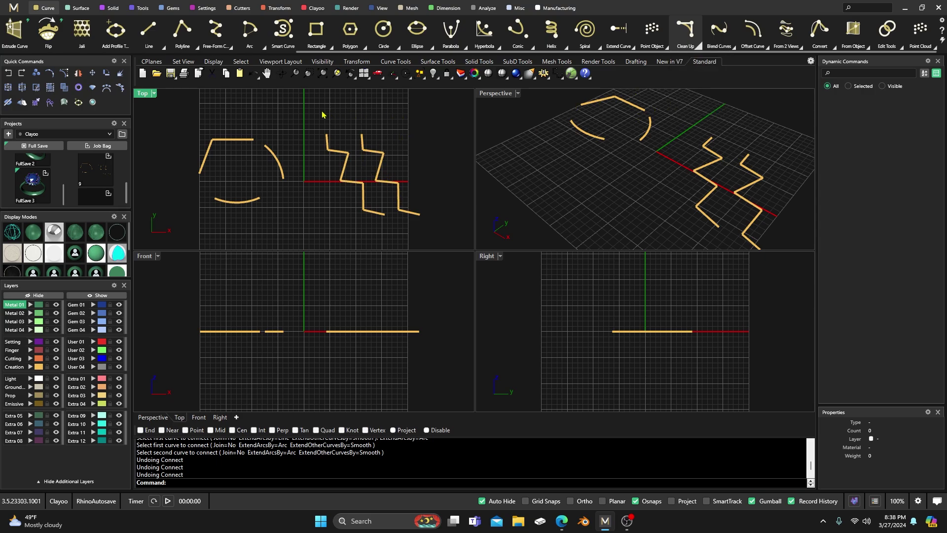
{"action": "scroll", "coordinate": [220, 139], "scroll_direction": "up", "scroll_amount": 3}
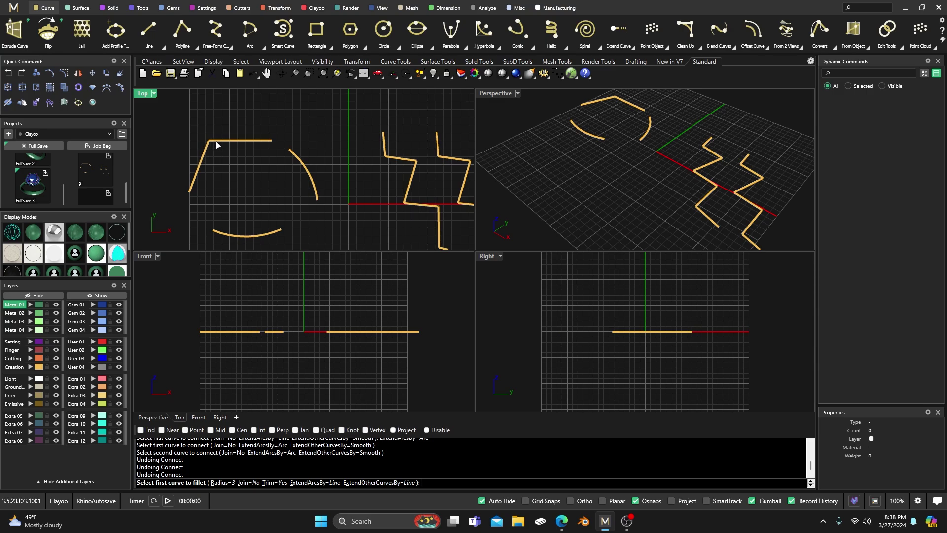
{"action": "left_click", "coordinate": [216, 142]}
{"action": "left_click", "coordinate": [204, 152]}
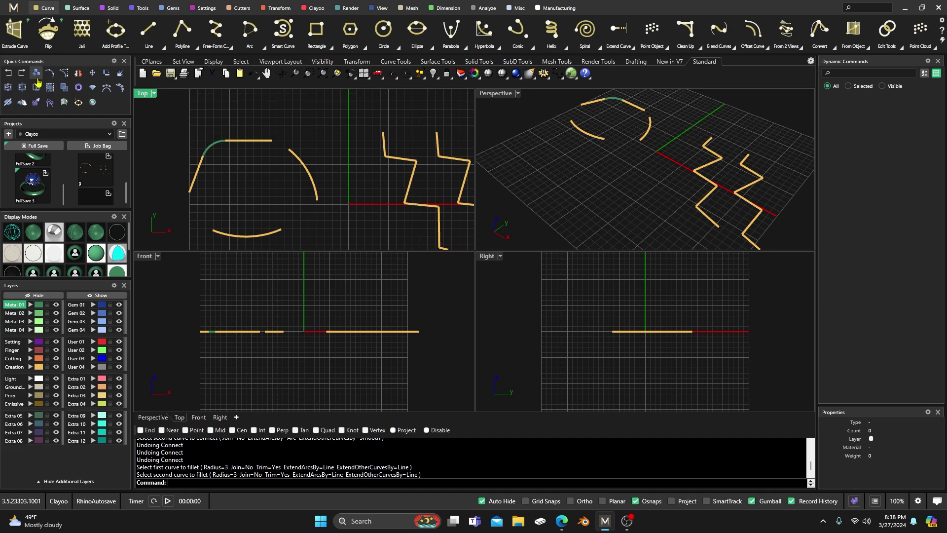
- Undo the fillet and fillet the same corner between the slanted and horizontal lines with radius 1
{"action": "left_click", "coordinate": [8, 73]}
{"action": "left_click", "coordinate": [227, 125]}
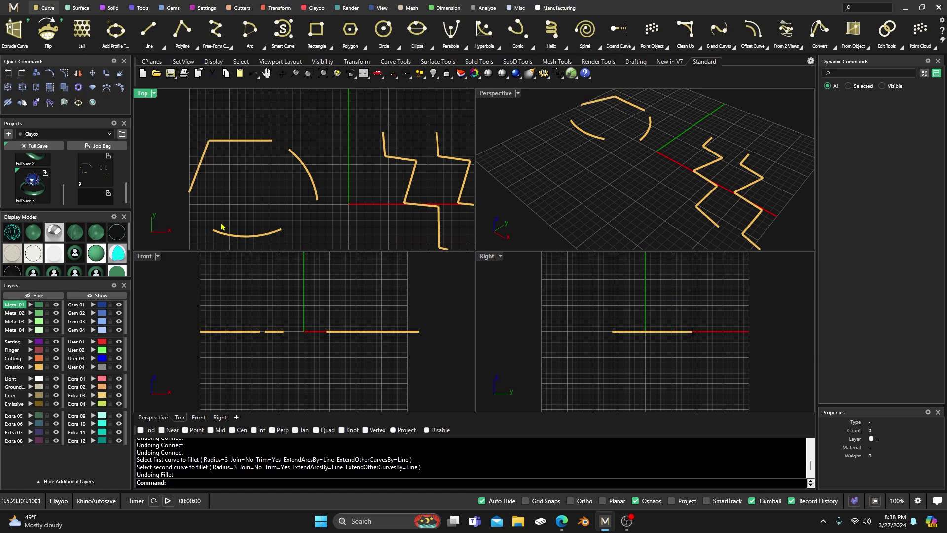
{"action": "right_click", "coordinate": [240, 207]}
{"action": "left_click", "coordinate": [224, 483]}
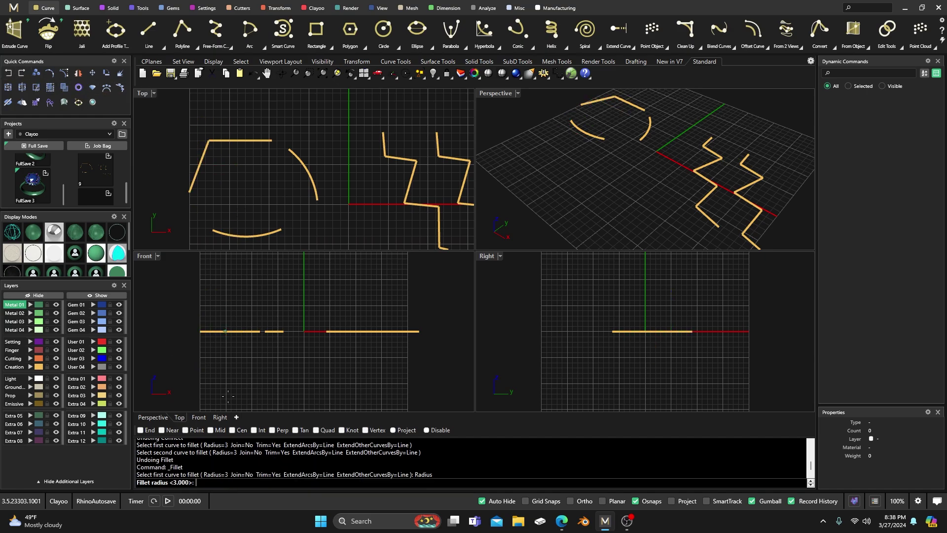
{"action": "type", "text": "1"}
{"action": "key", "text": "Return"}
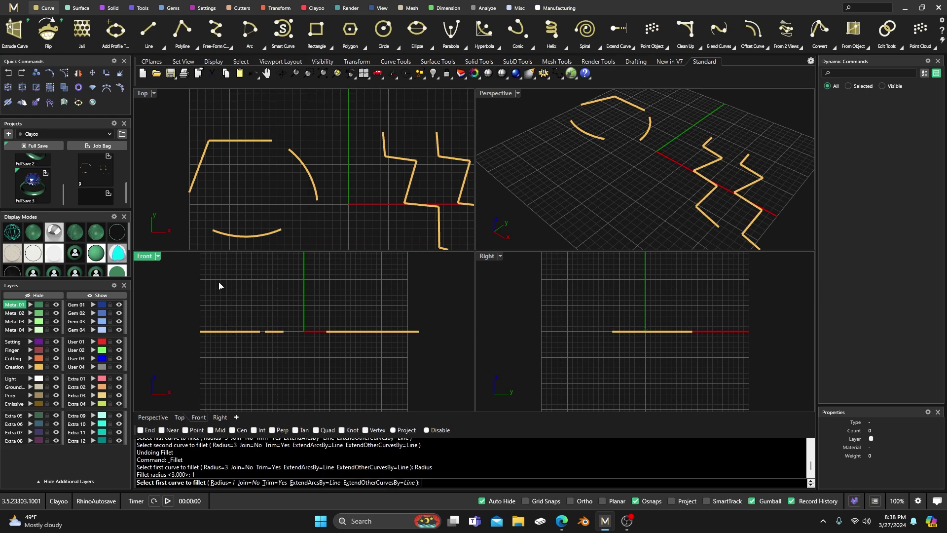
{"action": "left_click", "coordinate": [208, 149]}
{"action": "left_click", "coordinate": [210, 143]}
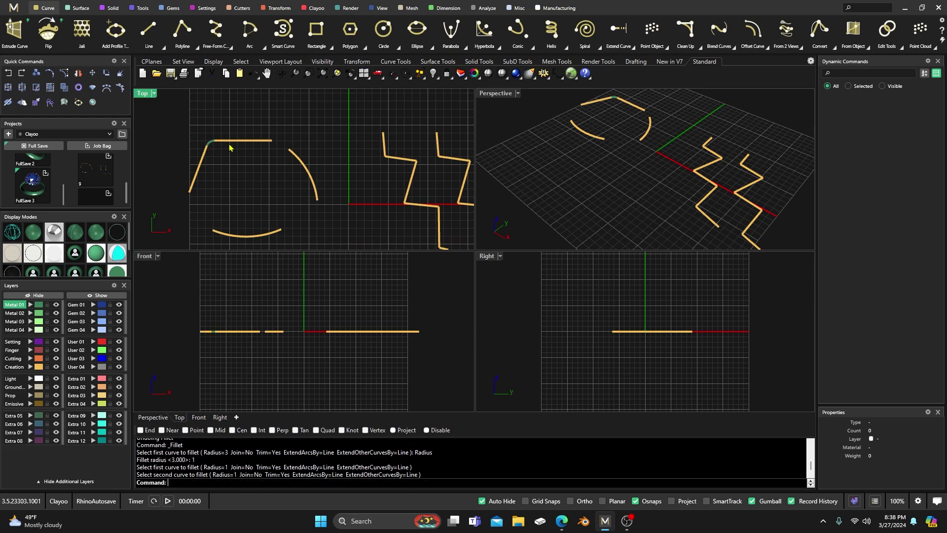
- Fillet the horizontal line's right end to the right arc's upper end with radius 1 and inspect the corner
{"action": "scroll", "coordinate": [202, 122], "scroll_direction": "down", "scroll_amount": 1}
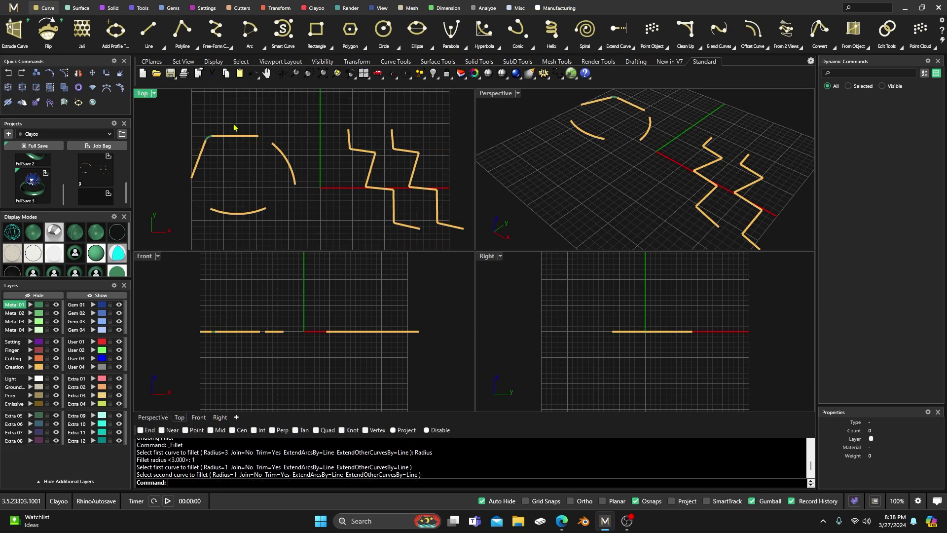
{"action": "right_click", "coordinate": [251, 128]}
{"action": "left_click", "coordinate": [257, 136]}
{"action": "left_click", "coordinate": [270, 148]}
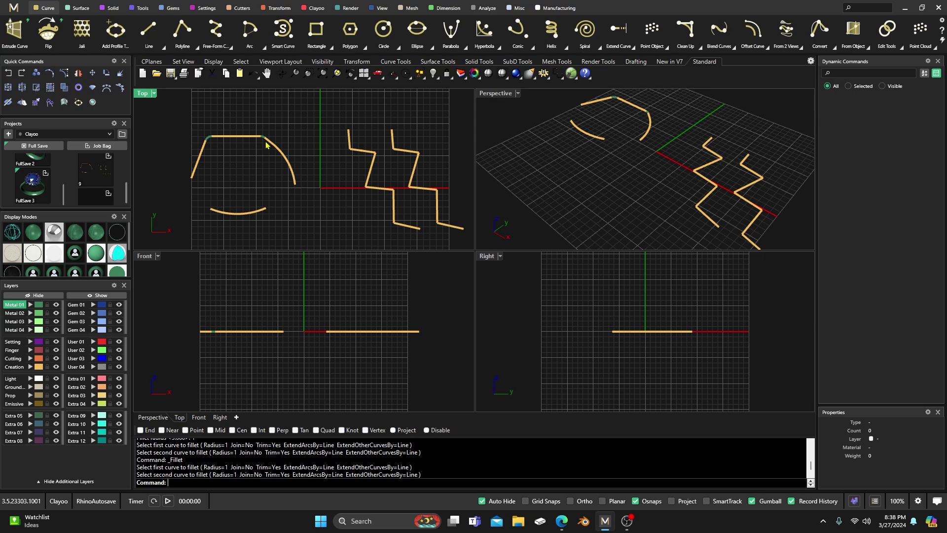
{"action": "scroll", "coordinate": [266, 144], "scroll_direction": "up", "scroll_amount": 2}
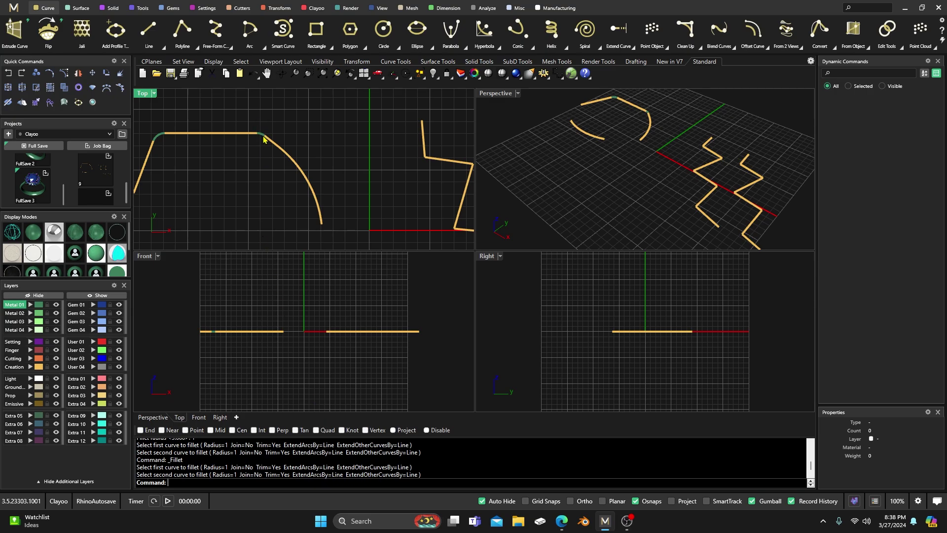
- Fillet the bottom arc's right end to the right arc's lower end with radius 1
{"action": "scroll", "coordinate": [263, 140], "scroll_direction": "down", "scroll_amount": 3}
{"action": "key", "text": "Return"}
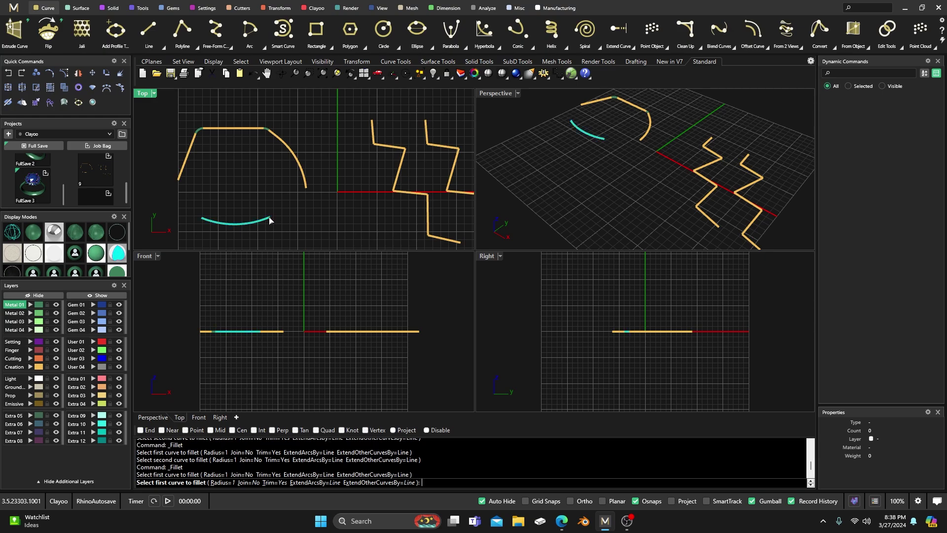
{"action": "left_click", "coordinate": [269, 220]}
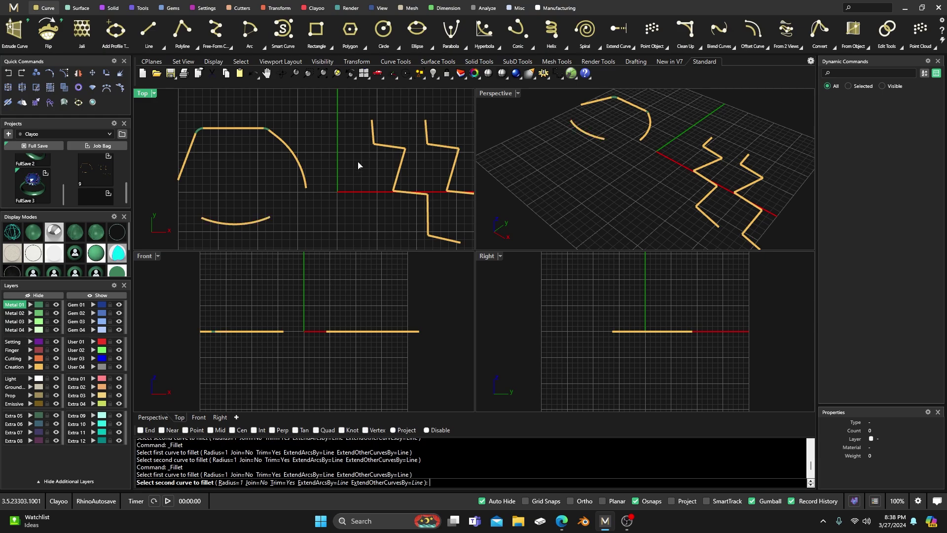
{"action": "left_click", "coordinate": [305, 189]}
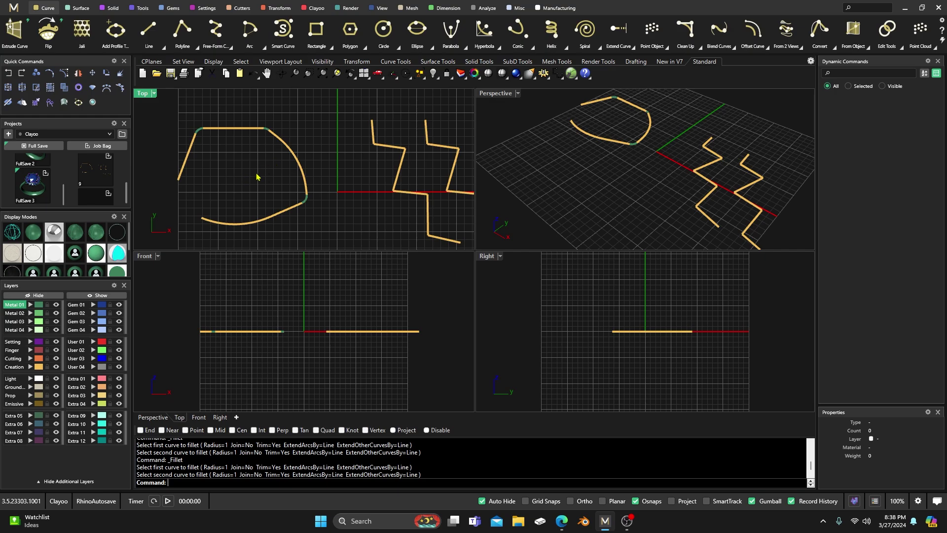
{"action": "left_click", "coordinate": [380, 146]}
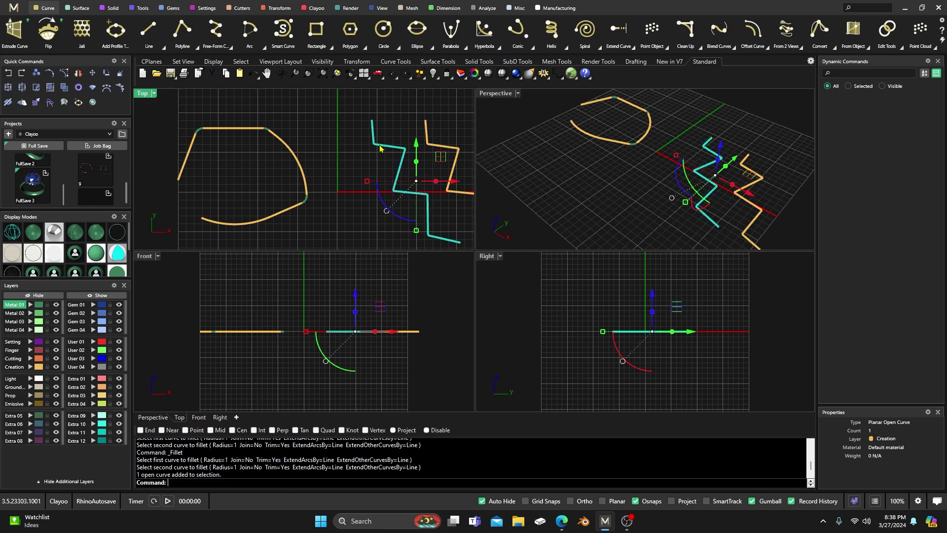
{"action": "left_click", "coordinate": [345, 148]}
{"action": "right_click_drag", "start_coordinate": [345, 150], "coordinate": [313, 153]}
{"action": "right_click", "coordinate": [301, 146]}
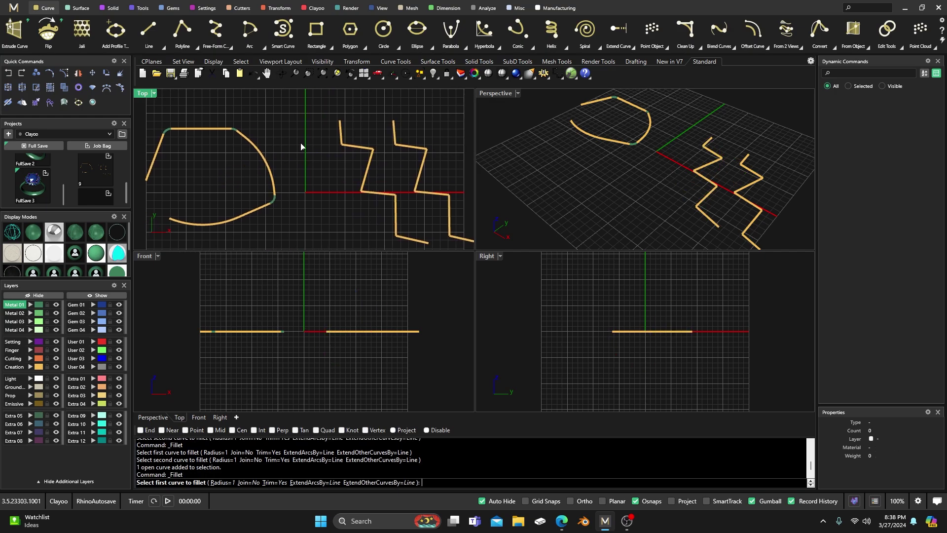
{"action": "left_click", "coordinate": [341, 147]}
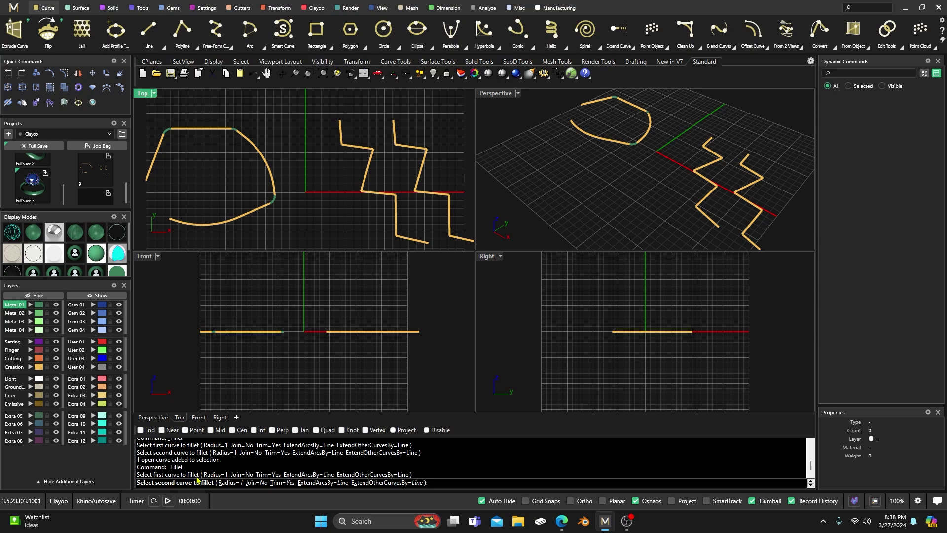
{"action": "key", "text": "Escape"}
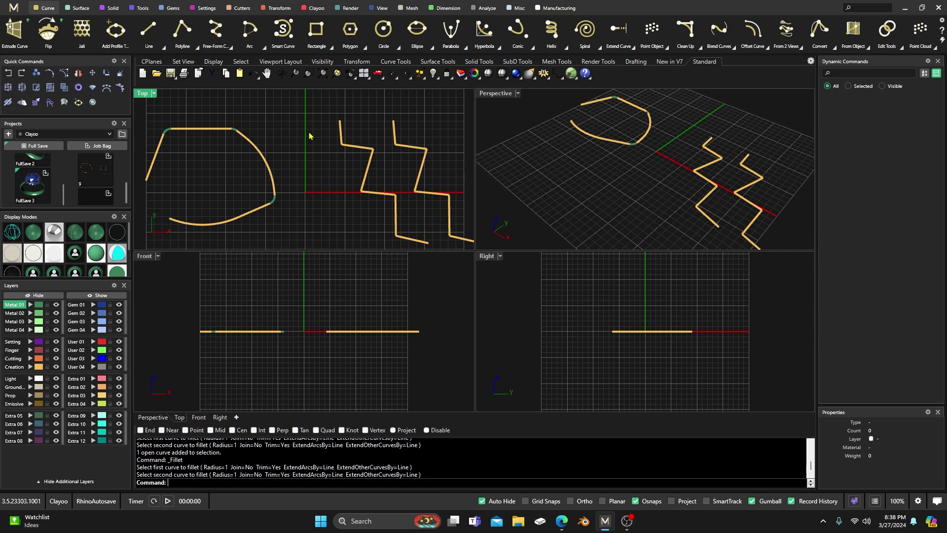
- Fillet the bottom arc's left end to the slanted line's lower end with radius 1 and inspect the outline
{"action": "scroll", "coordinate": [329, 160], "scroll_direction": "down", "scroll_amount": 2}
{"action": "key", "text": "Return"}
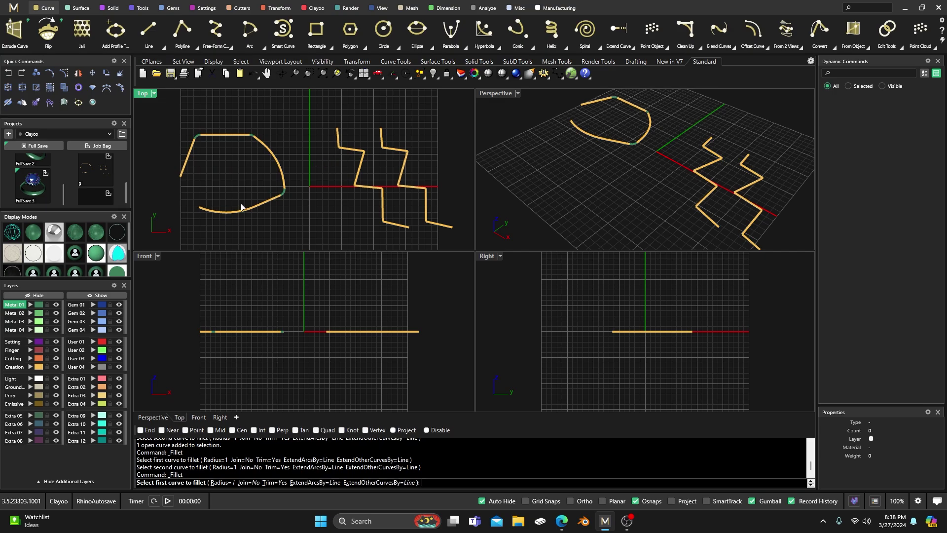
{"action": "left_click", "coordinate": [208, 211]}
{"action": "left_click", "coordinate": [182, 179]}
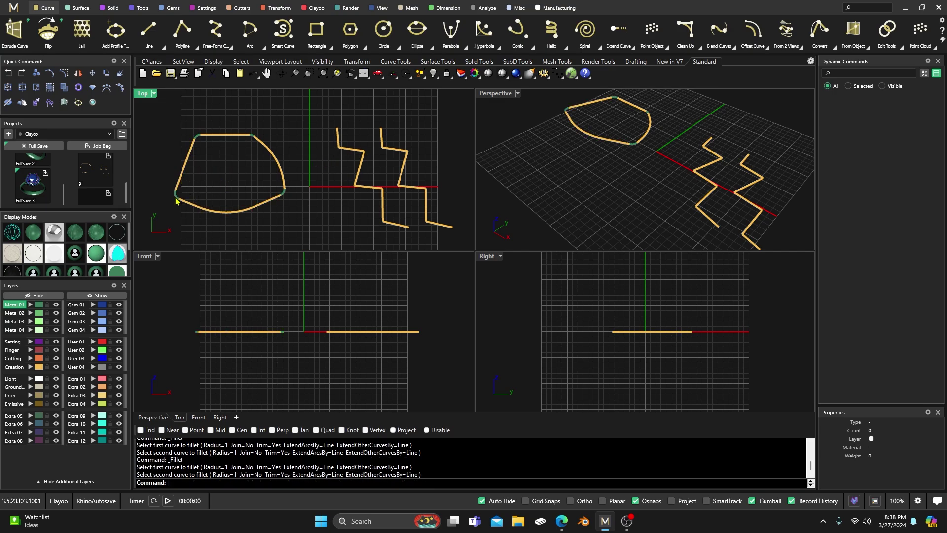
{"action": "scroll", "coordinate": [187, 198], "scroll_direction": "up", "scroll_amount": 2}
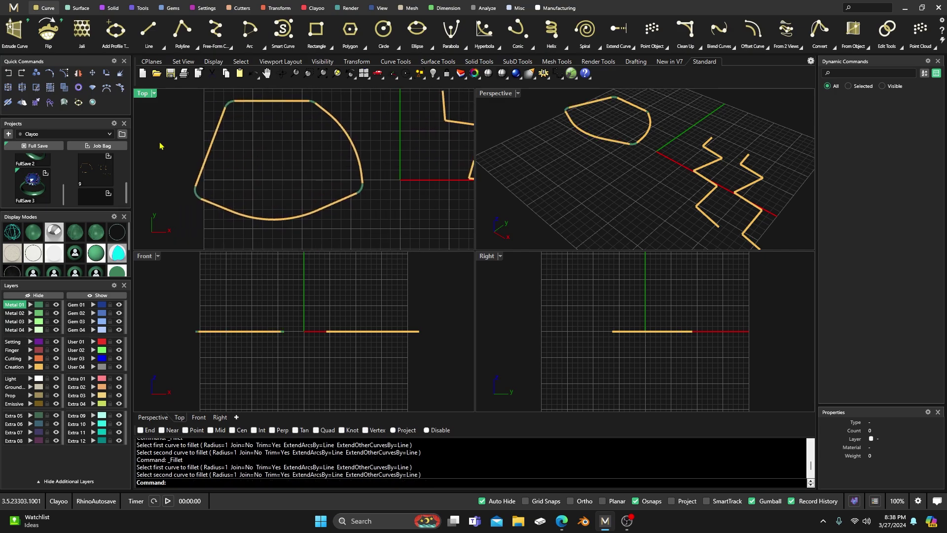
- Undo the four radius 1 fillets between the lines and arcs and clear the selection
{"action": "left_click", "coordinate": [8, 74]}
{"action": "left_click", "coordinate": [9, 73]}
{"action": "left_click", "coordinate": [8, 73]}
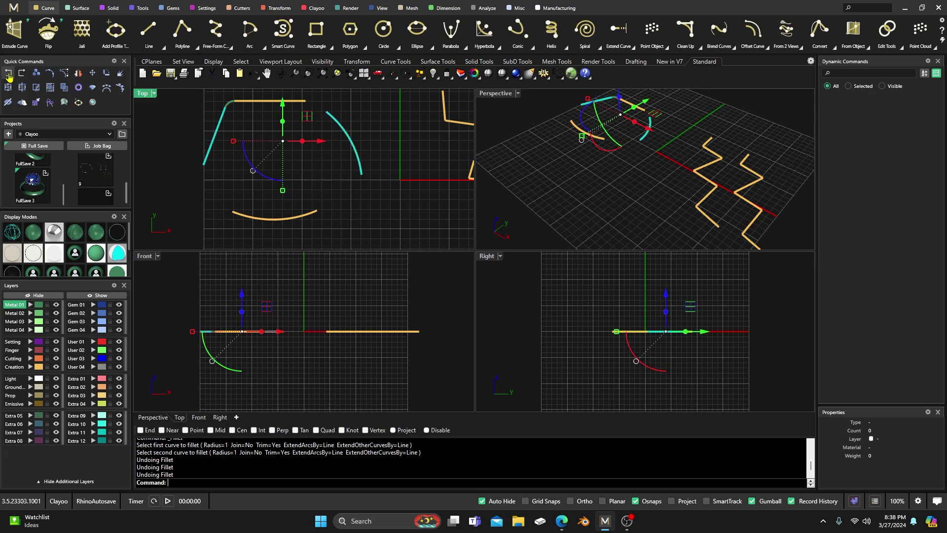
{"action": "left_click", "coordinate": [8, 73]}
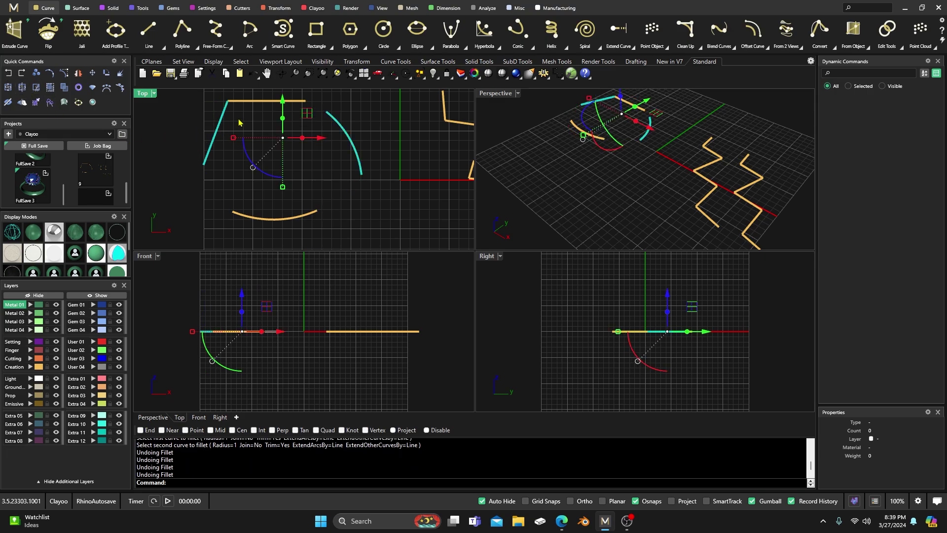
{"action": "left_click", "coordinate": [239, 122]}
- Fillet the horizontal line's right end to the right arc's upper end with radius 3
{"action": "right_click", "coordinate": [254, 152]}
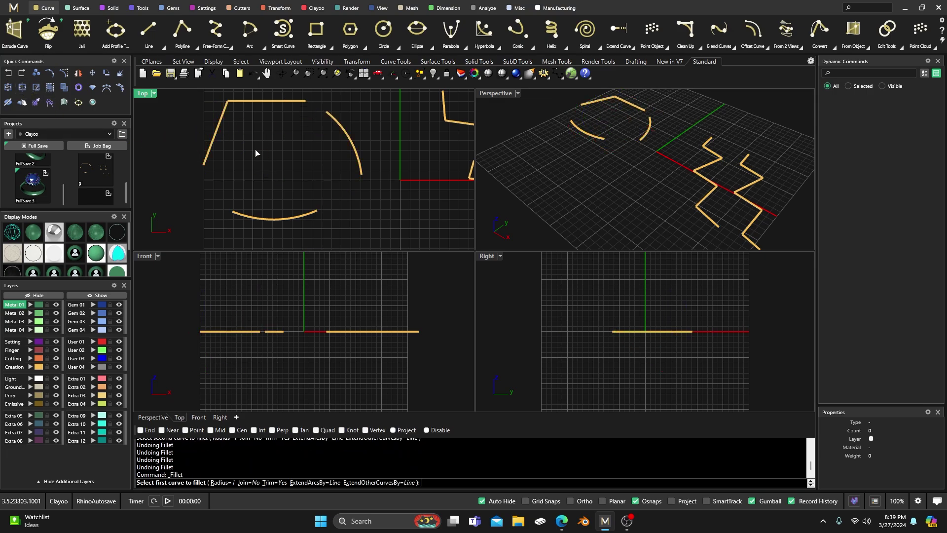
{"action": "left_click", "coordinate": [222, 483]}
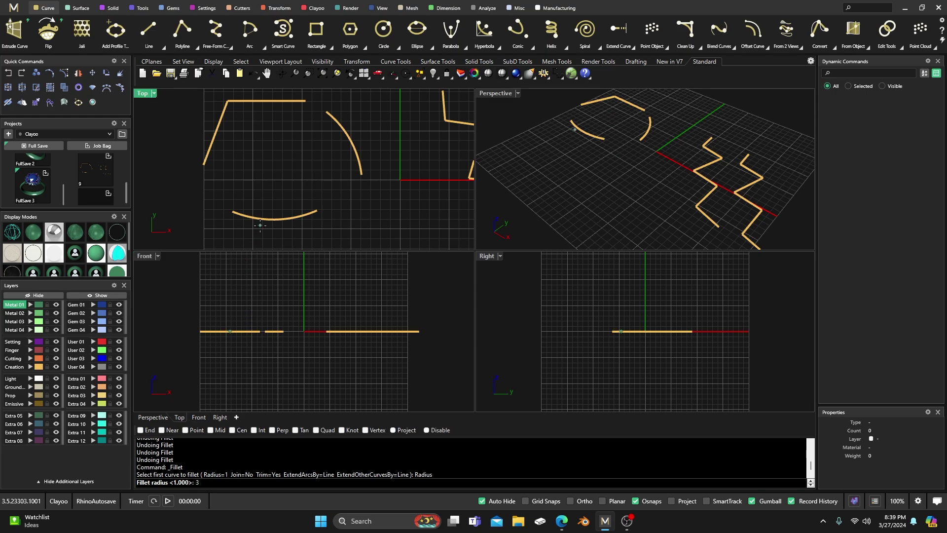
{"action": "key", "text": "Return"}
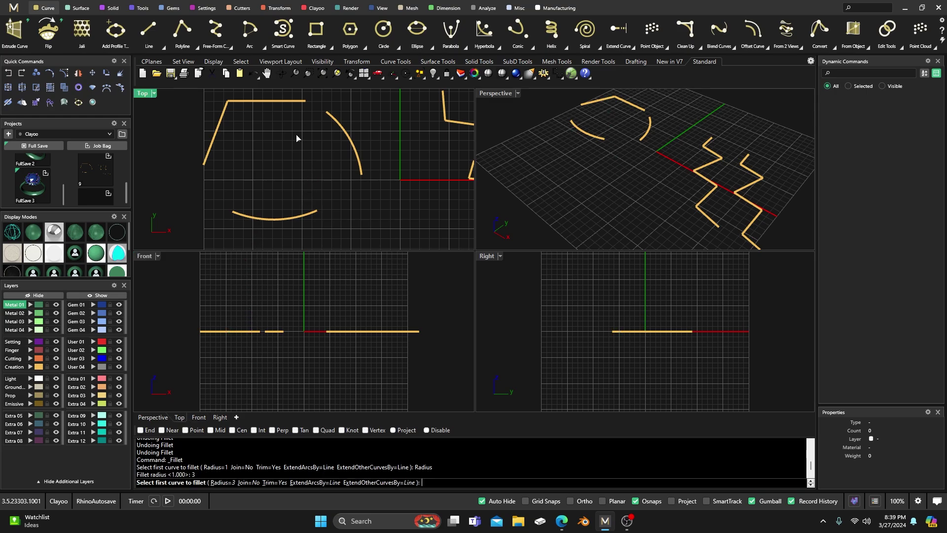
{"action": "left_click", "coordinate": [300, 101]}
{"action": "left_click", "coordinate": [329, 116]}
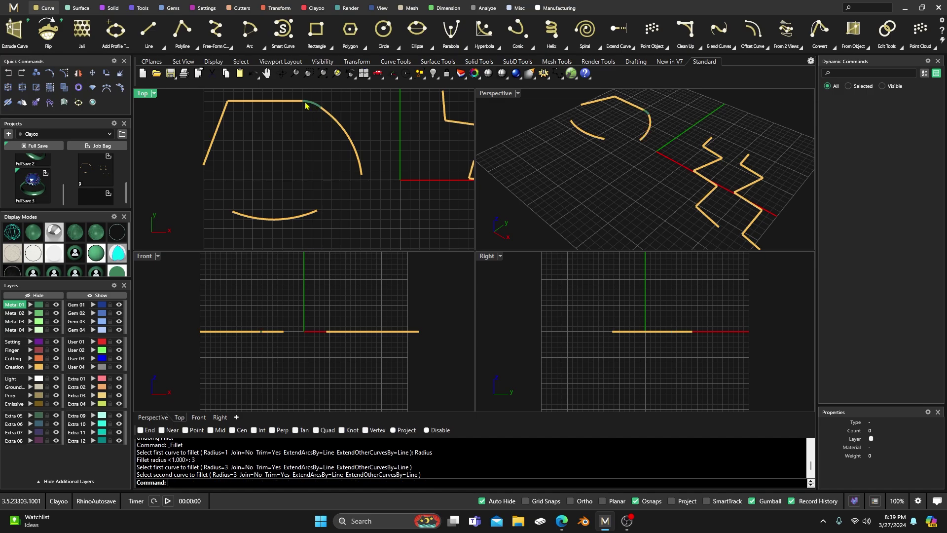
- Fillet the right arc's lower end to the bottom arc's right end with radius 3
{"action": "key", "text": "Return"}
{"action": "left_click", "coordinate": [363, 177]}
{"action": "left_click", "coordinate": [320, 213]}
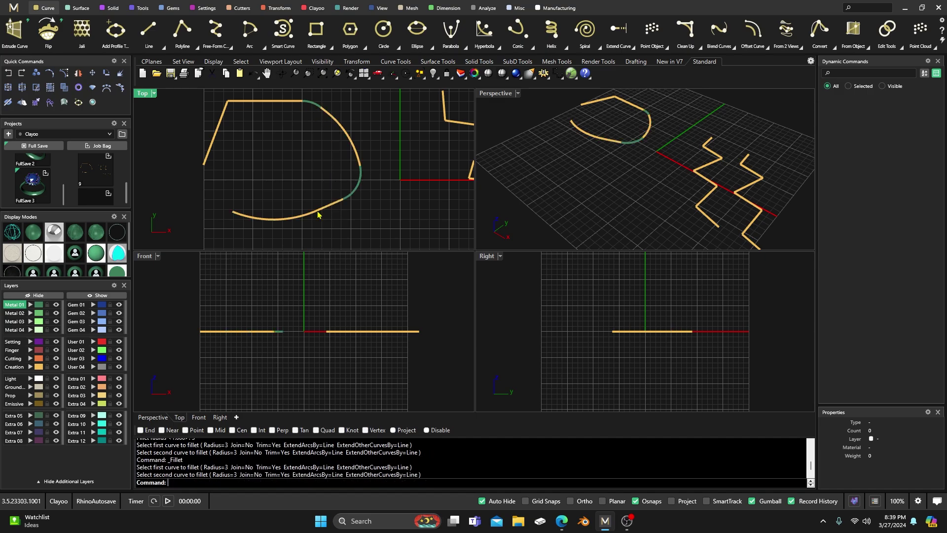
- Fillet the slanted line's lower end to the bottom arc's left end with radius 3 and inspect the corner
{"action": "key", "text": "Return"}
{"action": "left_click", "coordinate": [206, 166]}
{"action": "left_click", "coordinate": [232, 213]}
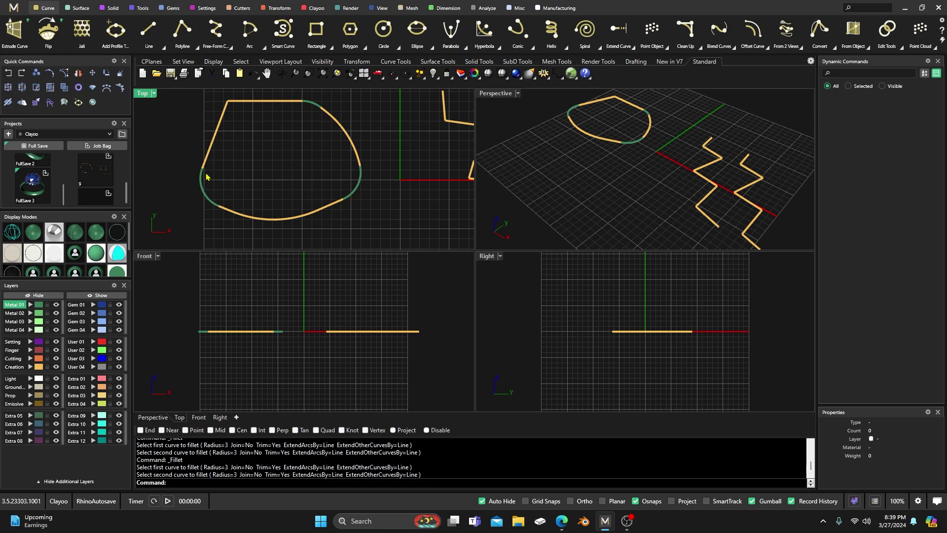
{"action": "scroll", "coordinate": [215, 208], "scroll_direction": "up", "scroll_amount": 4}
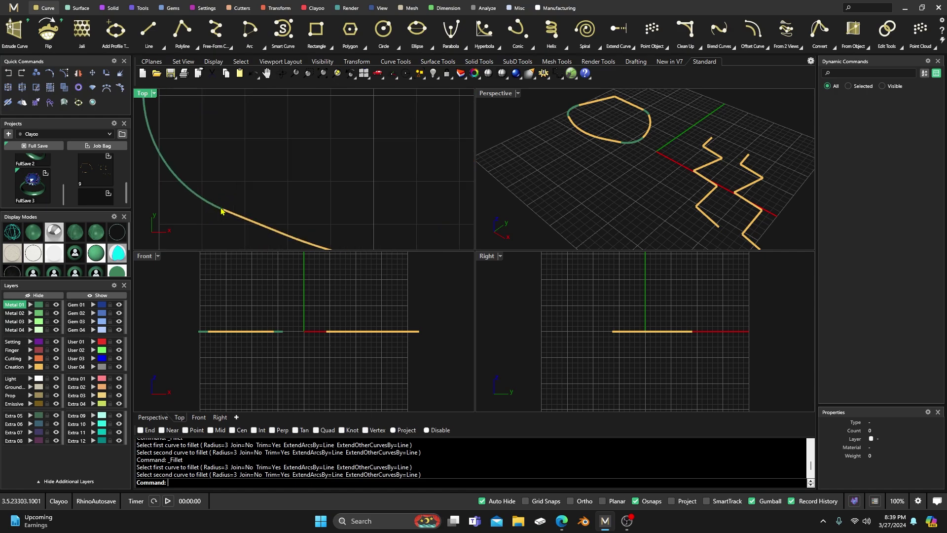
{"action": "scroll", "coordinate": [234, 226], "scroll_direction": "down", "scroll_amount": 4}
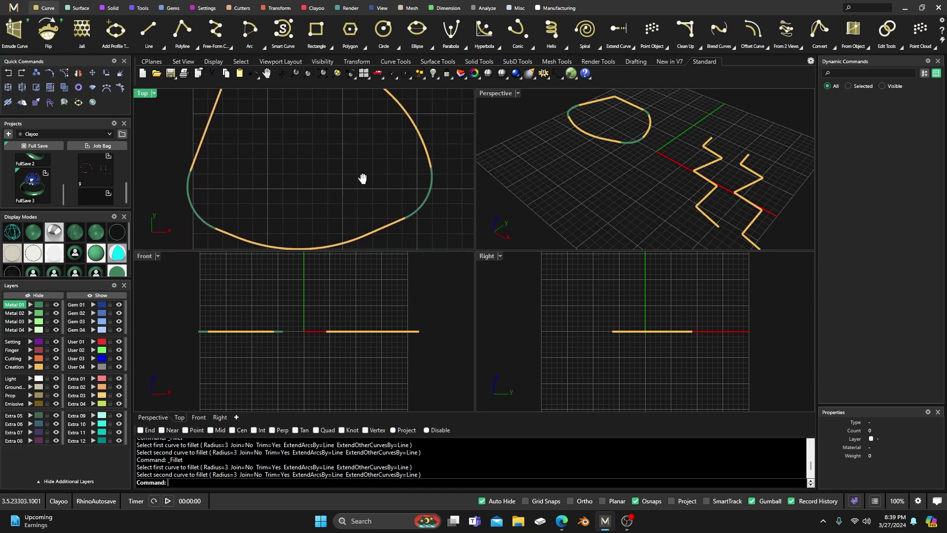
- Check by selecting parts of both zigzags whether each is one joined polyline or separate segments
{"action": "scroll", "coordinate": [364, 178], "scroll_direction": "down", "scroll_amount": 3}
{"action": "right_click_drag", "start_coordinate": [363, 178], "coordinate": [303, 186]}
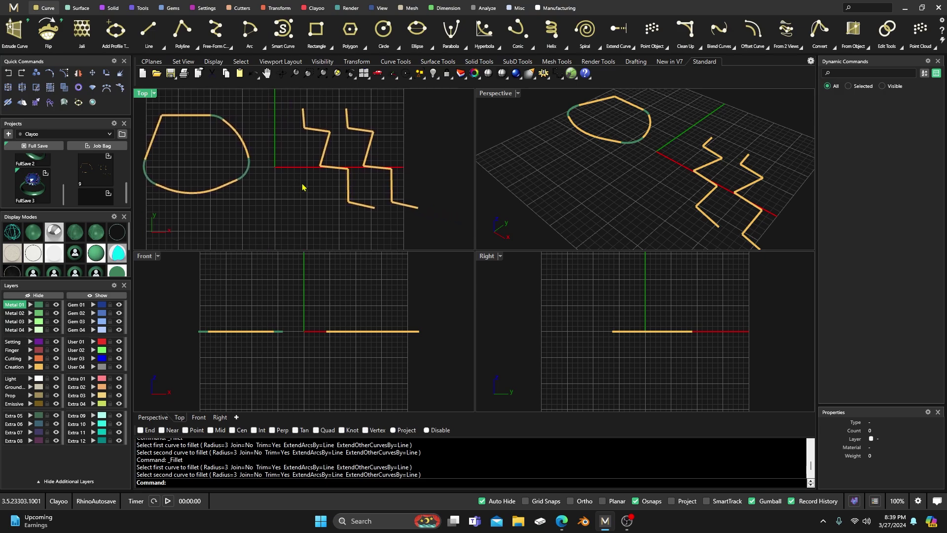
{"action": "left_click", "coordinate": [356, 132]}
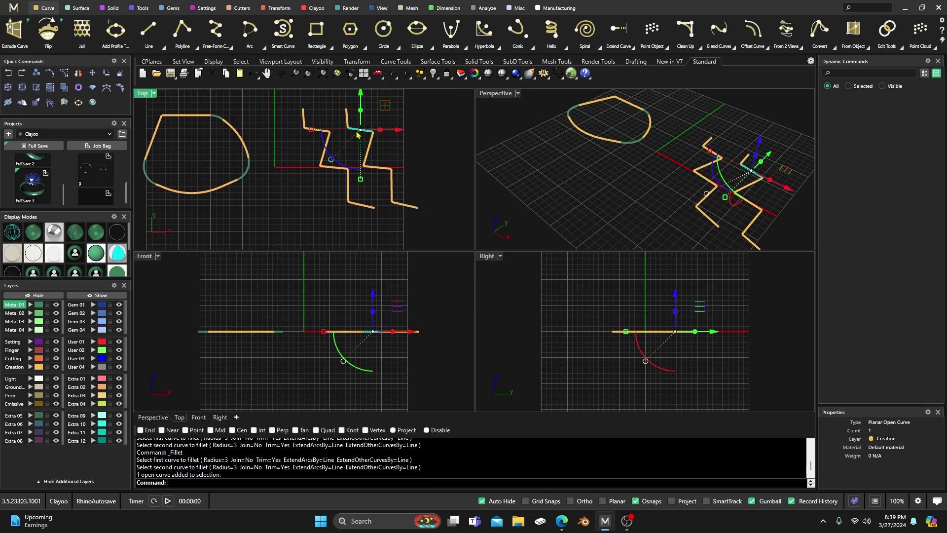
{"action": "left_click", "coordinate": [347, 118]}
{"action": "left_click", "coordinate": [344, 146]}
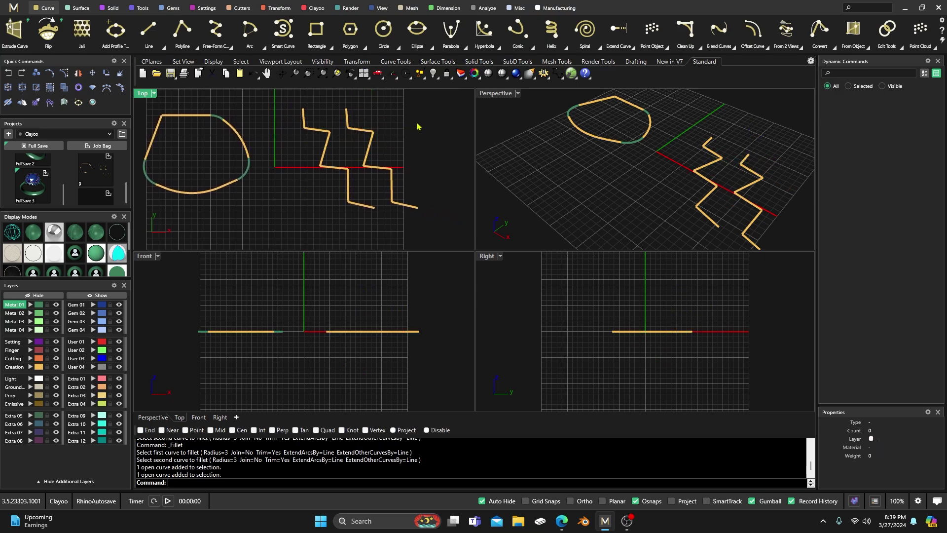
{"action": "left_click", "coordinate": [317, 135]}
{"action": "left_click", "coordinate": [292, 127]}
{"action": "left_click", "coordinate": [316, 131]}
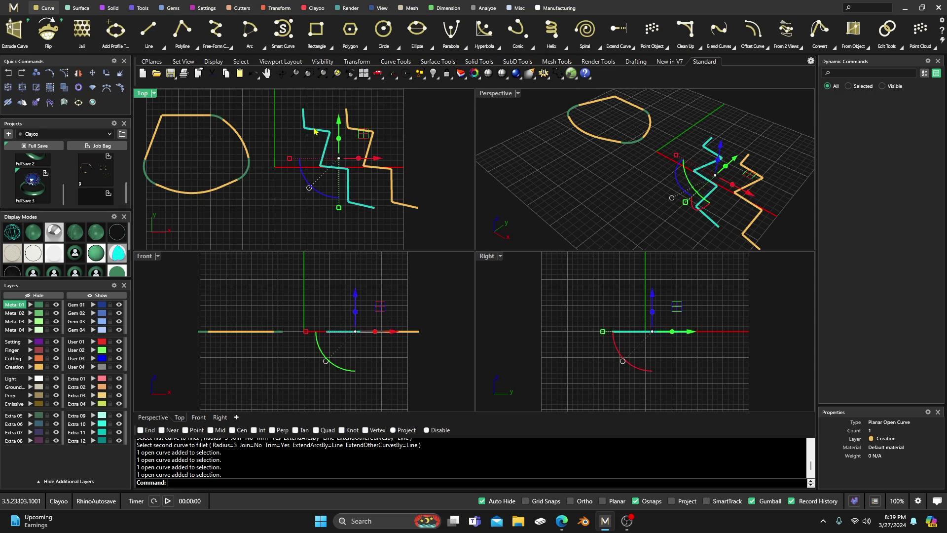
{"action": "left_click", "coordinate": [306, 147]}
{"action": "right_click_drag", "start_coordinate": [305, 148], "coordinate": [296, 154]}
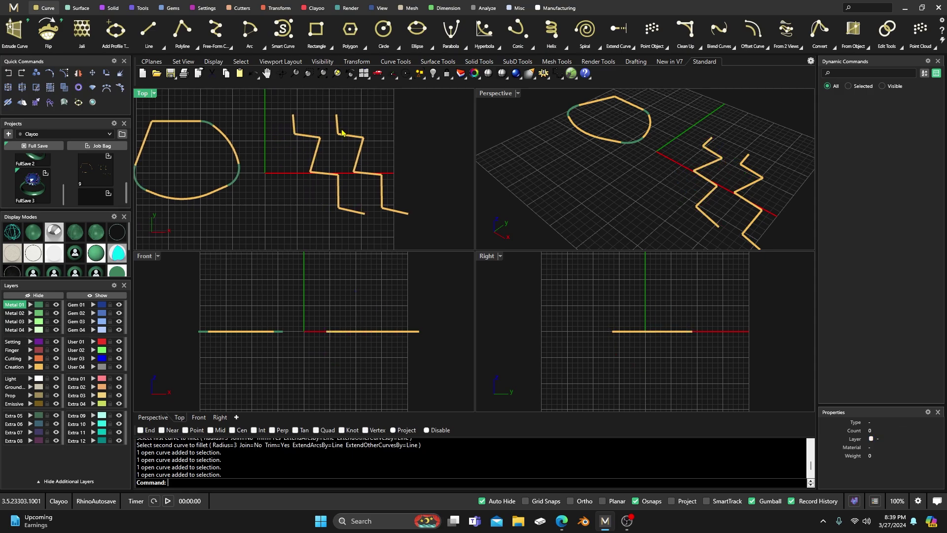
- Fillet all corners of the left zigzag polyline at once with Fillet Corners at radius 1
{"action": "left_click", "coordinate": [699, 49]}
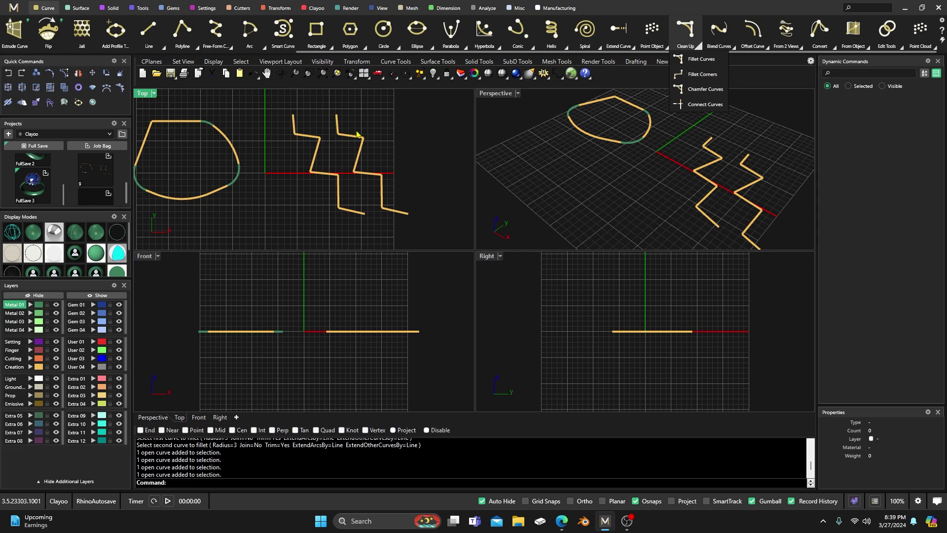
{"action": "left_click", "coordinate": [705, 74]}
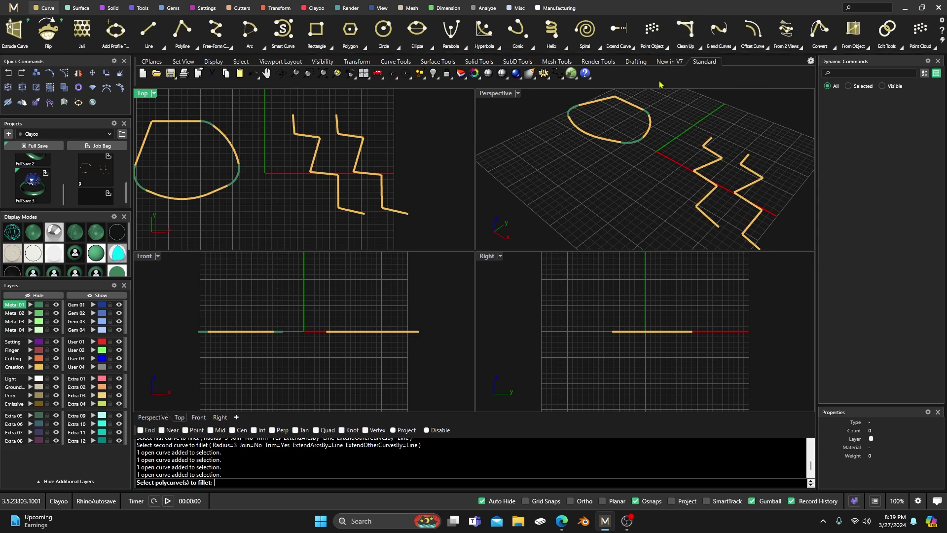
{"action": "left_click", "coordinate": [306, 139]}
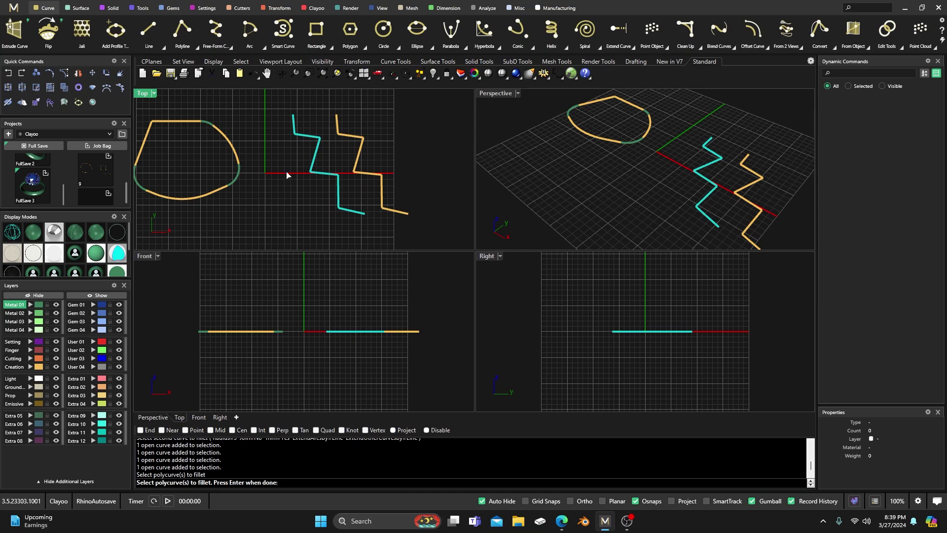
{"action": "key", "text": "Return"}
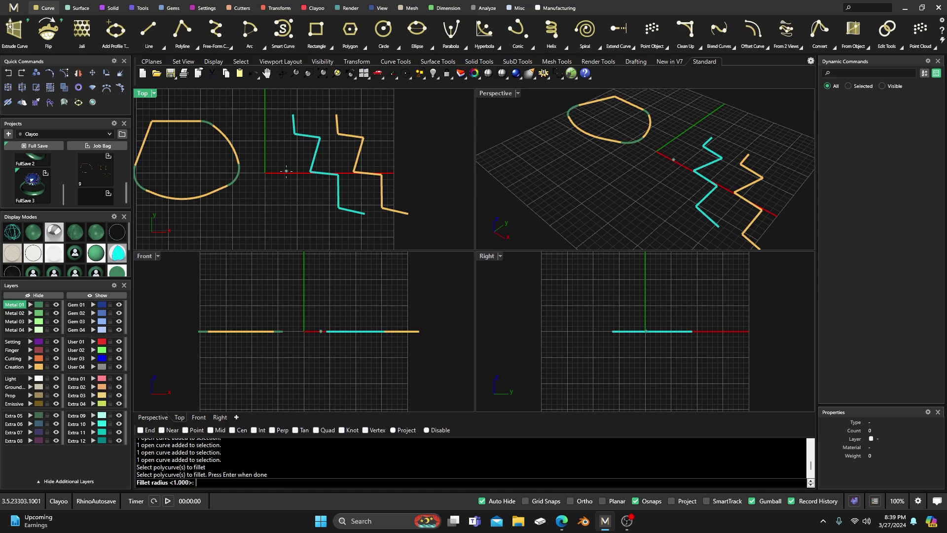
{"action": "key", "text": "Return"}
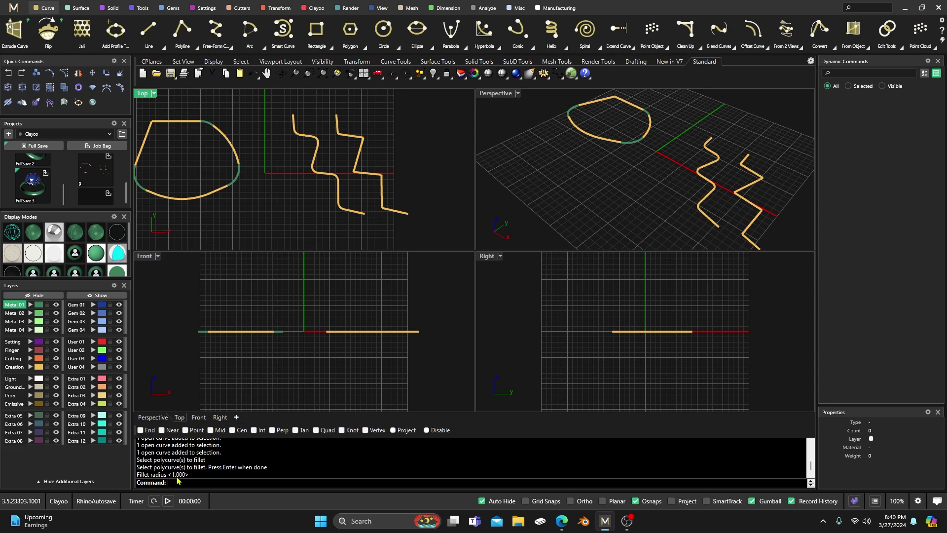
- Undo the corner fillets and fillet all corners of the left zigzag polyline with radius 2
{"action": "left_click", "coordinate": [8, 72]}
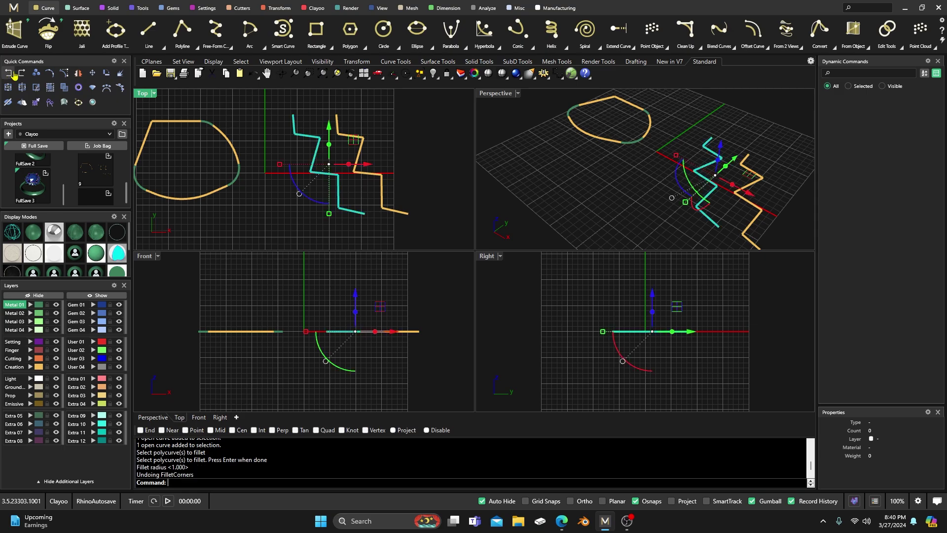
{"action": "key", "text": "Escape"}
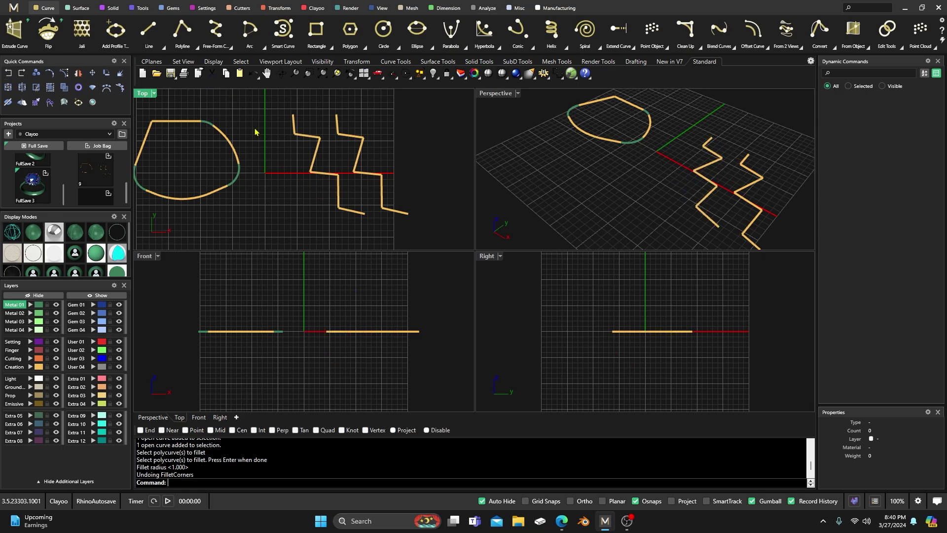
{"action": "key", "text": "Return"}
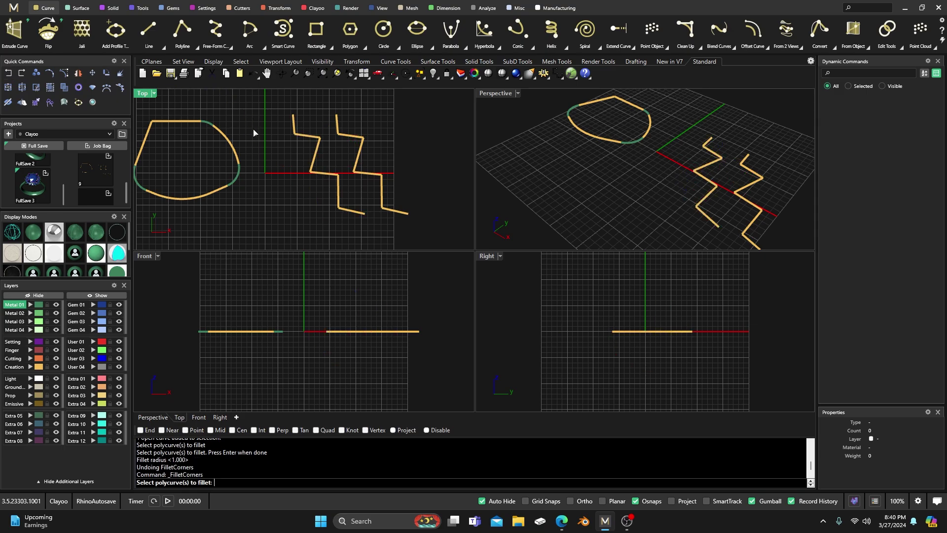
{"action": "left_click", "coordinate": [310, 171]}
{"action": "right_click", "coordinate": [260, 275]}
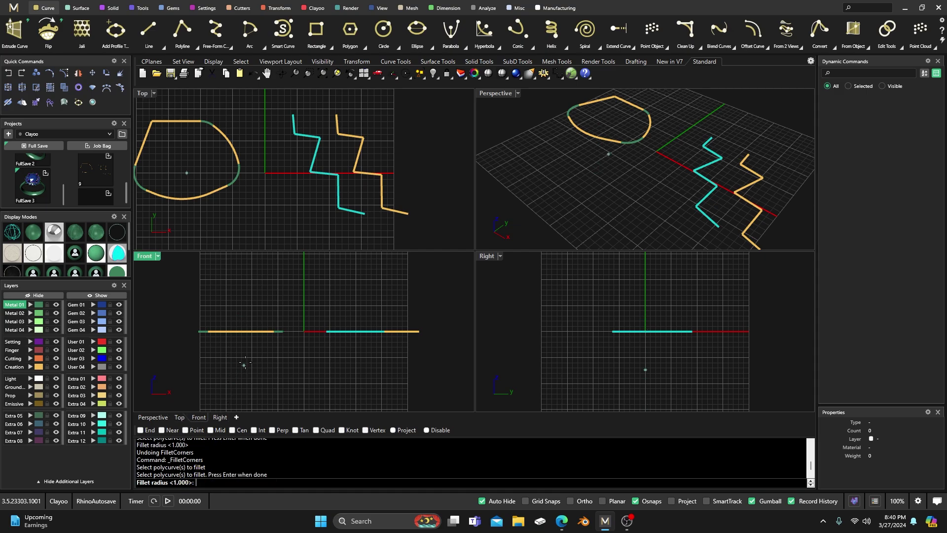
{"action": "key", "text": "Return"}
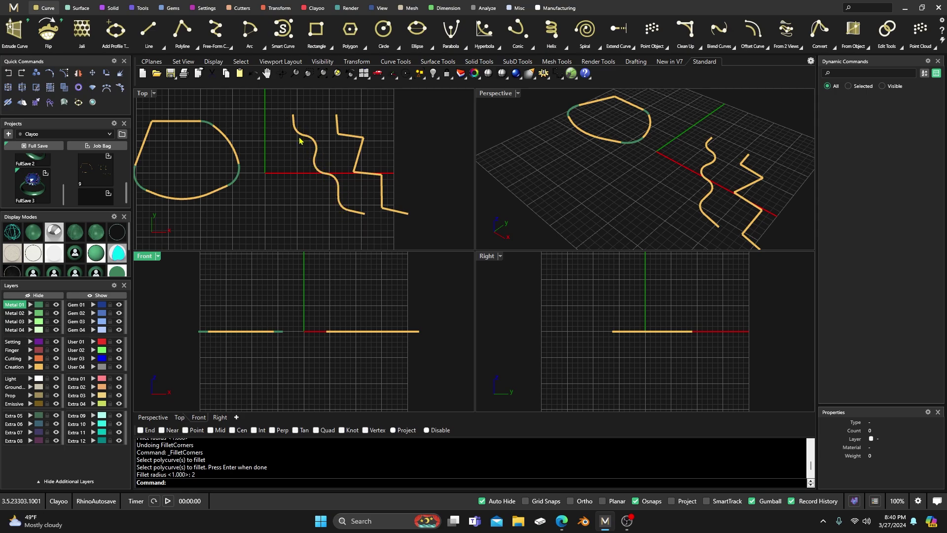
- Undo the left zigzag's radius 2 corner fillets and the fillet between the slanted line and bottom arc
{"action": "scroll", "coordinate": [409, 155], "scroll_direction": "down", "scroll_amount": 2}
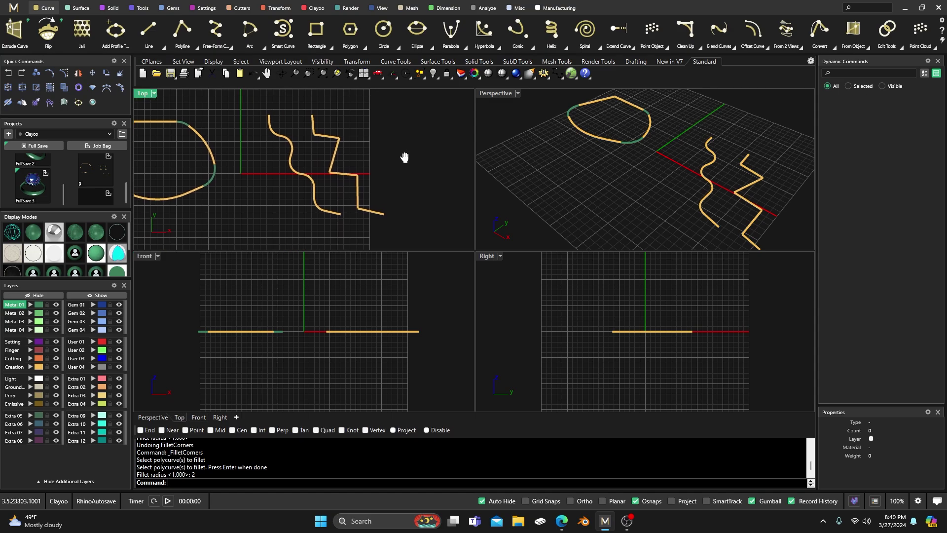
{"action": "scroll", "coordinate": [362, 156], "scroll_direction": "down", "scroll_amount": 1}
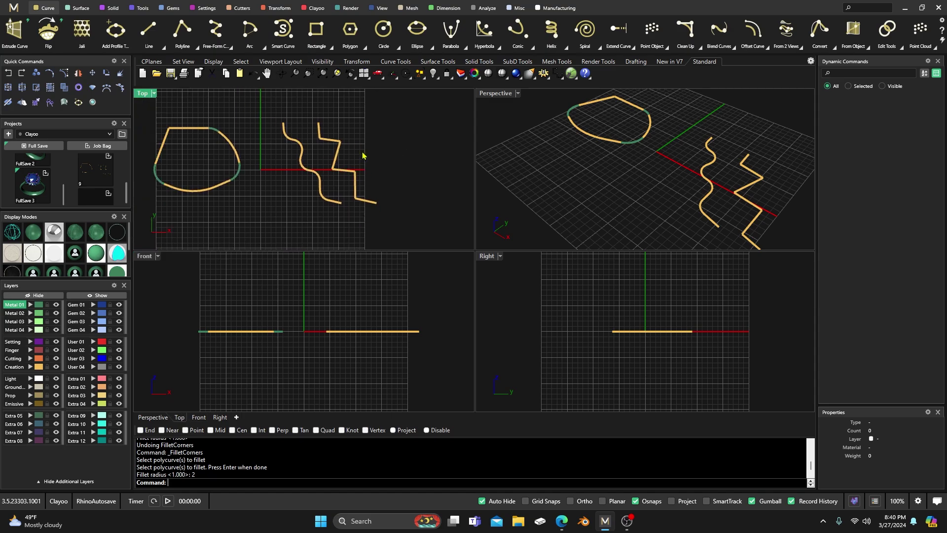
{"action": "left_click", "coordinate": [7, 73]}
{"action": "left_click", "coordinate": [8, 73]}
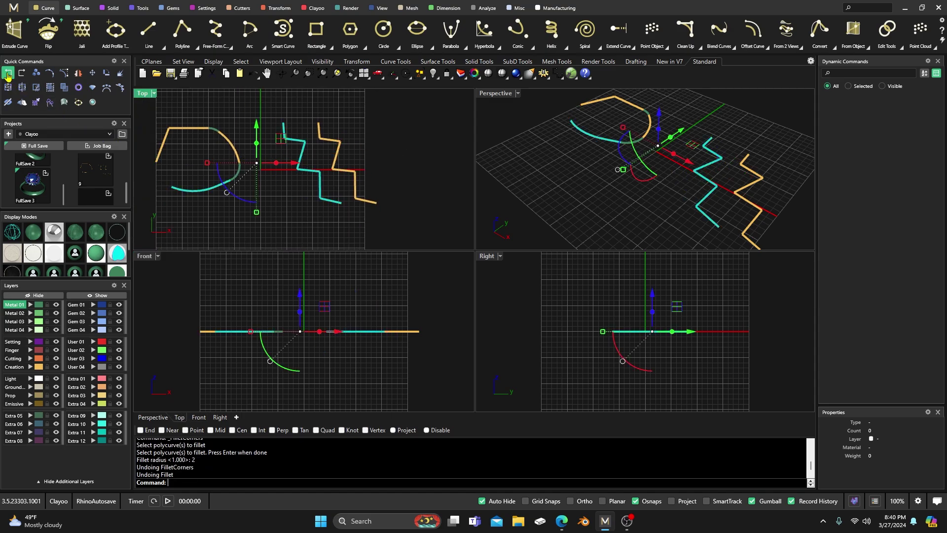
- Undo the remaining curve fillets and redo the import so the original open lines, arcs and zigzags are restored
{"action": "left_click", "coordinate": [8, 73]}
{"action": "left_click", "coordinate": [8, 73]}
{"action": "left_click", "coordinate": [8, 73]}
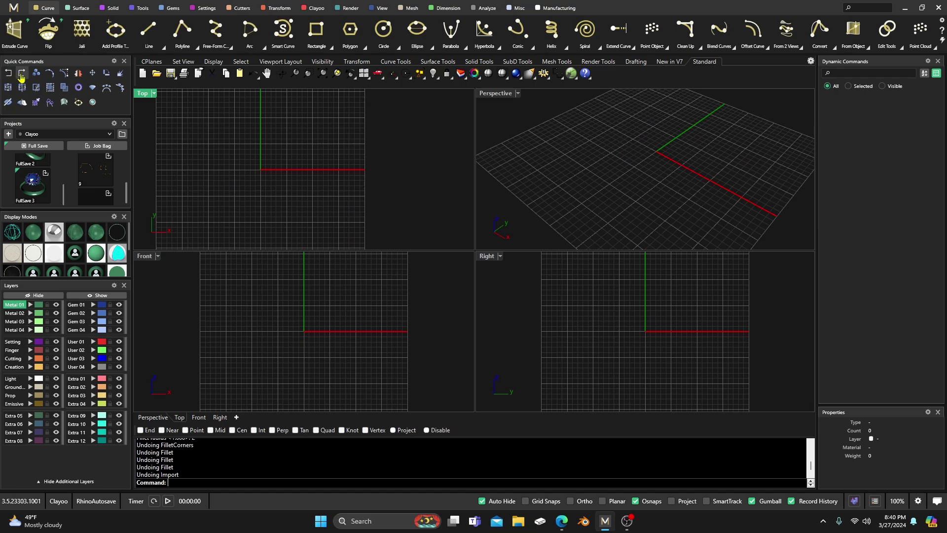
{"action": "left_click", "coordinate": [21, 73]}
{"action": "left_click", "coordinate": [347, 112]}
{"action": "right_click_drag", "start_coordinate": [368, 126], "coordinate": [395, 138]}
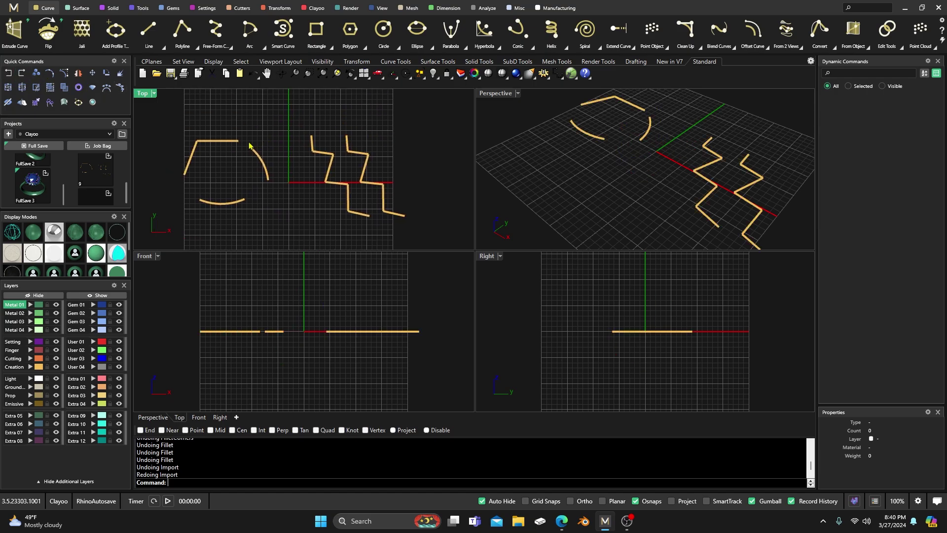
{"action": "left_click", "coordinate": [331, 161]}
{"action": "left_click", "coordinate": [373, 108]}
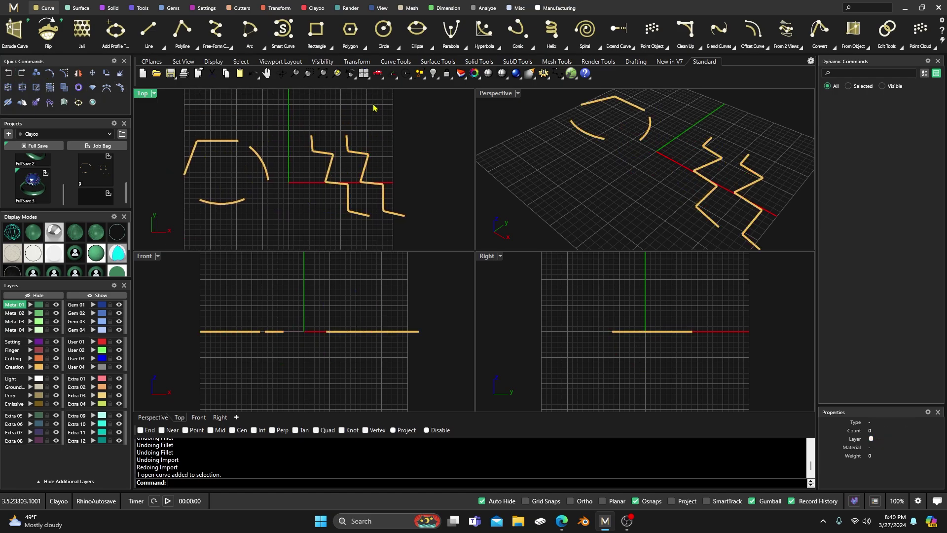
- Chamfer the gap between the top horizontal line and the right arc using Chamfer Curves with distances 2 and 1.53732
{"action": "left_click", "coordinate": [699, 48]}
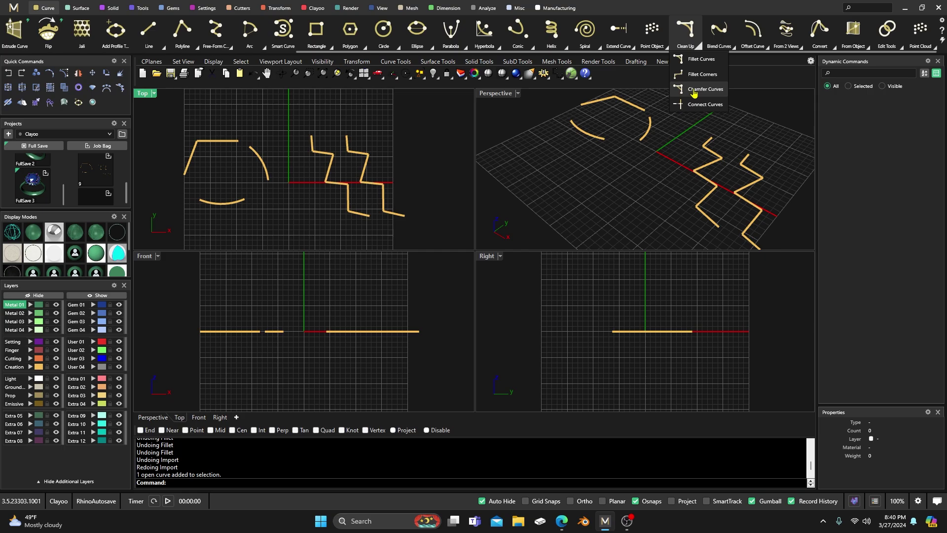
{"action": "left_click", "coordinate": [695, 92]}
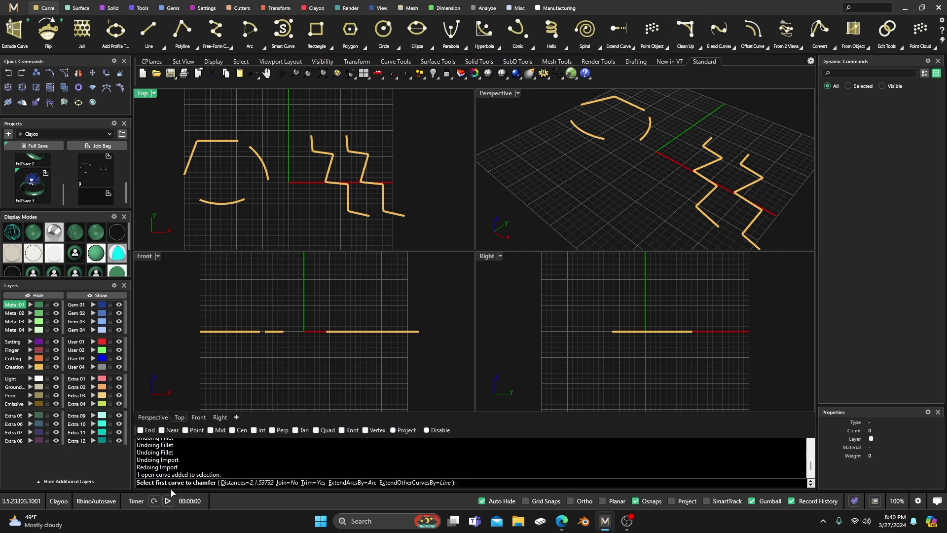
{"action": "left_click", "coordinate": [233, 141]}
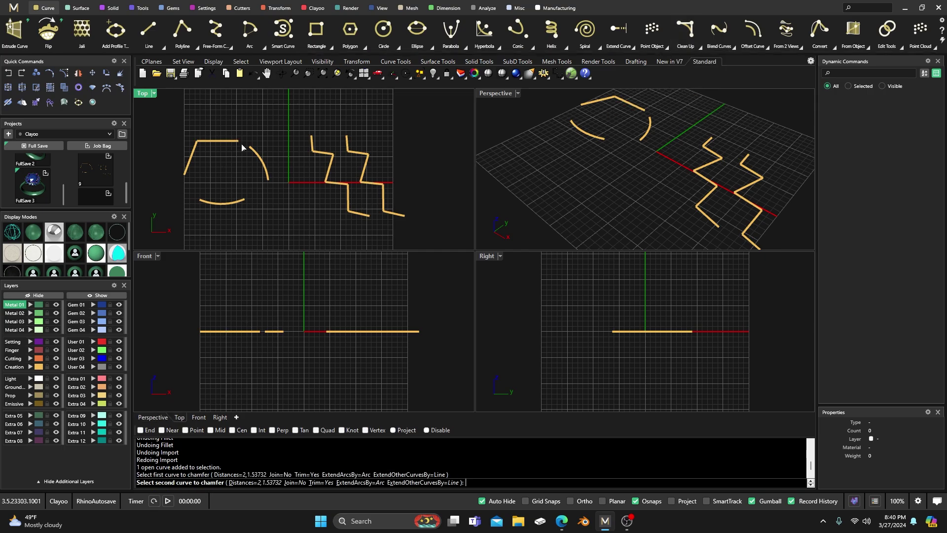
{"action": "left_click", "coordinate": [250, 149]}
{"action": "scroll", "coordinate": [241, 148], "scroll_direction": "up", "scroll_amount": 1}
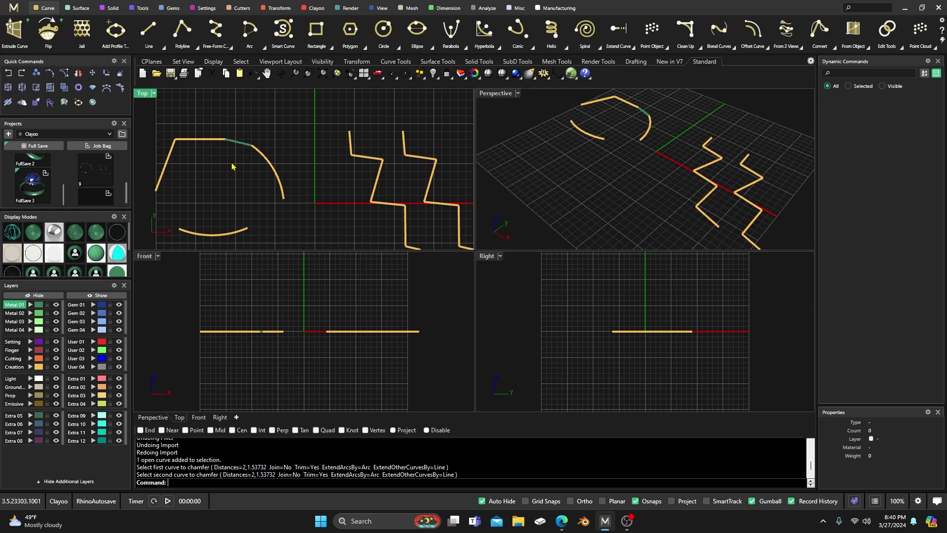
{"action": "scroll", "coordinate": [235, 167], "scroll_direction": "up", "scroll_amount": 1}
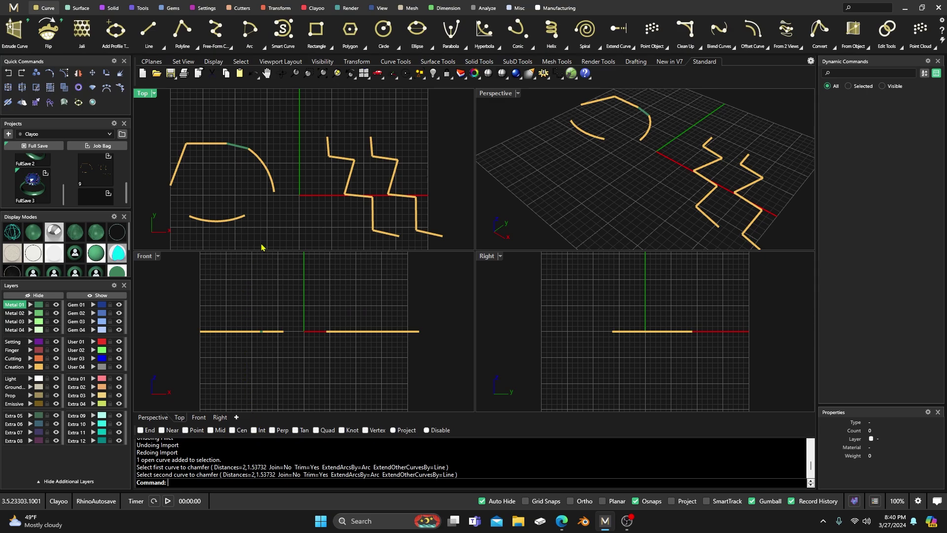
- Chamfer the lower end of the right arc to the bottom arc with the same distances, 2 and 1.53732
{"action": "right_click", "coordinate": [245, 203]}
{"action": "left_click", "coordinate": [275, 192]}
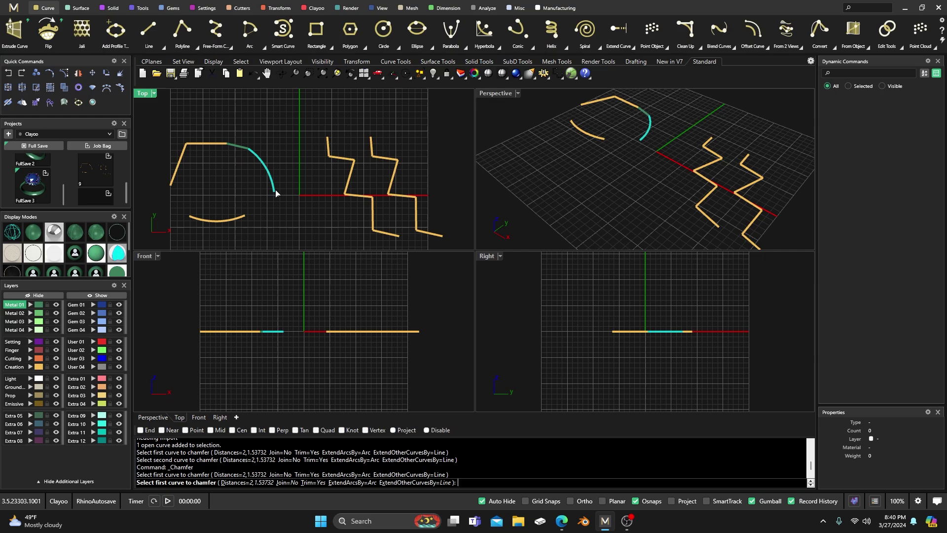
{"action": "left_click", "coordinate": [243, 218]}
{"action": "key", "text": "Left"}
{"action": "key", "text": "Left"}
- Change the first chamfer distance to 1 and chamfer the slanted line to the bottom arc with distances 1 and 1.53732
{"action": "right_click", "coordinate": [214, 217]}
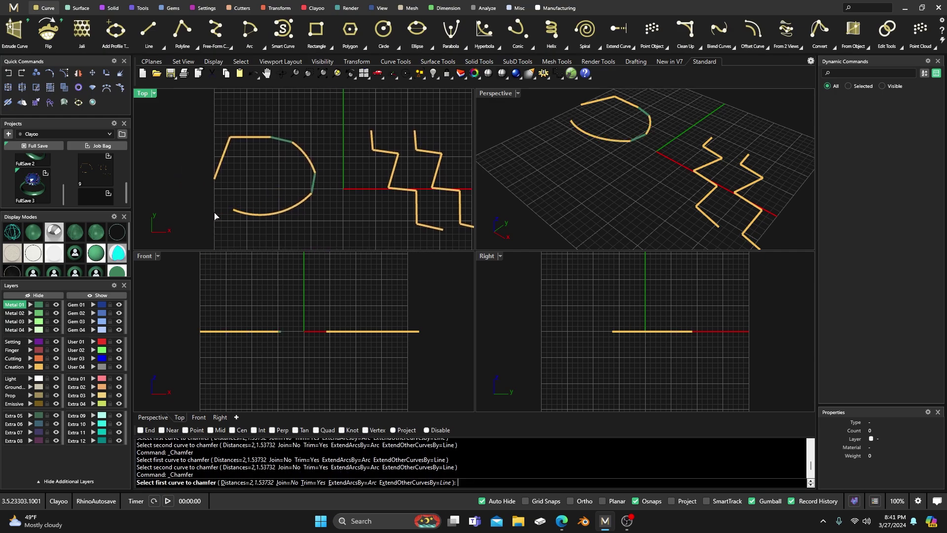
{"action": "left_click", "coordinate": [232, 482]}
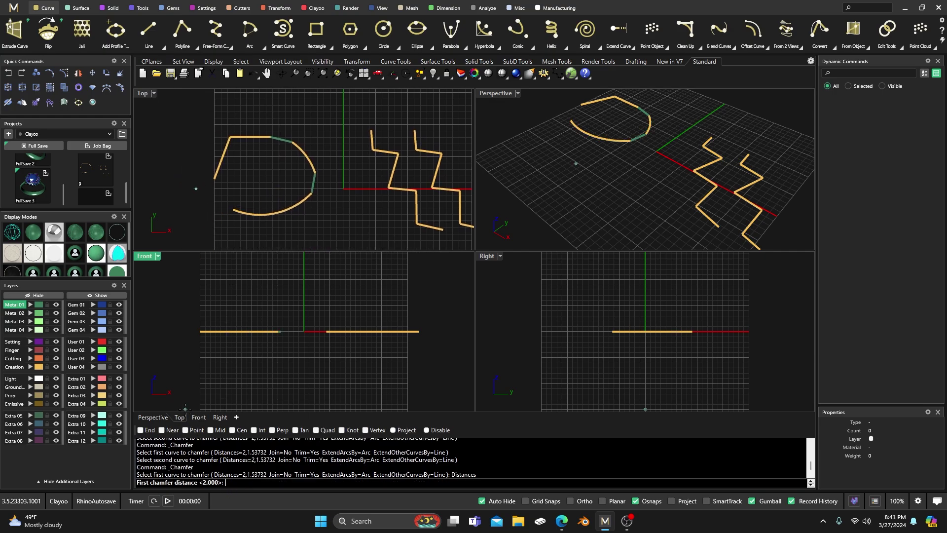
{"action": "type", "text": "1"}
{"action": "key", "text": "Return"}
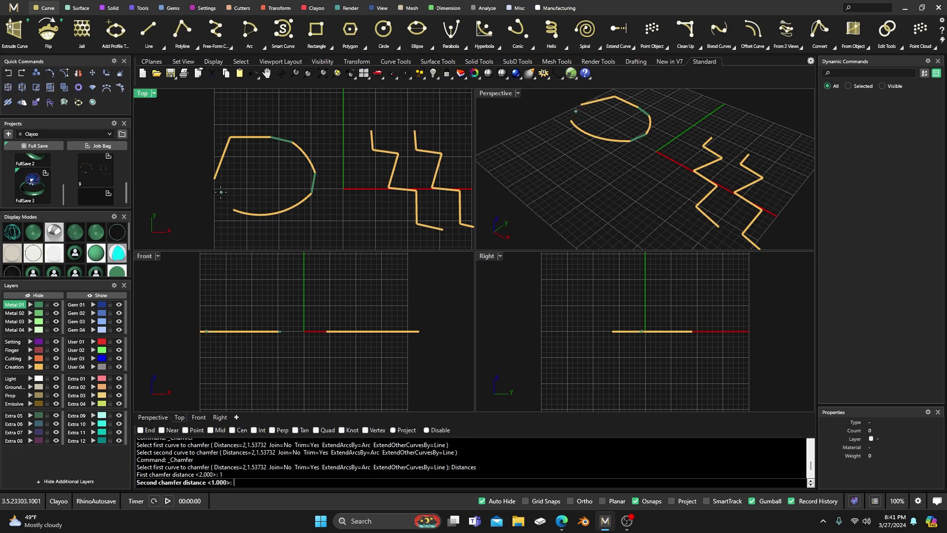
{"action": "left_click", "coordinate": [217, 185]}
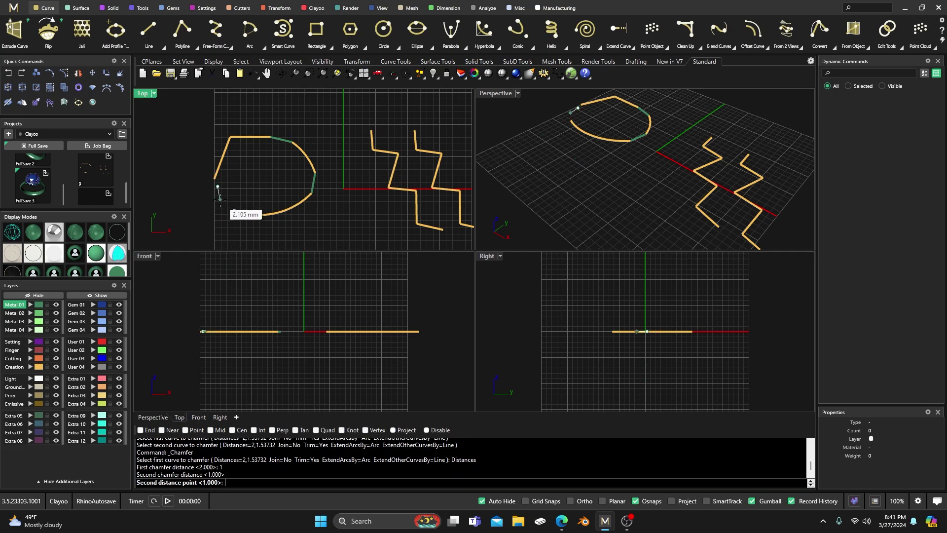
{"action": "left_click", "coordinate": [219, 189]}
{"action": "left_click", "coordinate": [218, 188]}
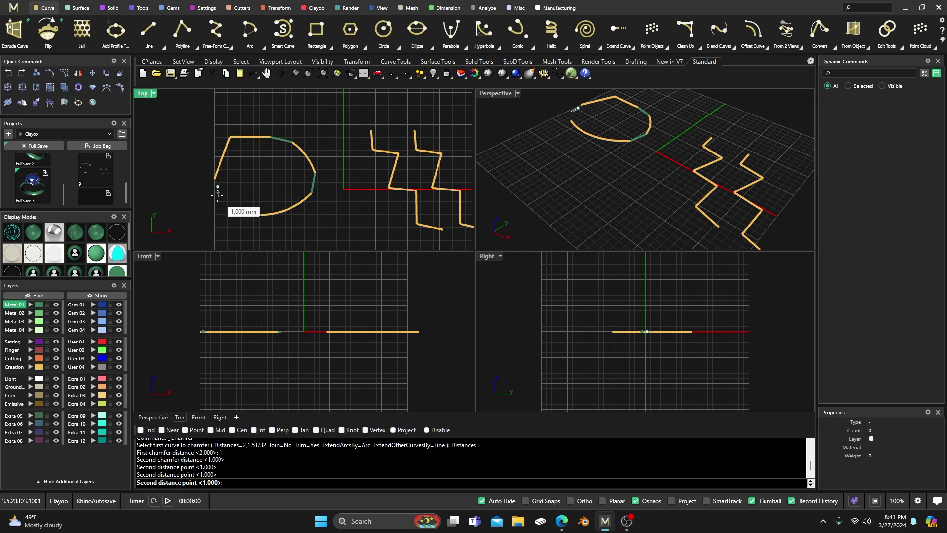
{"action": "key", "text": "Escape"}
{"action": "right_click", "coordinate": [218, 192]}
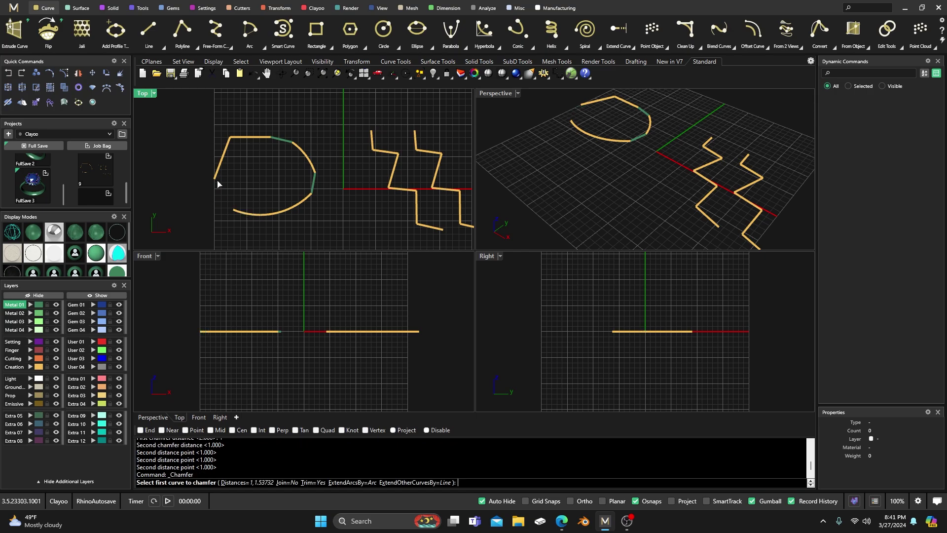
{"action": "left_click", "coordinate": [216, 183]}
{"action": "left_click", "coordinate": [236, 212]}
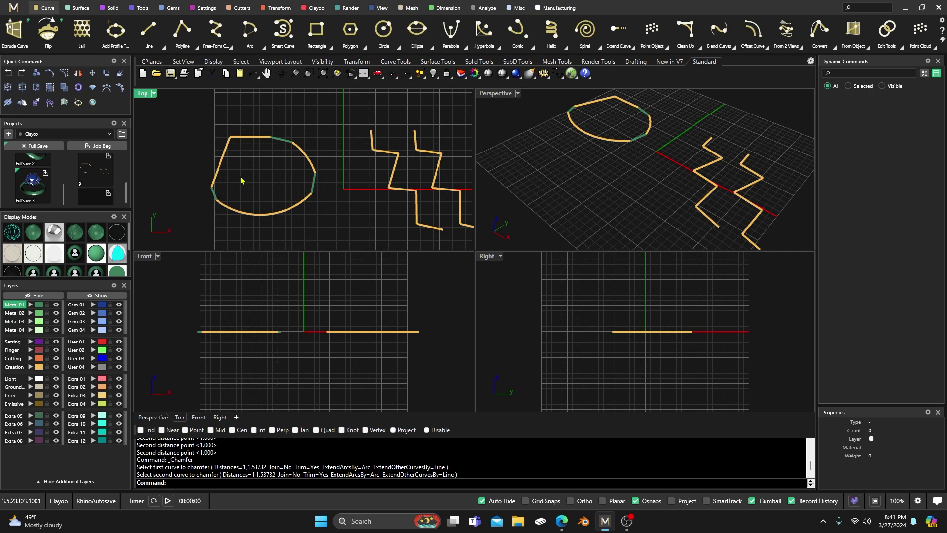
- Chamfer the uppermost corner of the right zigzag with distances 1 and 1.53732
{"action": "scroll", "coordinate": [249, 184], "scroll_direction": "up", "scroll_amount": 3}
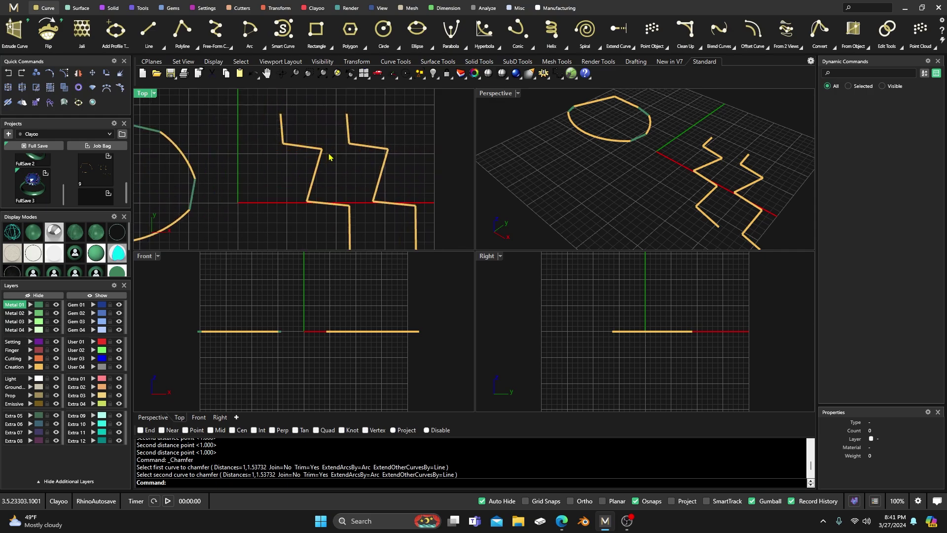
{"action": "left_click", "coordinate": [360, 149]}
{"action": "left_click", "coordinate": [368, 107]}
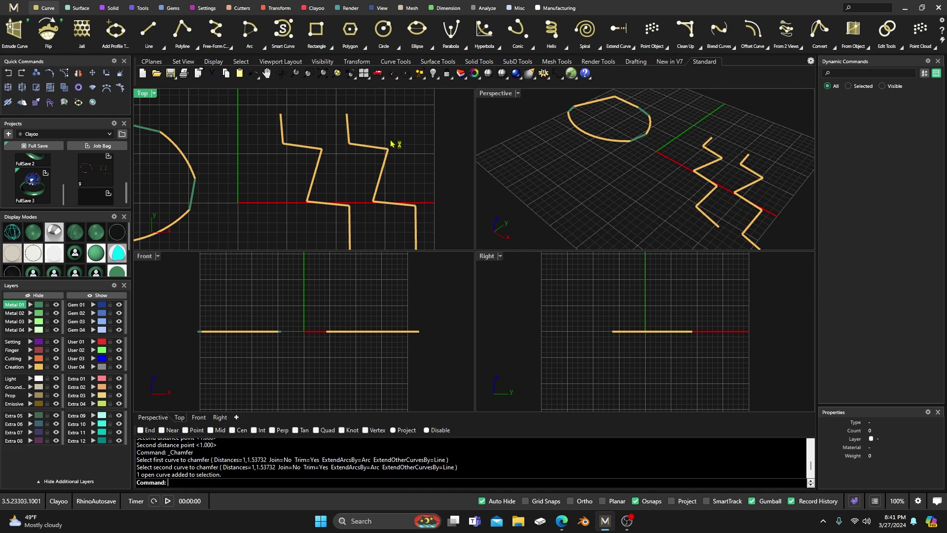
{"action": "right_click_drag", "start_coordinate": [424, 133], "coordinate": [385, 125]}
{"action": "right_click", "coordinate": [384, 125]}
{"action": "left_click", "coordinate": [308, 129]}
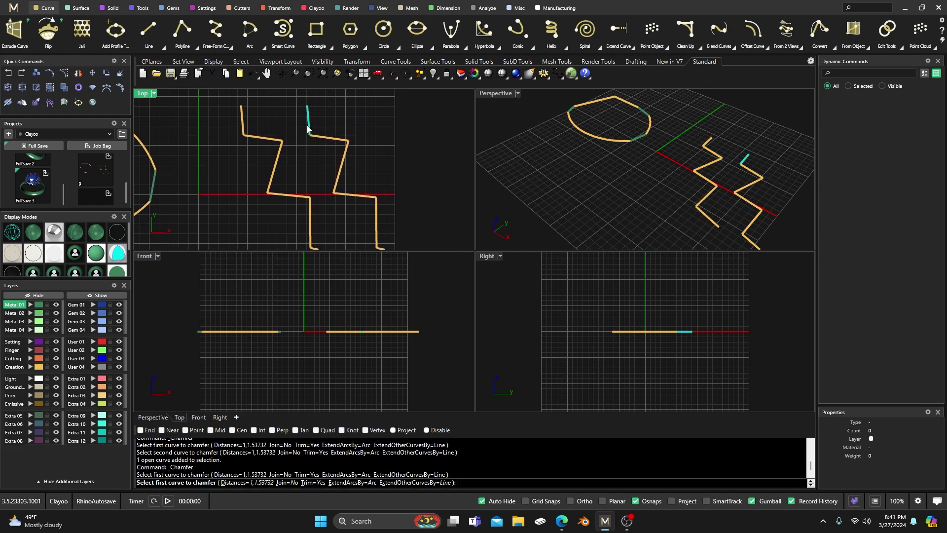
{"action": "left_click", "coordinate": [319, 139]}
- Set the chamfer distances to 2 and about 2.18 and chamfer the second corner from the top of the right zigzag
{"action": "right_click", "coordinate": [371, 165]}
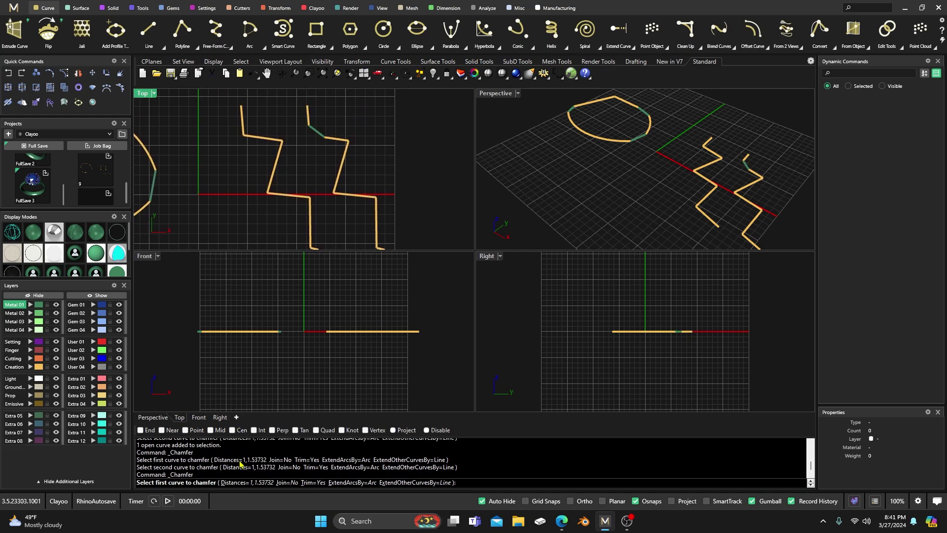
{"action": "left_click", "coordinate": [241, 482]}
{"action": "type", "text": "2"}
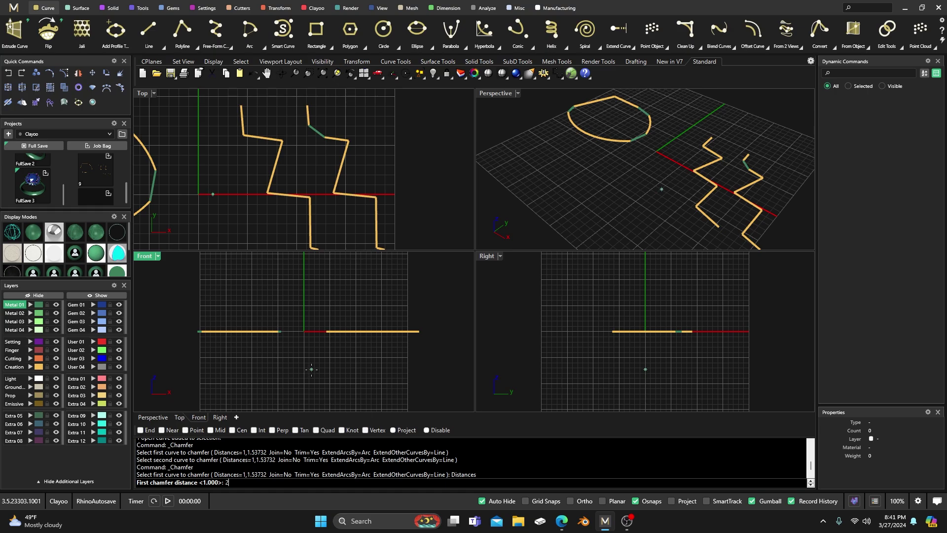
{"action": "key", "text": "Return"}
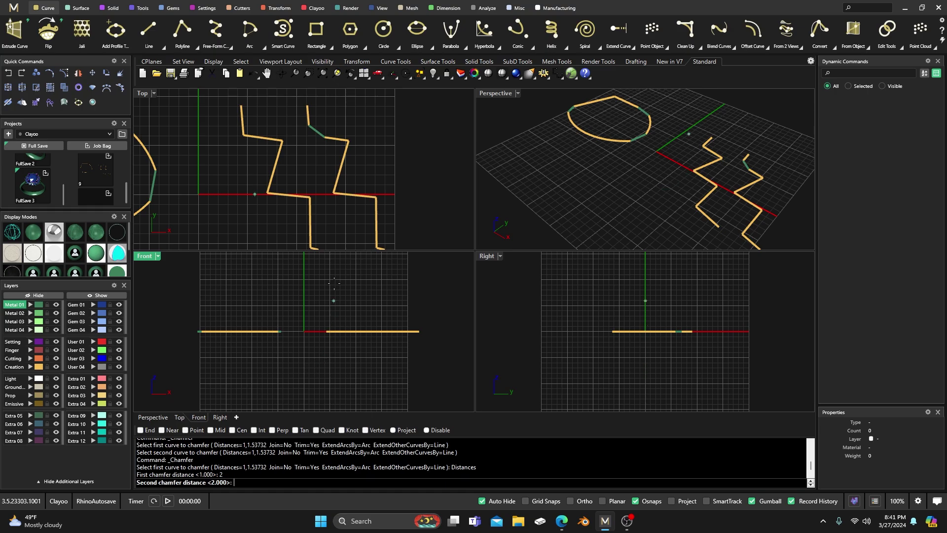
{"action": "left_click", "coordinate": [338, 141]}
{"action": "left_click", "coordinate": [345, 167]}
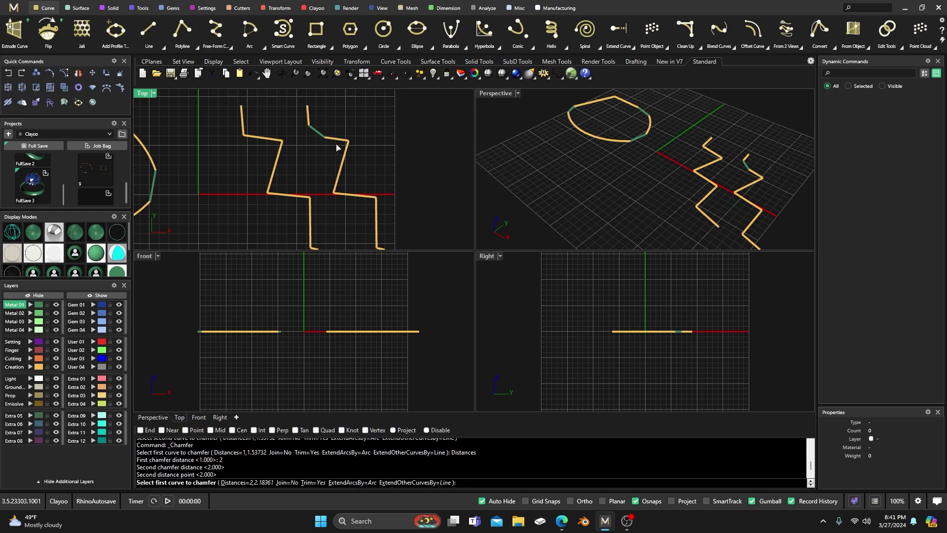
{"action": "left_click", "coordinate": [337, 144]}
{"action": "left_click", "coordinate": [343, 159]}
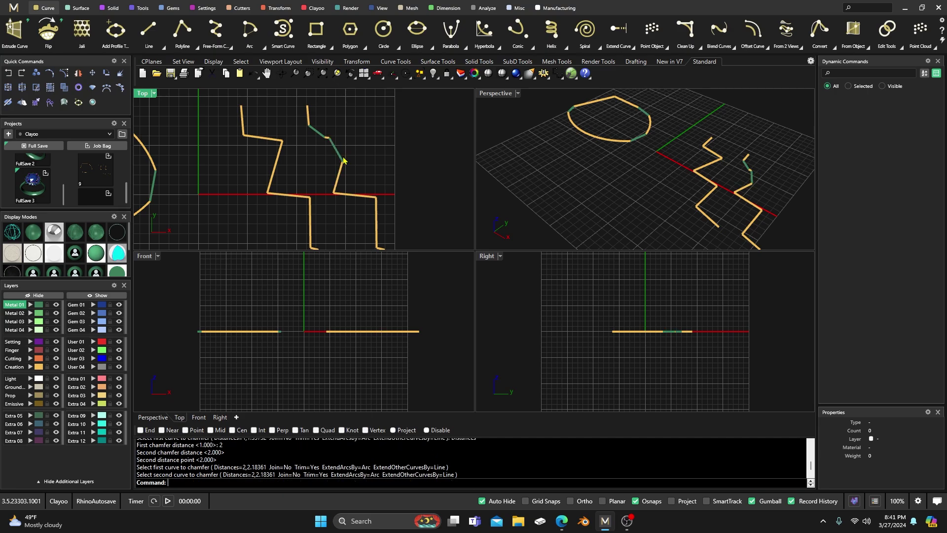
- Set the chamfer distances to 0.3 and about 1.89 and chamfer the middle corner of the right zigzag
{"action": "right_click_drag", "start_coordinate": [350, 162], "coordinate": [338, 133]}
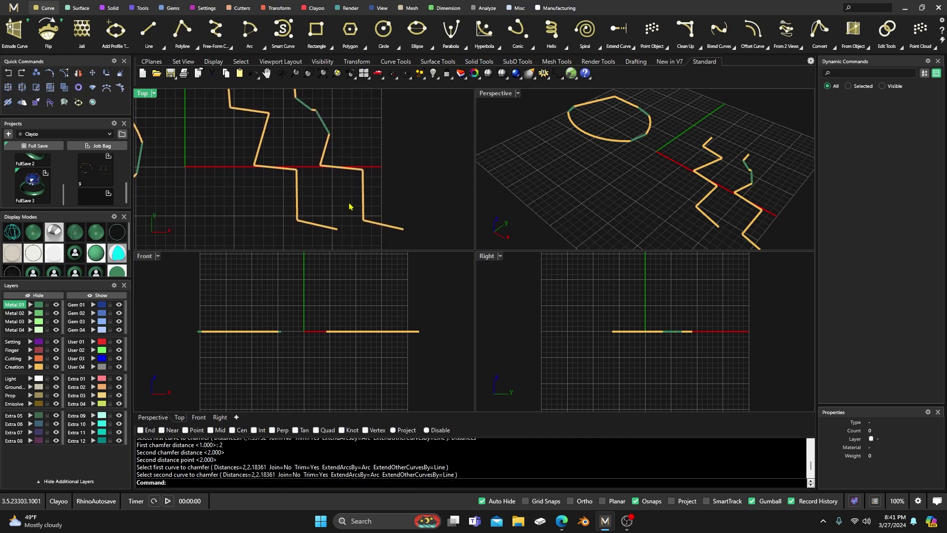
{"action": "key", "text": "Return"}
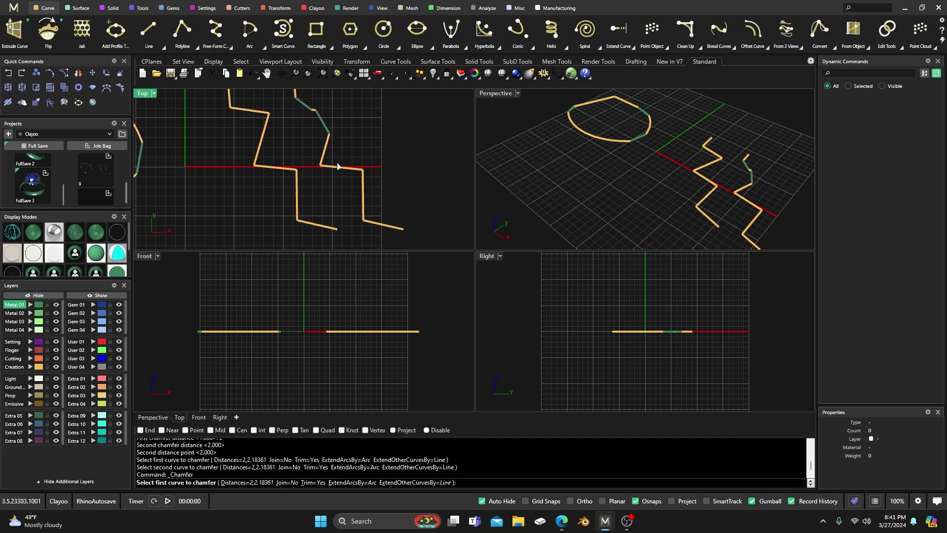
{"action": "left_click", "coordinate": [236, 483]}
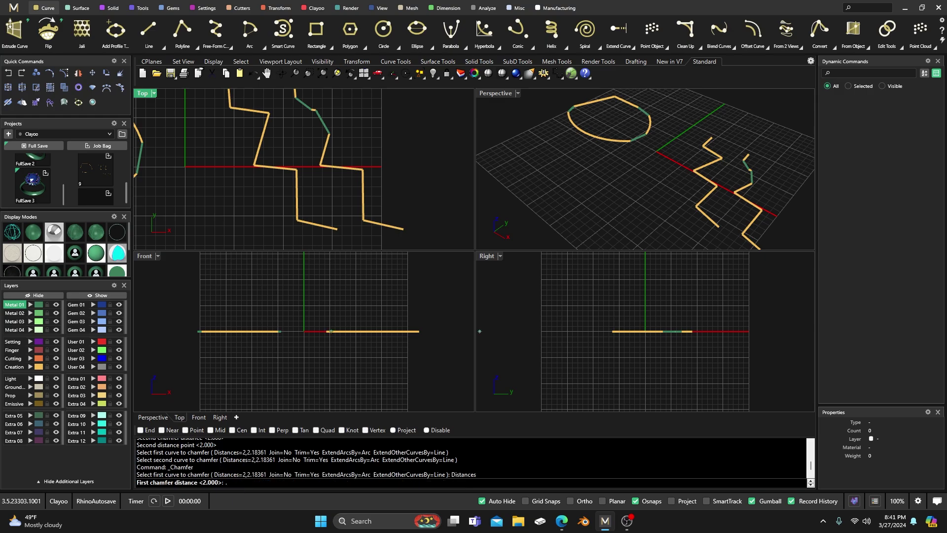
{"action": "type", "text": ".3"}
{"action": "key", "text": "Return"}
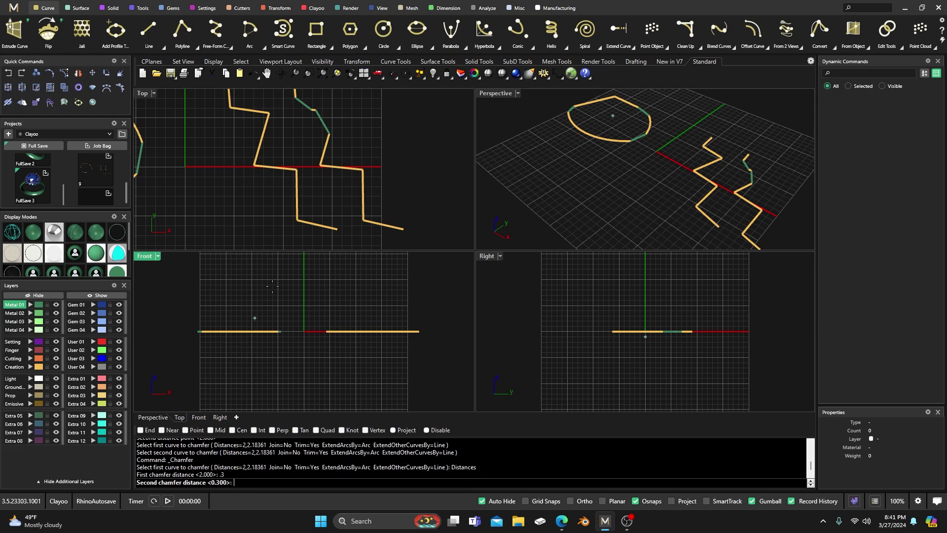
{"action": "left_click", "coordinate": [322, 153]}
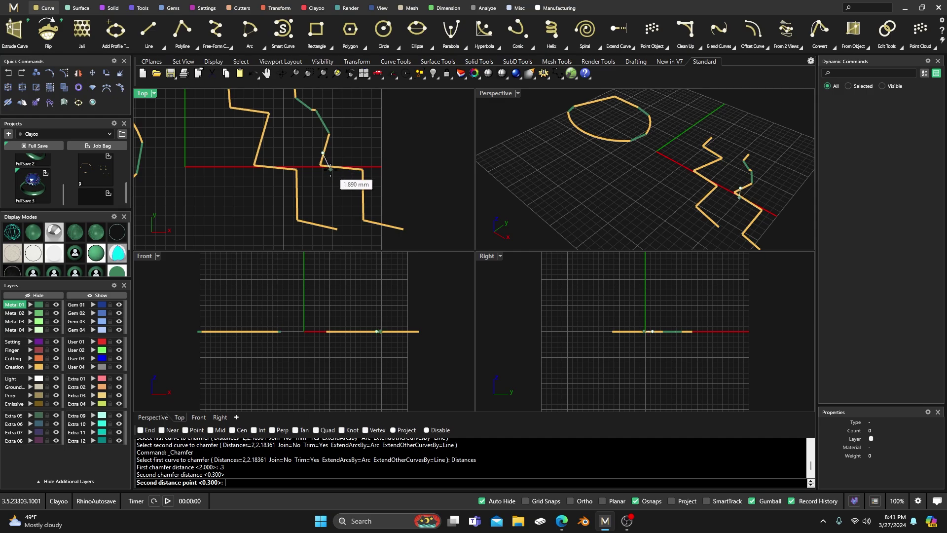
{"action": "left_click", "coordinate": [330, 173]}
{"action": "left_click", "coordinate": [324, 162]}
{"action": "left_click", "coordinate": [329, 169]}
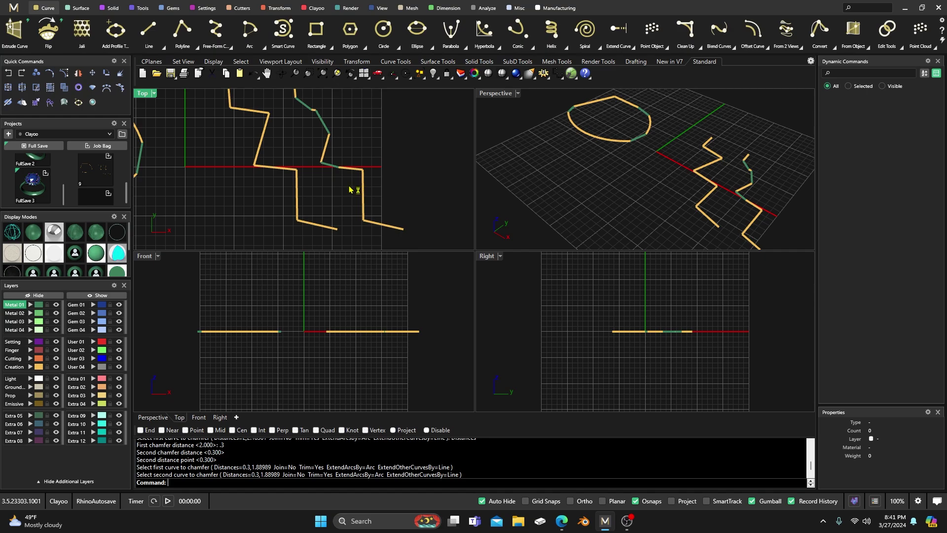
- Chamfer the two lowest corners of the right zigzag, keeping the 0.3 and 1.88989 distances
{"action": "key", "text": "Return"}
{"action": "left_click", "coordinate": [359, 170]}
{"action": "left_click", "coordinate": [364, 184]}
{"action": "key", "text": "Return"}
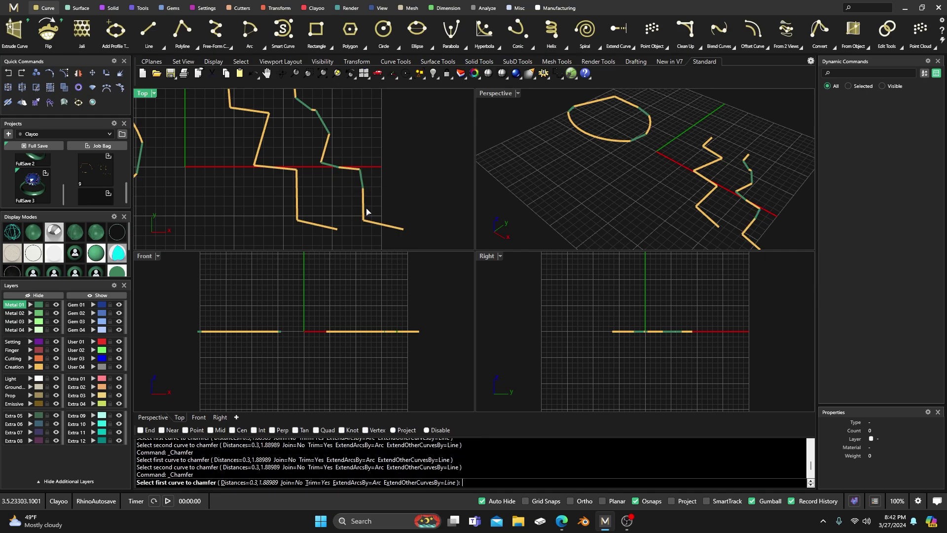
{"action": "left_click", "coordinate": [363, 210]}
{"action": "left_click", "coordinate": [380, 223]}
{"action": "scroll", "coordinate": [386, 186], "scroll_direction": "down", "scroll_amount": 2}
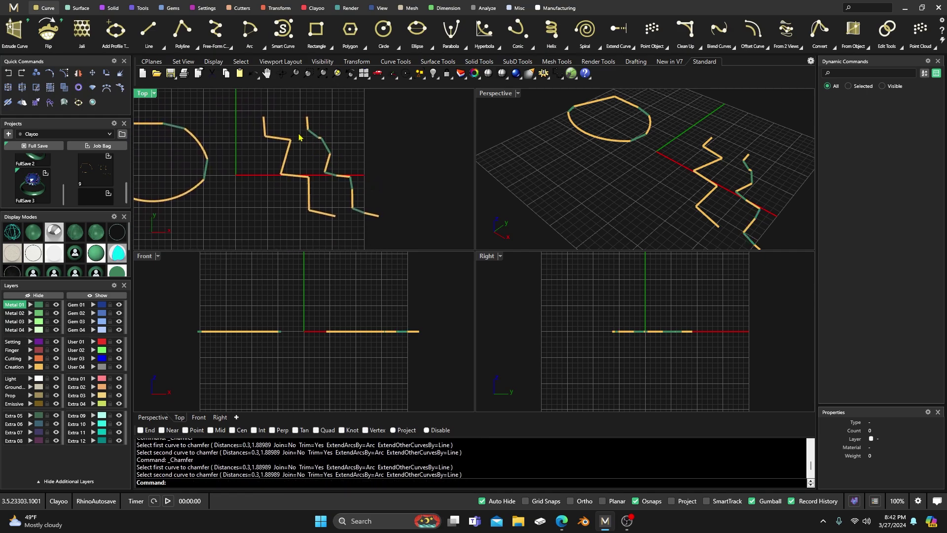
{"action": "scroll", "coordinate": [340, 148], "scroll_direction": "down", "scroll_amount": 2}
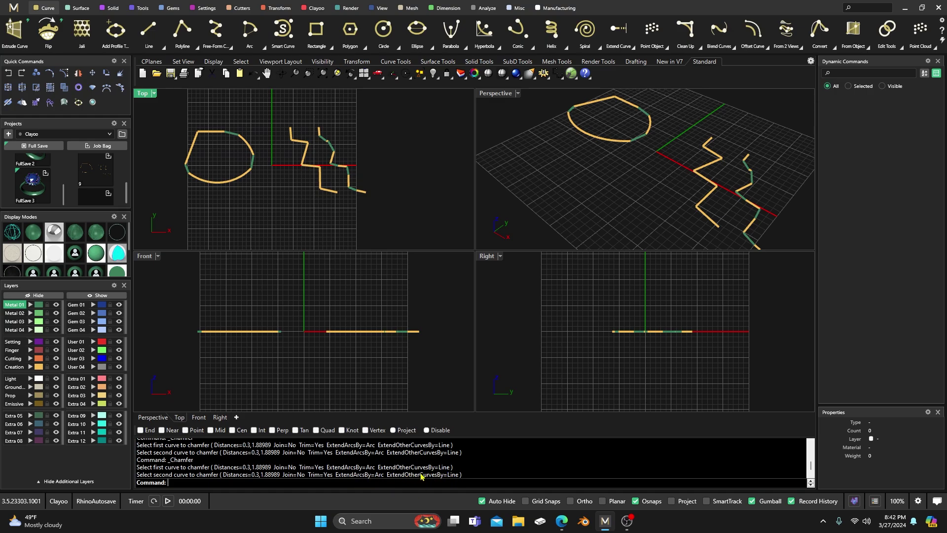
{"action": "left_click", "coordinate": [549, 180]}
{"action": "left_click", "coordinate": [700, 48]}
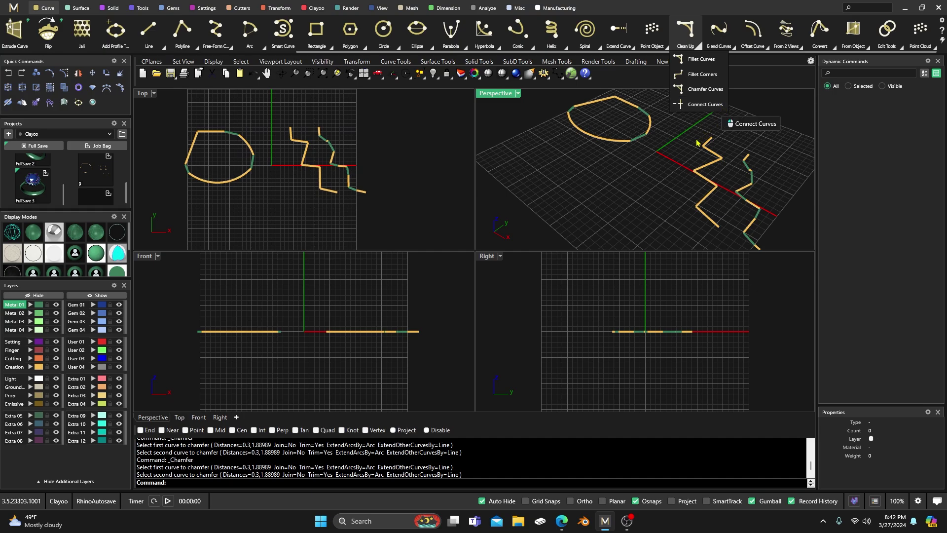
{"action": "scroll", "coordinate": [359, 185], "scroll_direction": "down", "scroll_amount": 2}
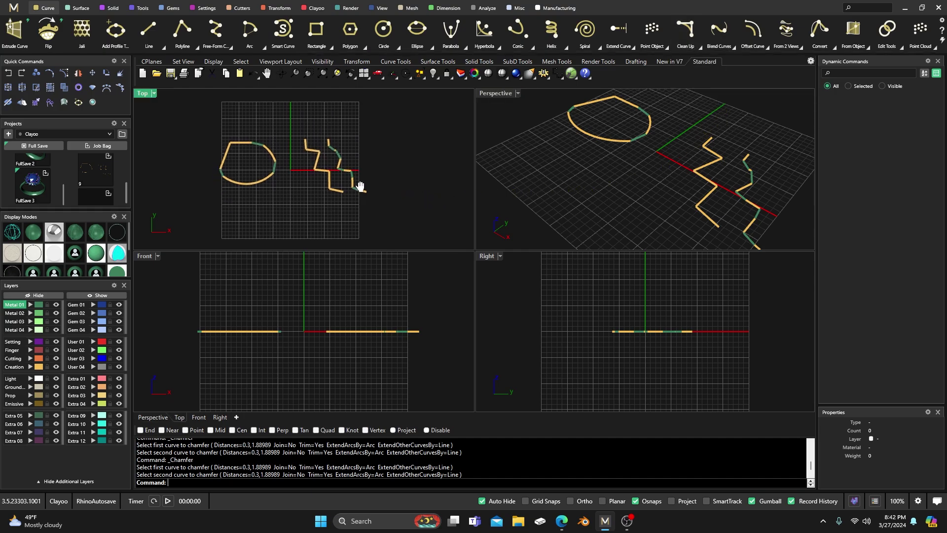
{"action": "scroll", "coordinate": [310, 185], "scroll_direction": "up", "scroll_amount": 3}
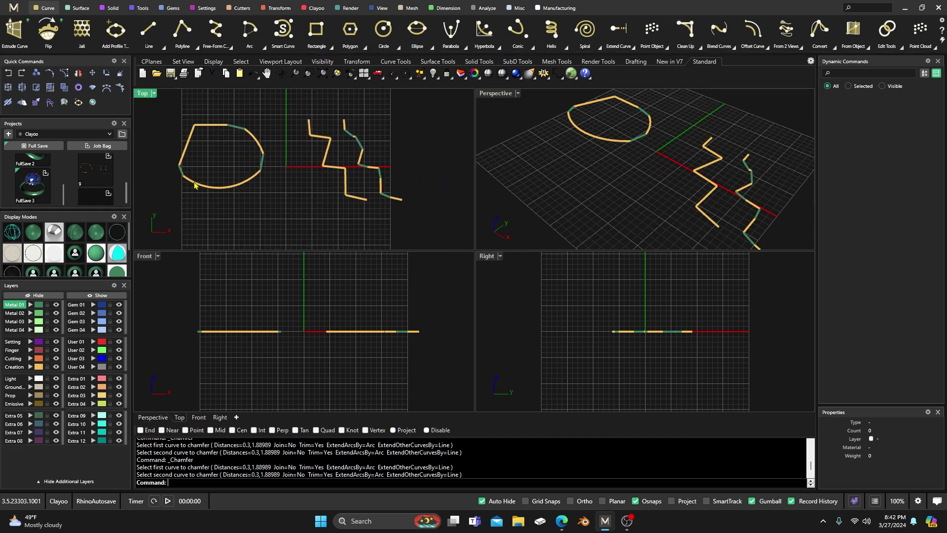
{"action": "scroll", "coordinate": [293, 176], "scroll_direction": "down", "scroll_amount": 1}
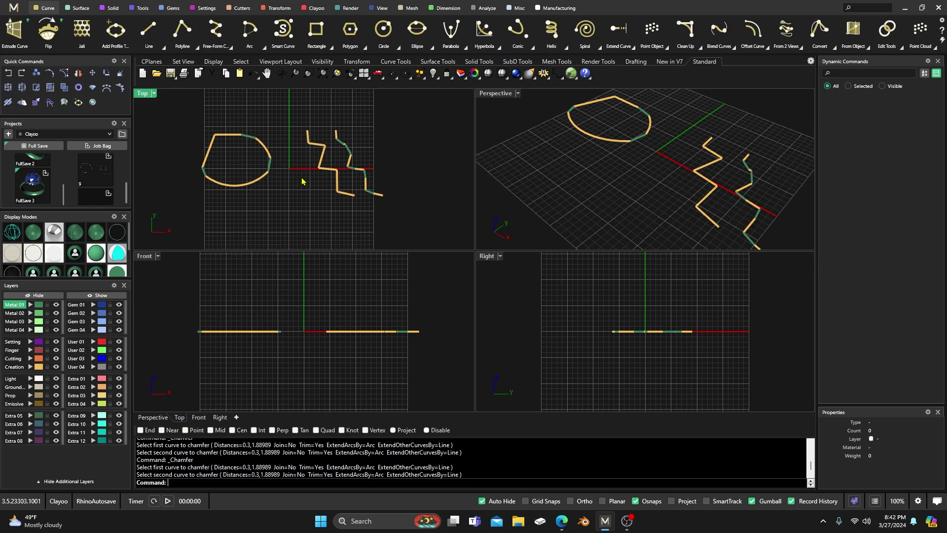
{"action": "left_click", "coordinate": [700, 47]}
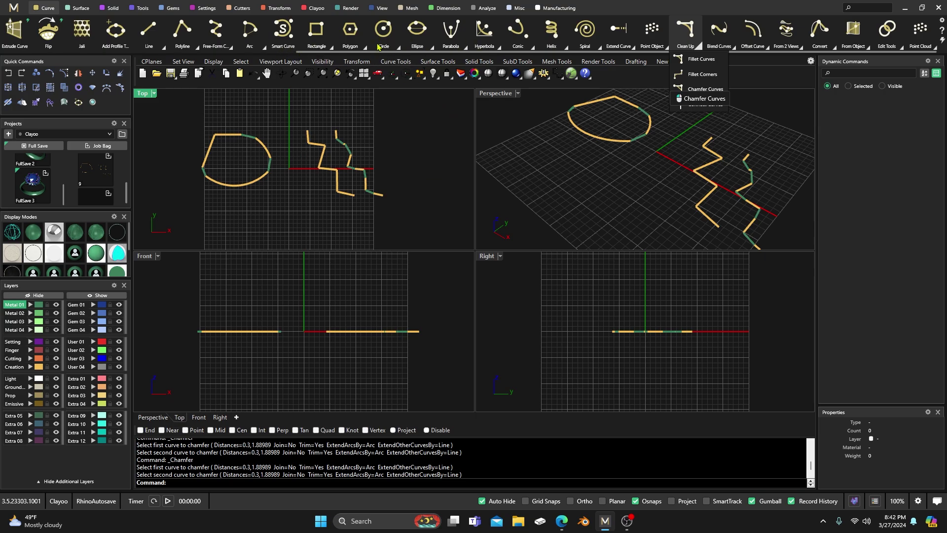
{"action": "scroll", "coordinate": [379, 149], "scroll_direction": "down", "scroll_amount": 2}
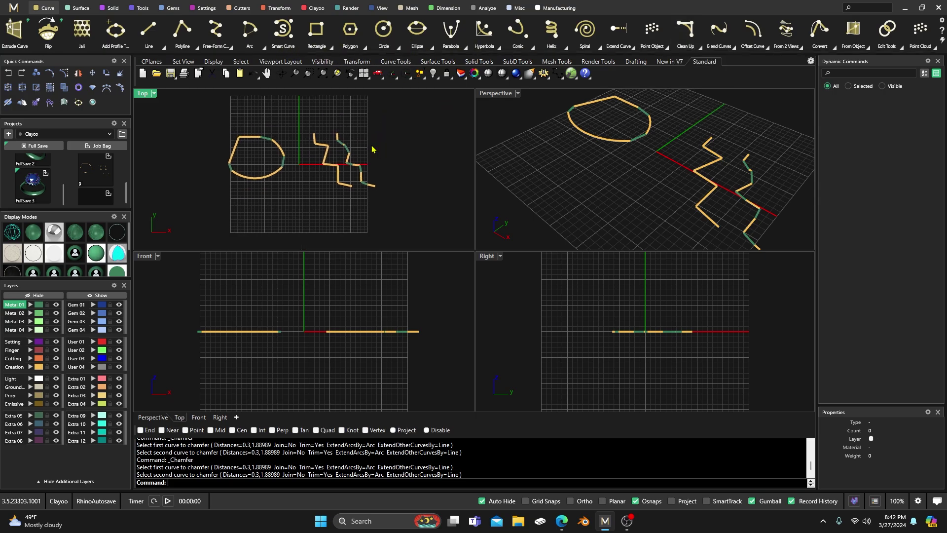